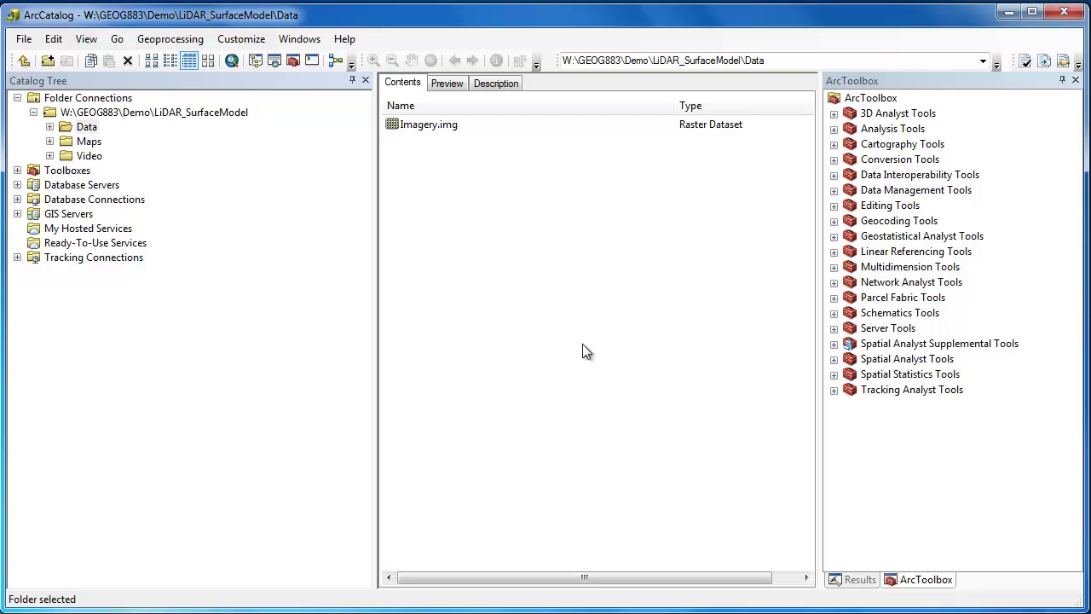
# Define a new ArcCatalog file type with extension las, described as 'LiDAR LAS dataset'.
pyautogui.click(240, 39)
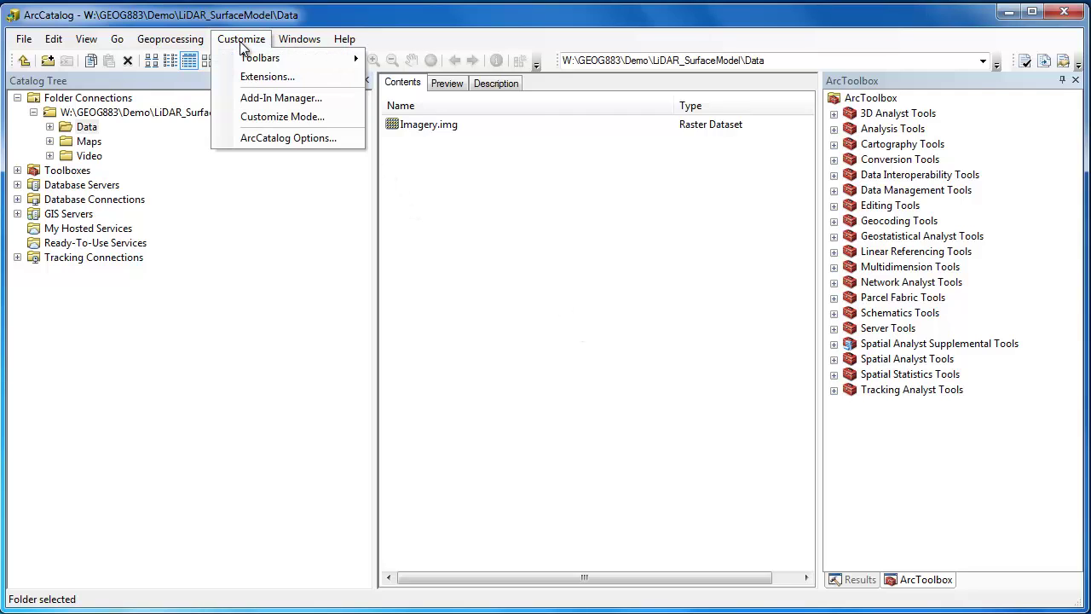
pyautogui.click(278, 136)
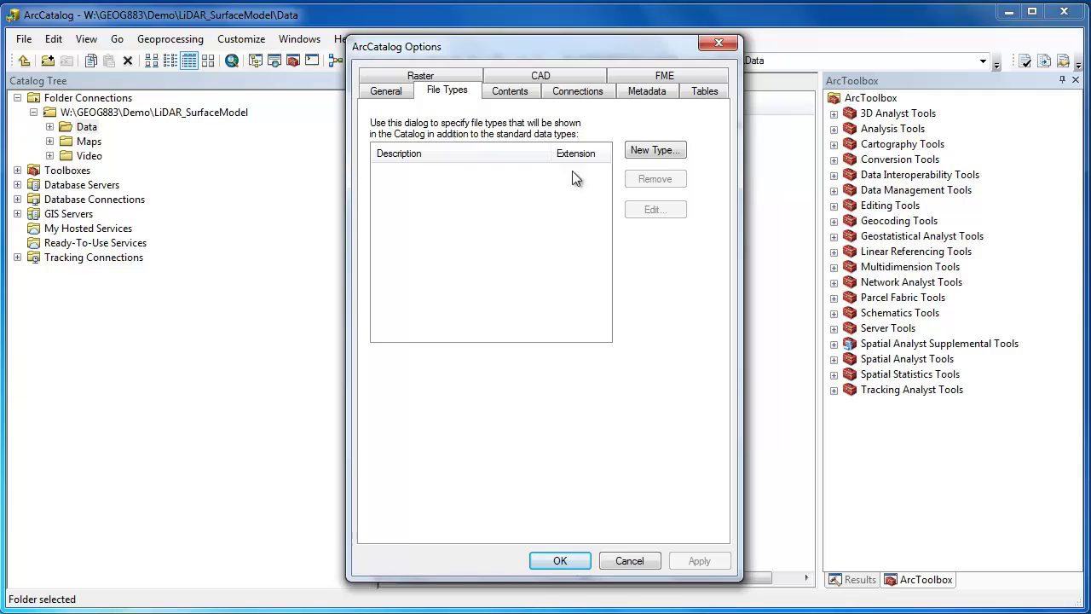
pyautogui.click(659, 153)
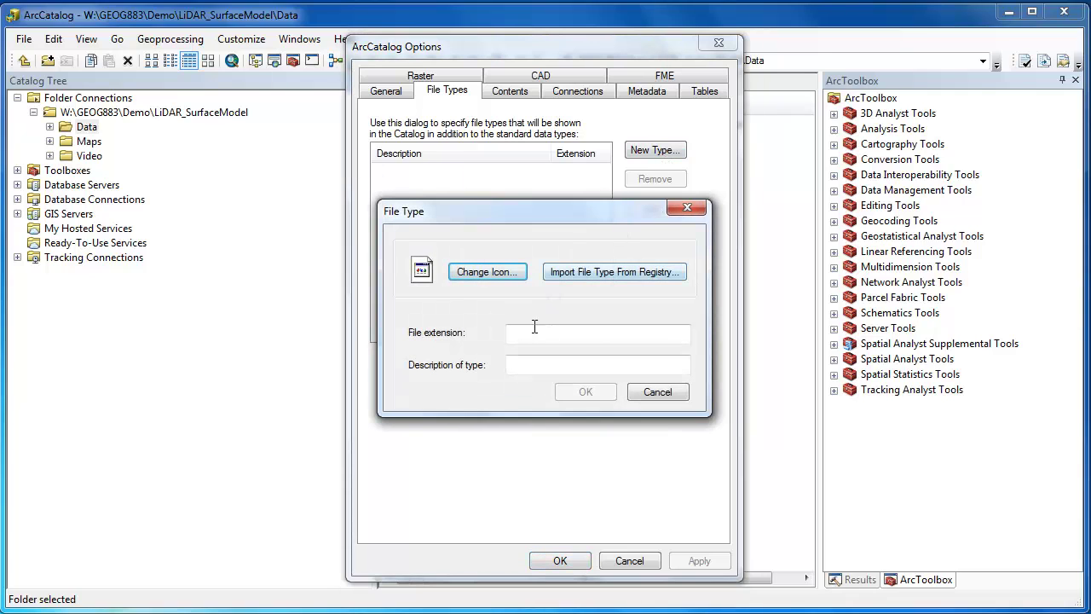
pyautogui.click(522, 333)
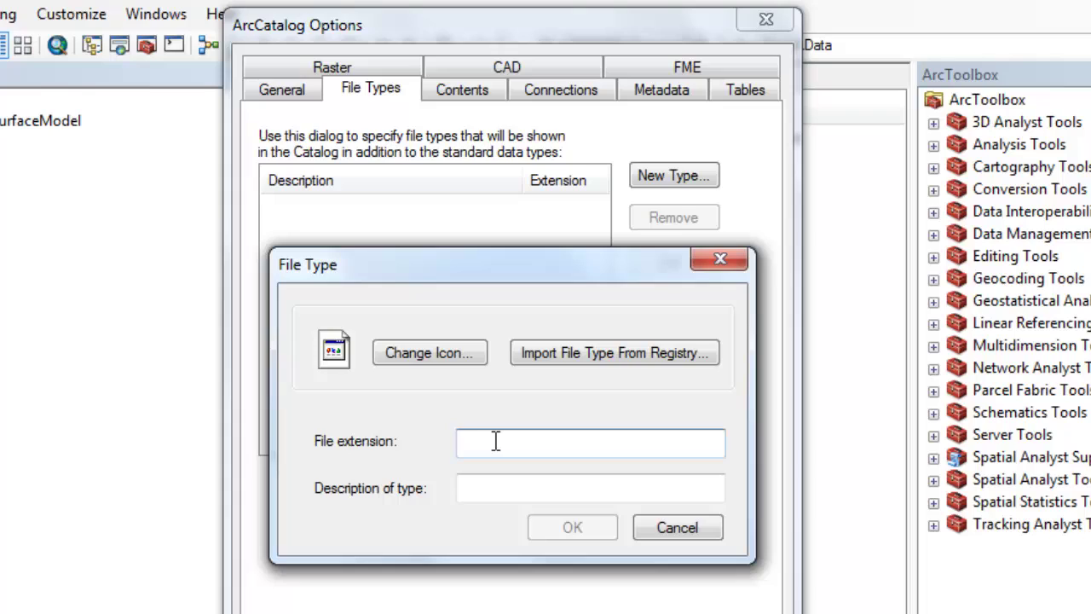
pyautogui.write('las')
pyautogui.click(506, 493)
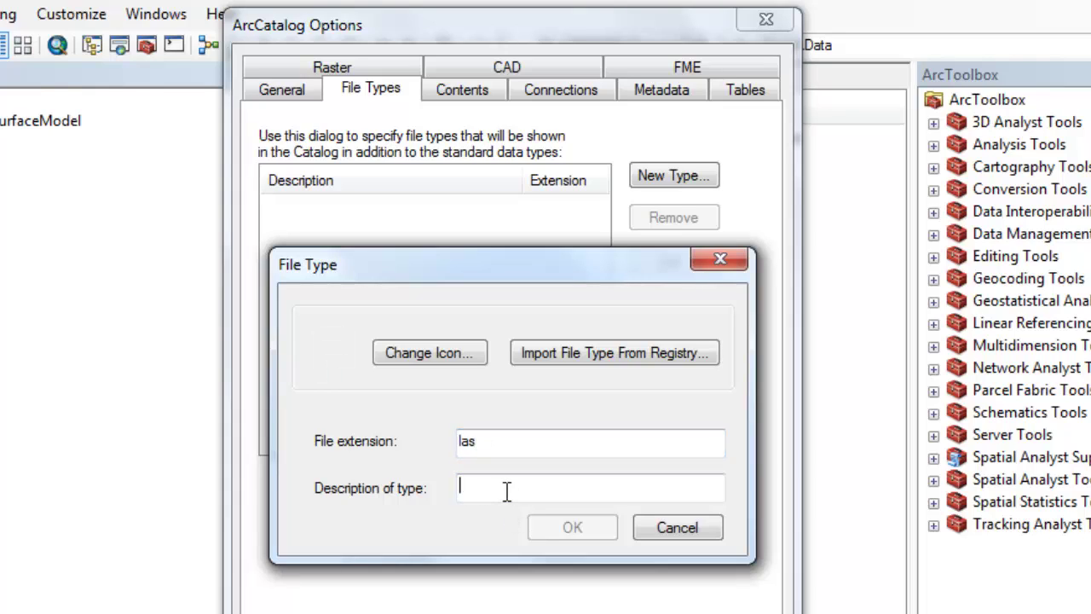
pyautogui.write('LiDAR LAS ')
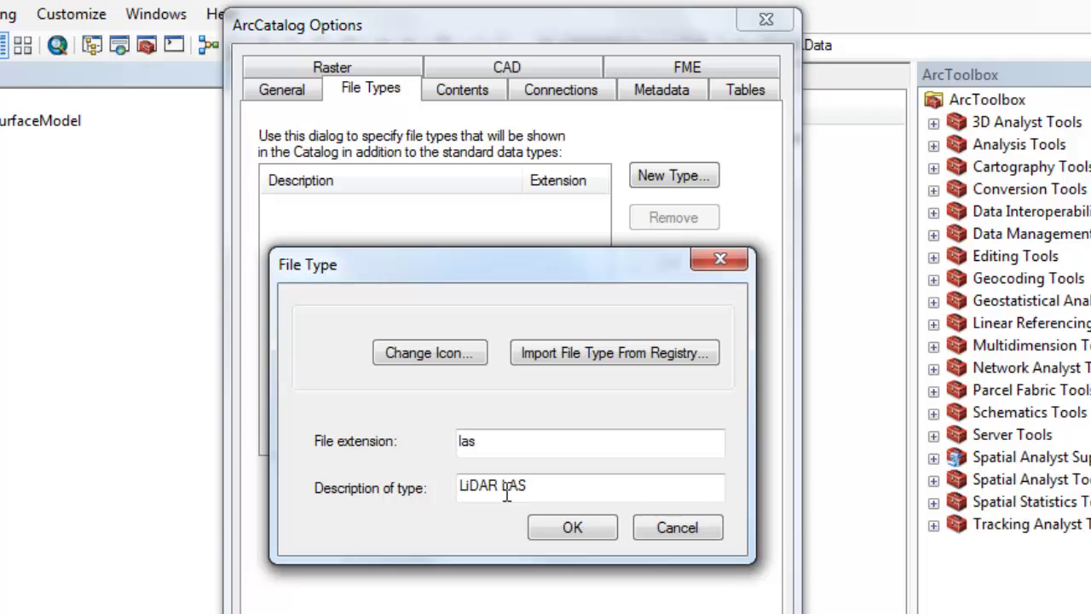
pyautogui.write('dataset')
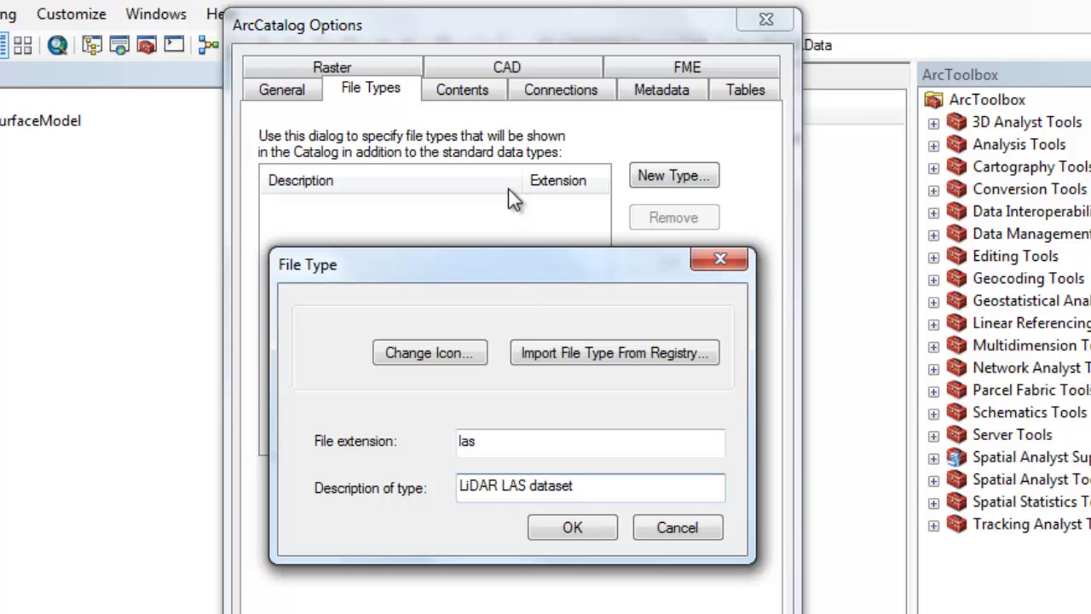
# Give the las file type a globe icon and apply the ArcCatalog options.
pyautogui.click(456, 347)
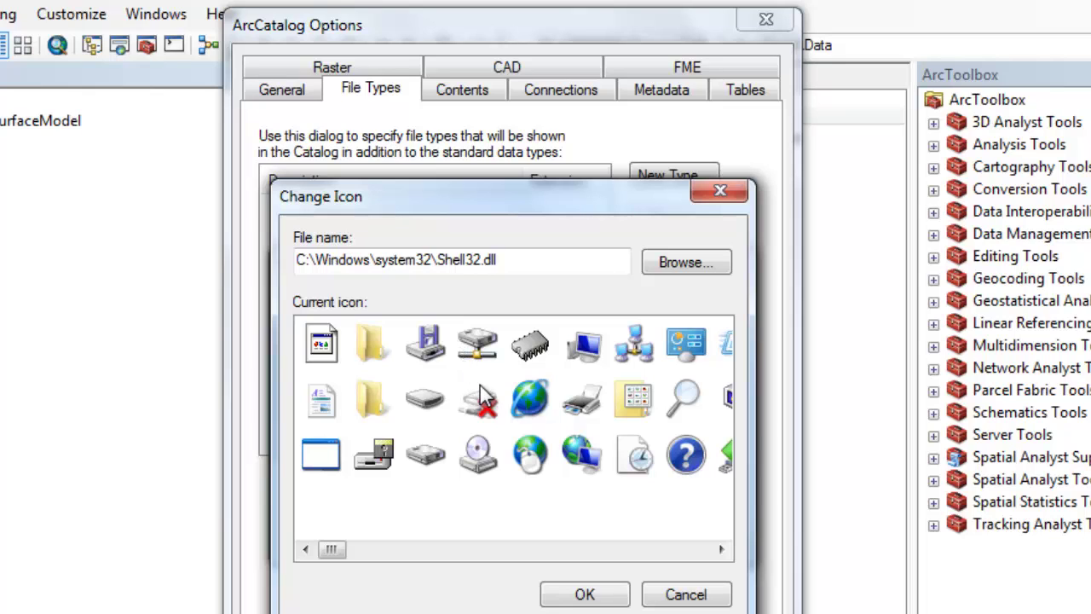
pyautogui.click(528, 400)
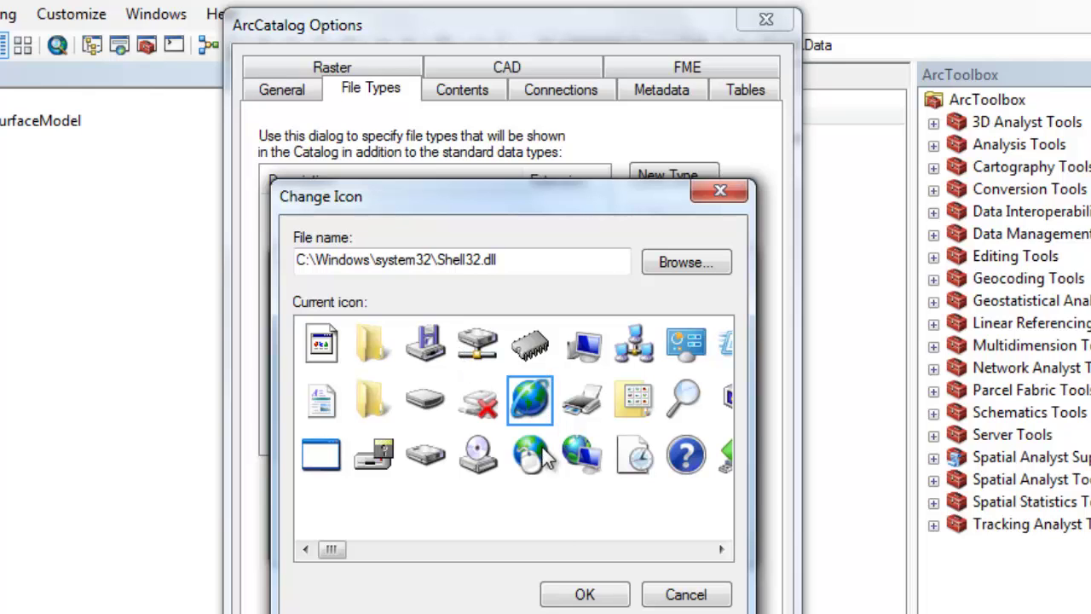
pyautogui.click(585, 594)
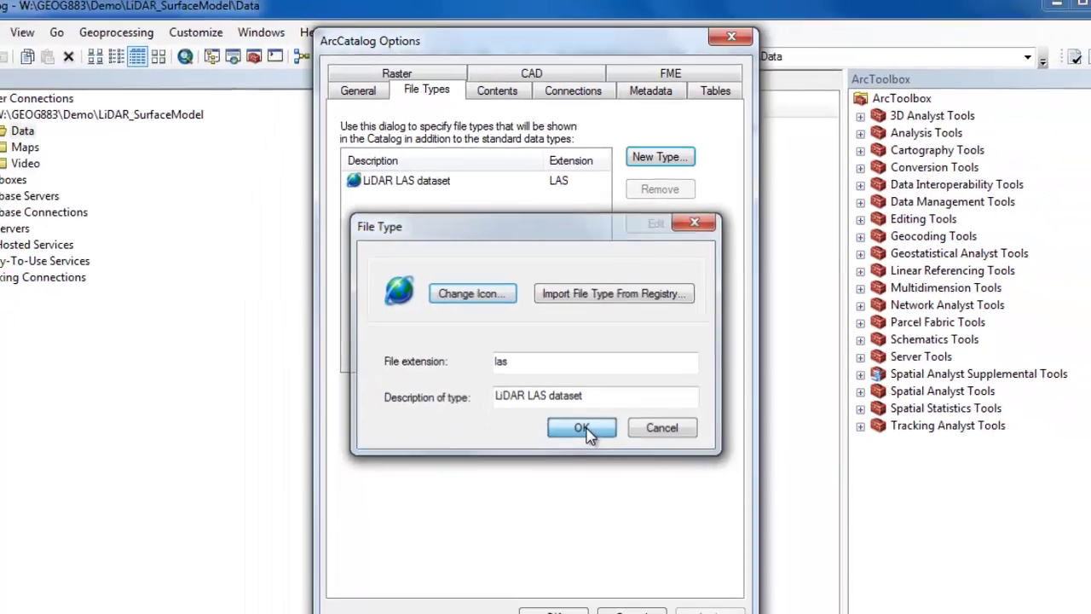
pyautogui.click(561, 507)
pyautogui.click(559, 560)
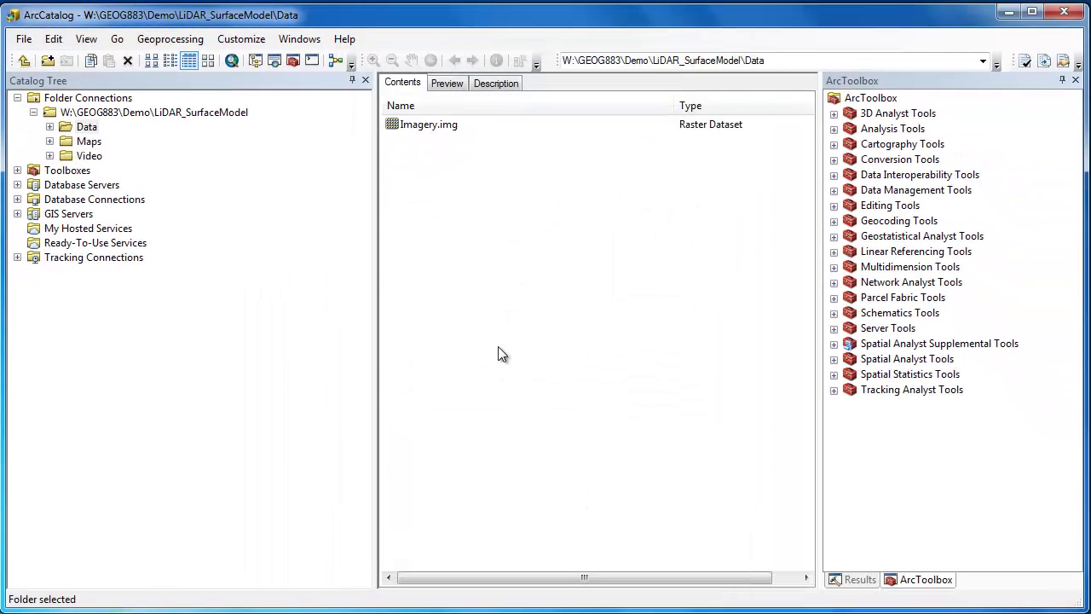
# Refresh the Data folder so PointCloud.las appears, and select it.
pyautogui.rightClick(461, 224)
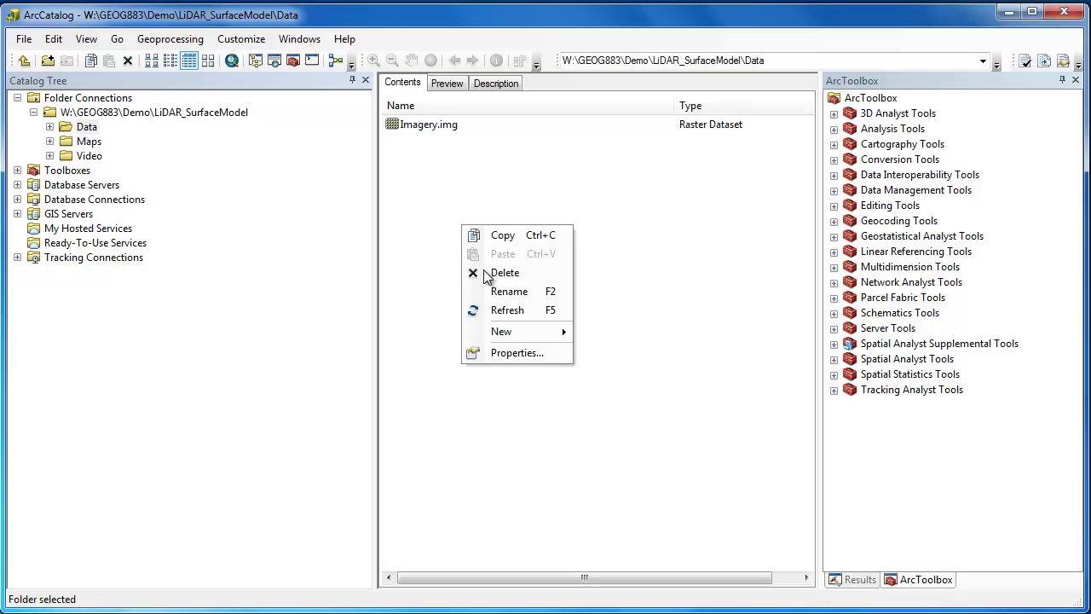
pyautogui.click(504, 312)
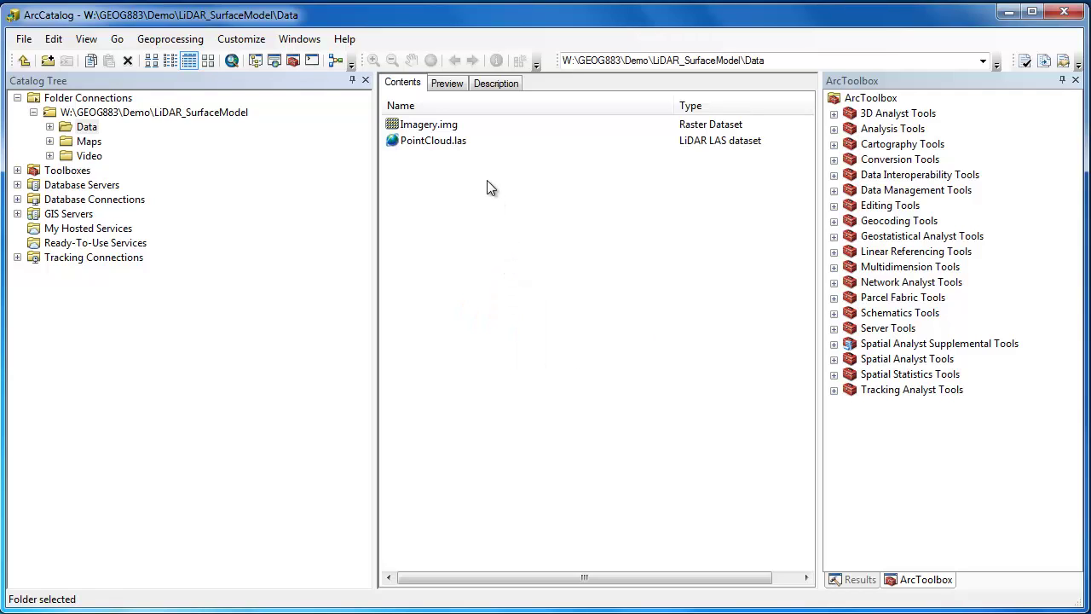
pyautogui.click(462, 141)
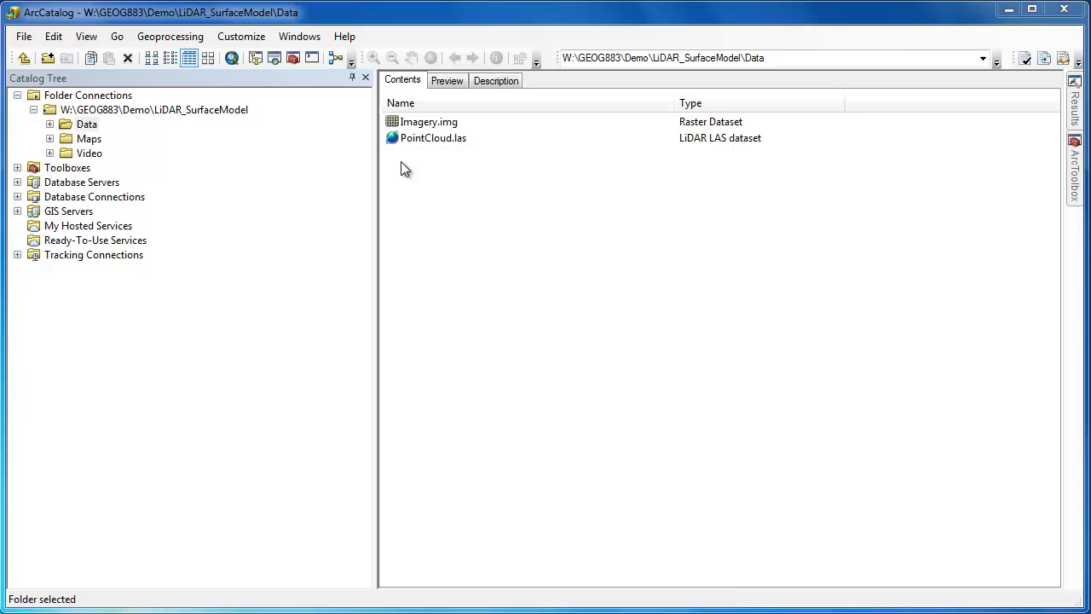
# Create a new LAS dataset in the Data folder named LasDataset.lasd.
pyautogui.rightClick(399, 159)
pyautogui.moveTo(452, 263)
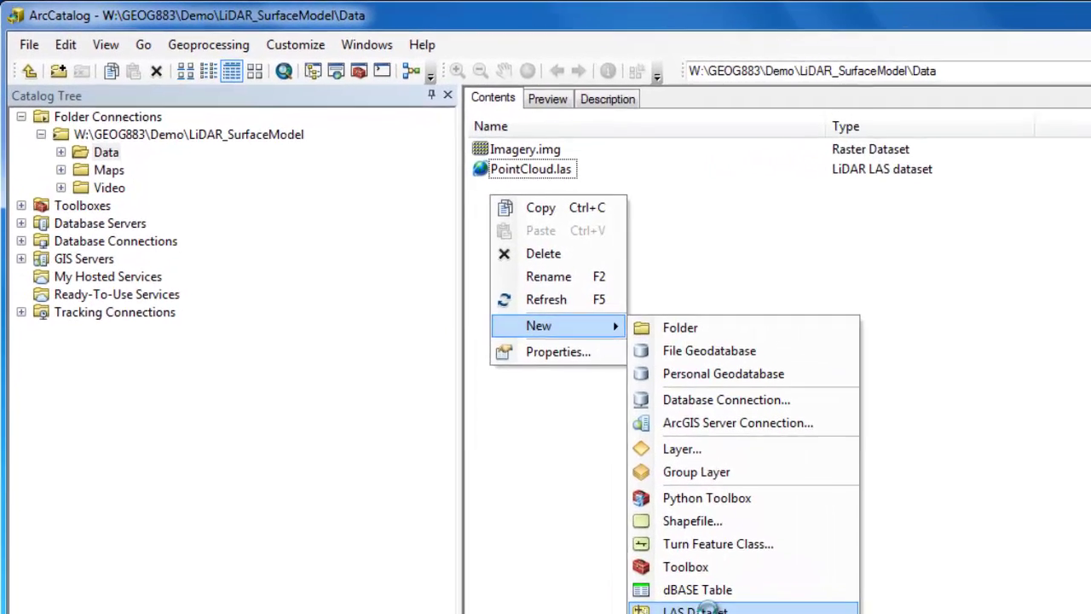
pyautogui.click(703, 608)
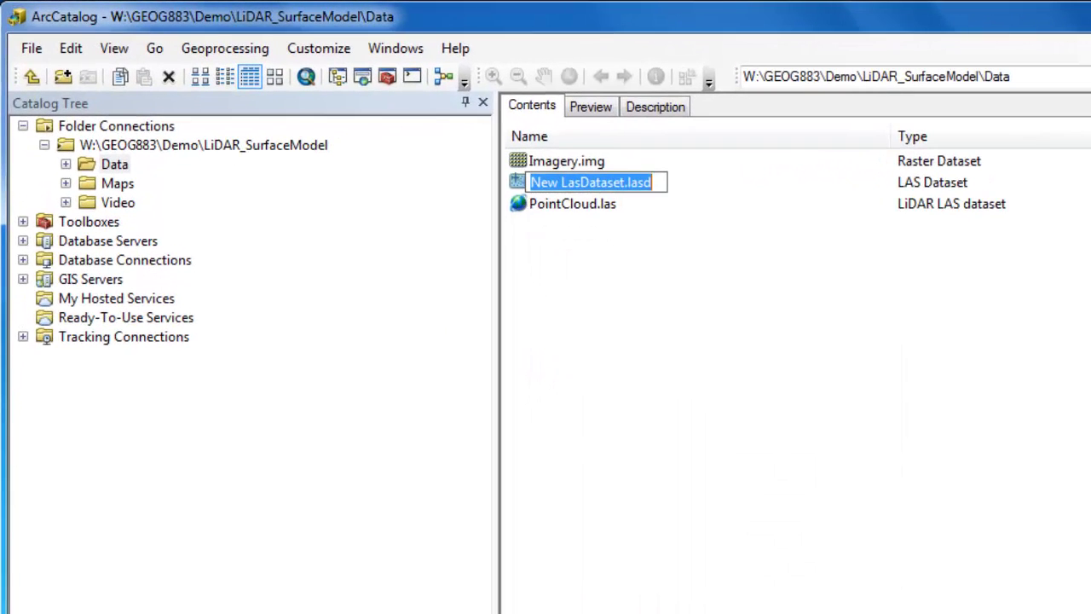
pyautogui.click(561, 182)
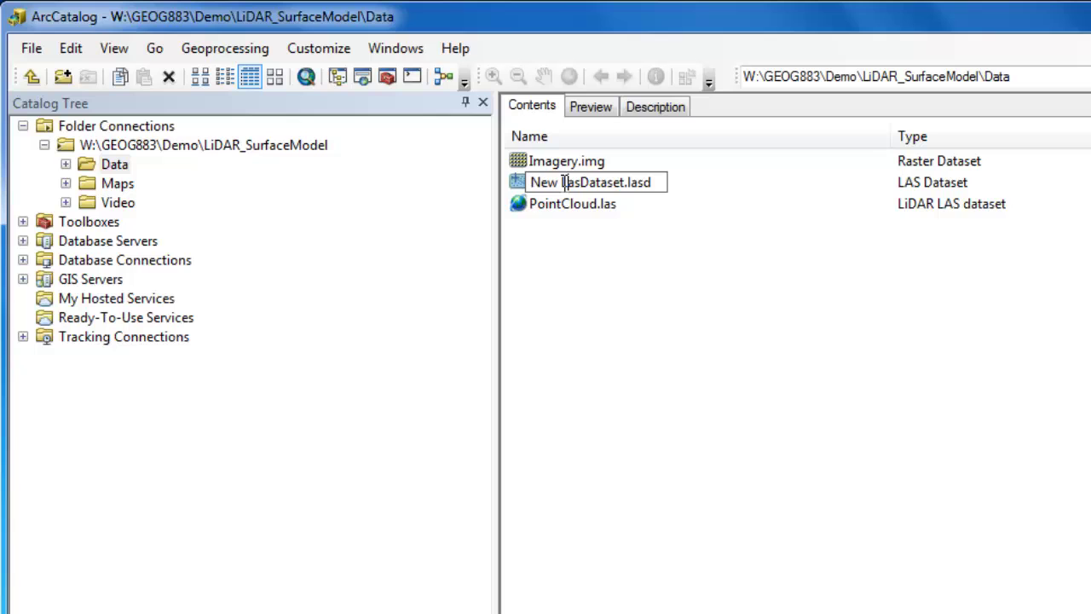
pyautogui.moveTo(561, 183); pyautogui.dragTo(532, 182)
pyautogui.press('BackSpace')
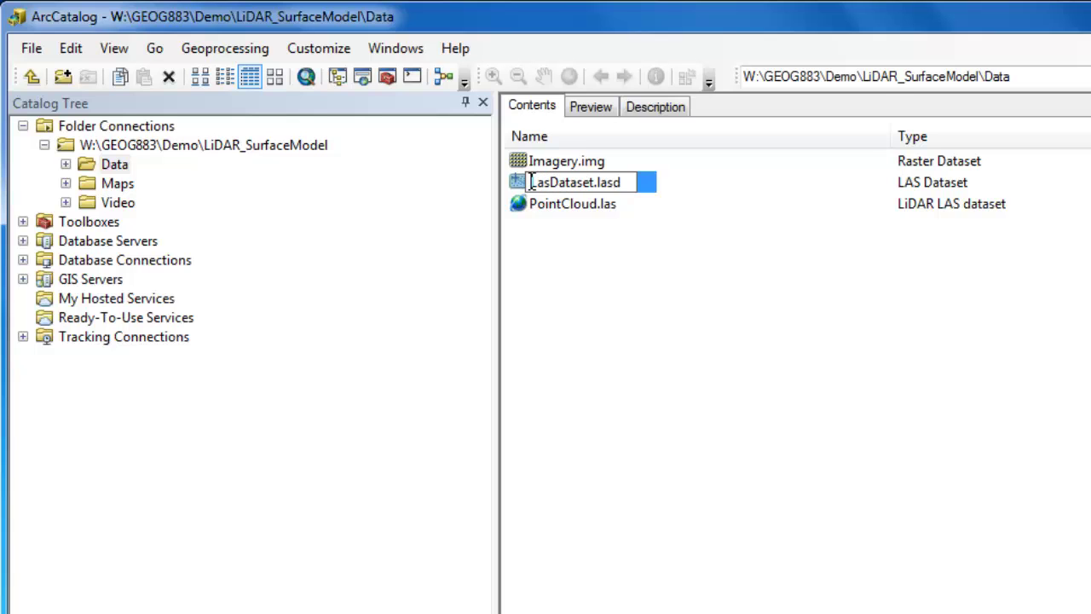
pyautogui.click(580, 248)
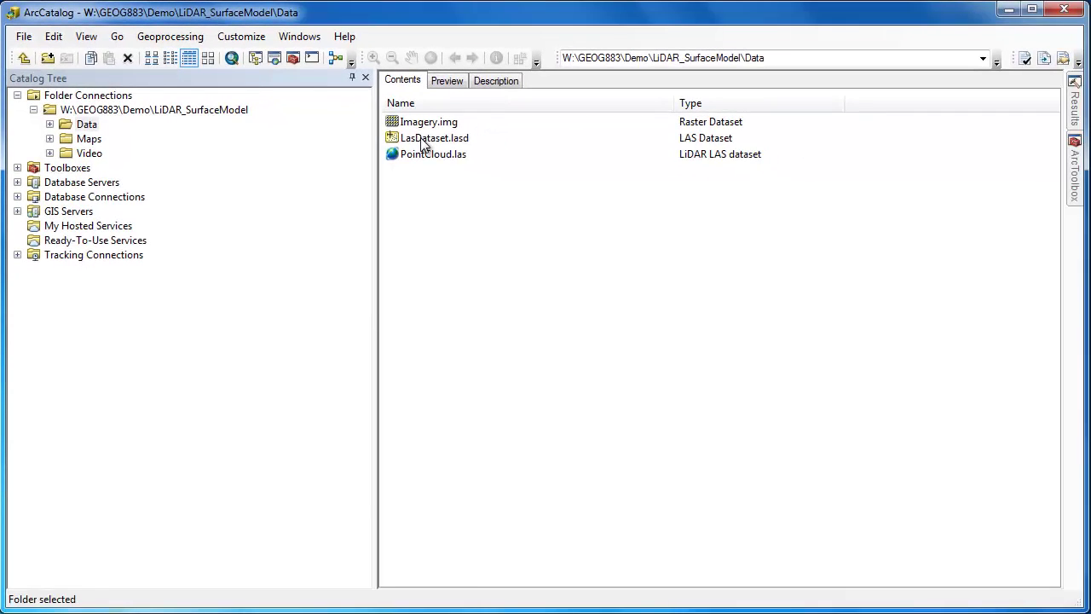
# Open LasDataset.lasd's properties and enable storing relative path names.
pyautogui.click(424, 141)
pyautogui.doubleClick(452, 139)
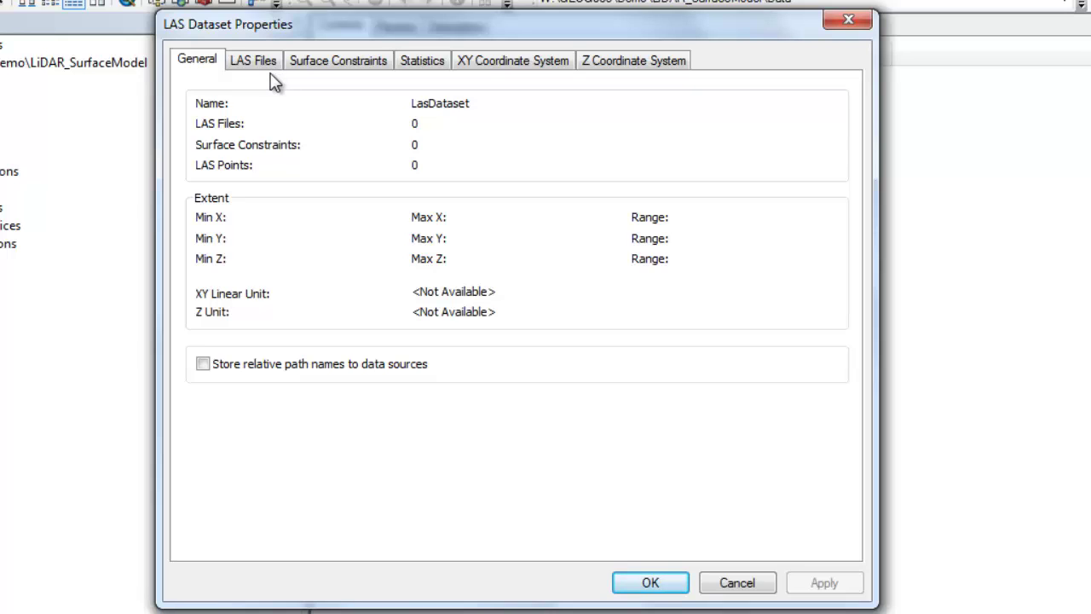
pyautogui.click(203, 365)
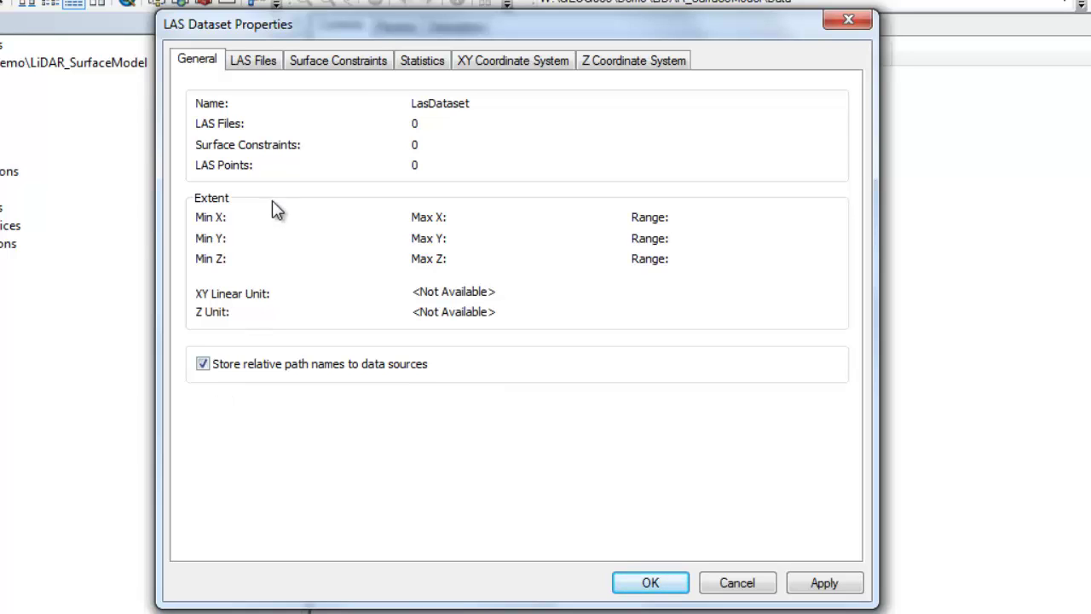
# Add Data\PointCloud.las to the LAS dataset's file list.
pyautogui.click(256, 62)
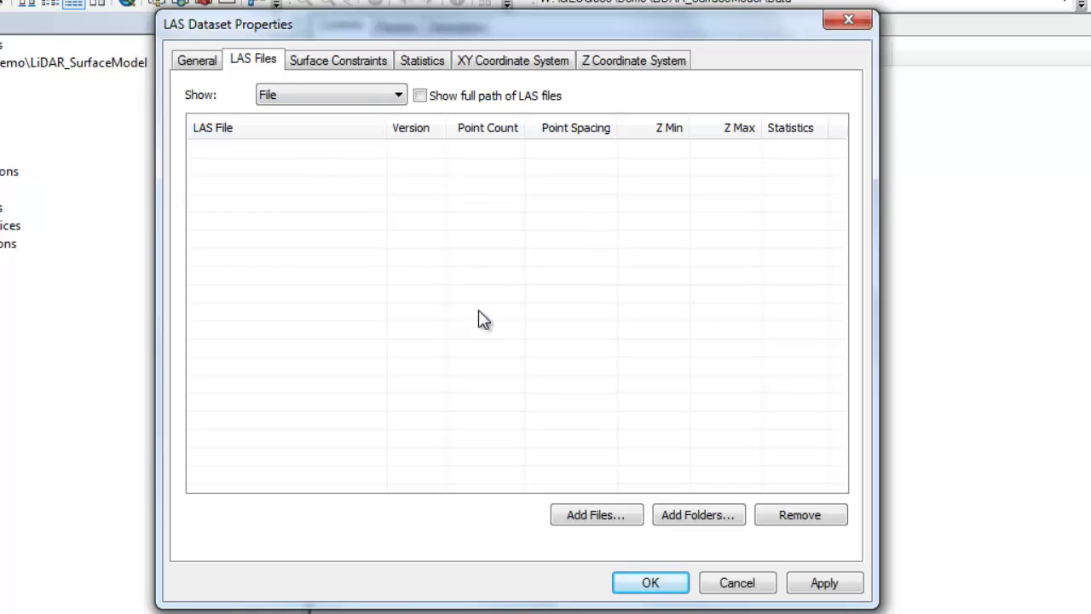
pyautogui.click(610, 515)
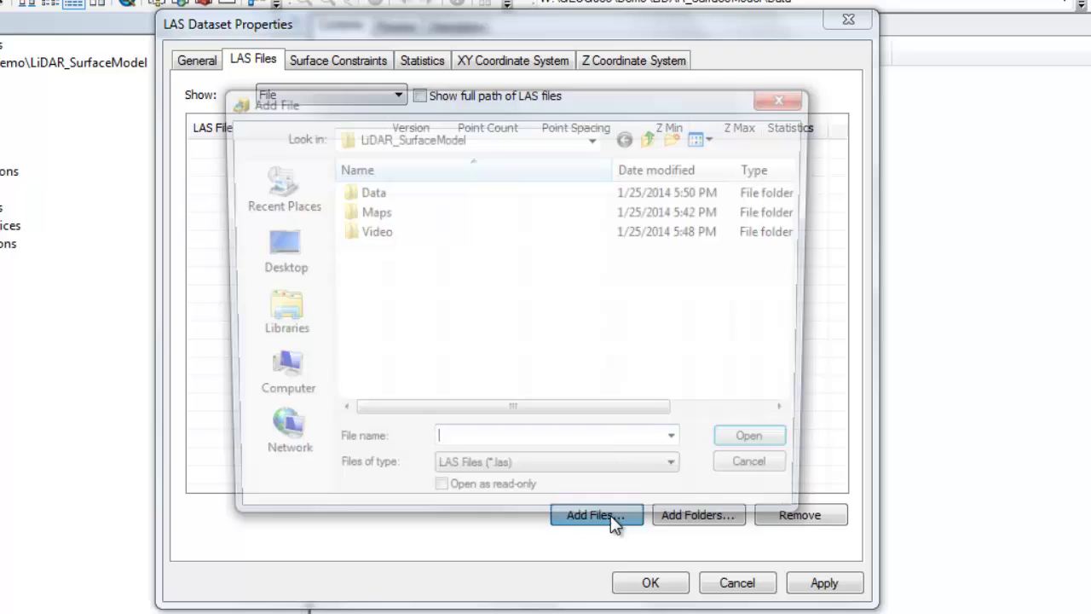
pyautogui.doubleClick(375, 191)
pyautogui.click(376, 197)
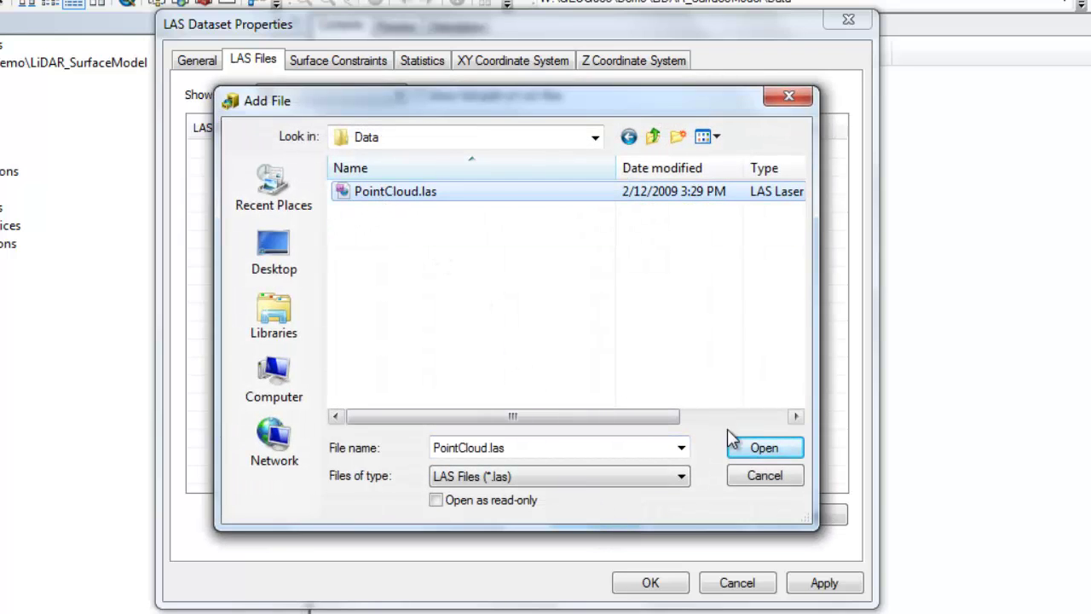
pyautogui.click(762, 449)
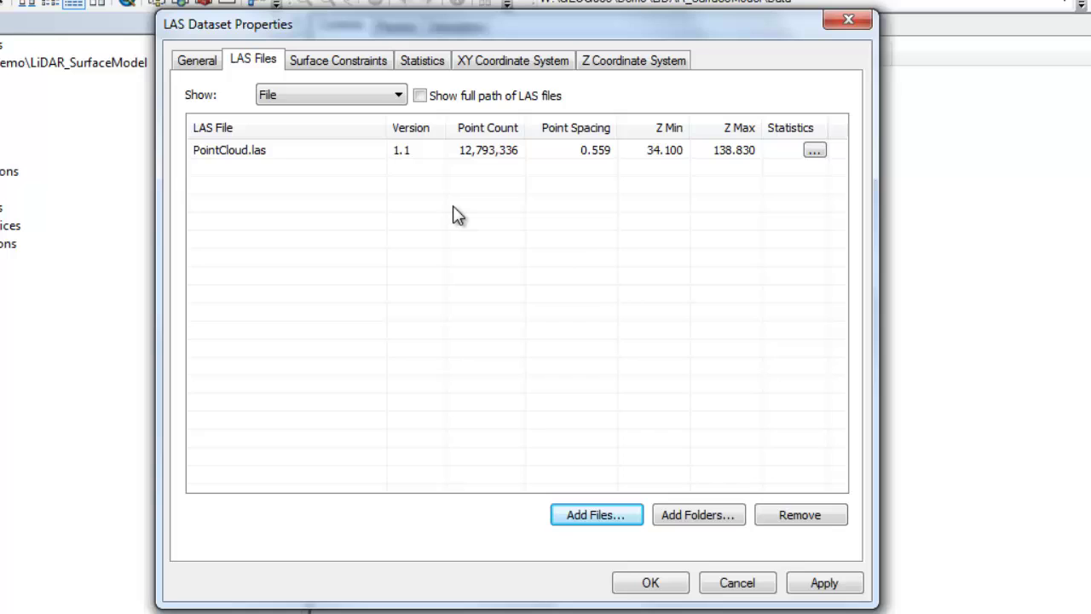
# Calculate dataset statistics, verify the NAD_1983_StatePlane_Vermont_FIPS_4400 coordinate system, and close properties.
pyautogui.click(414, 64)
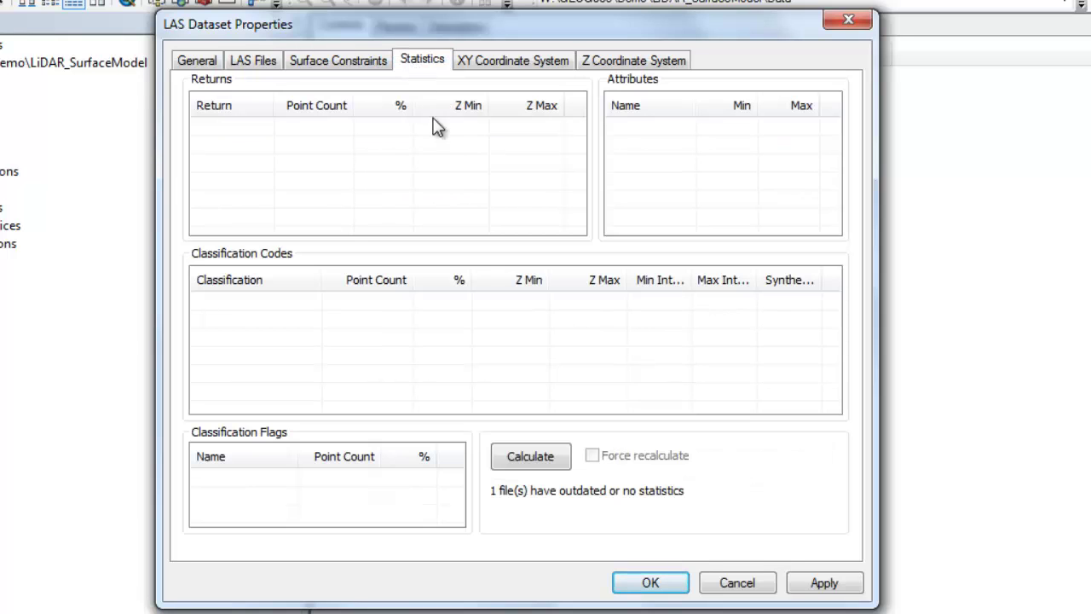
pyautogui.click(542, 459)
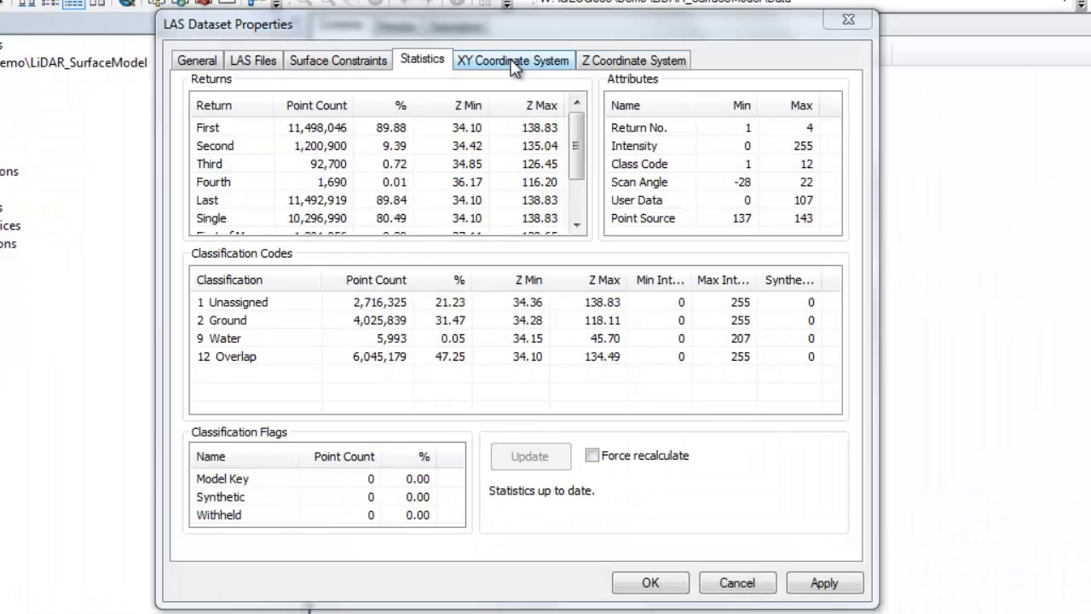
pyautogui.click(514, 62)
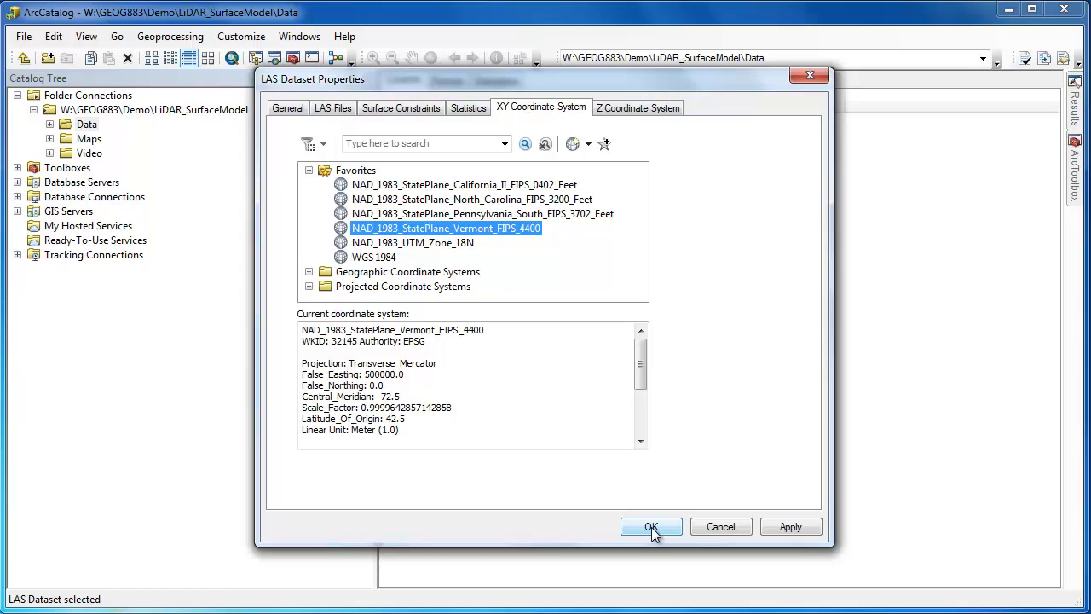
pyautogui.click(650, 575)
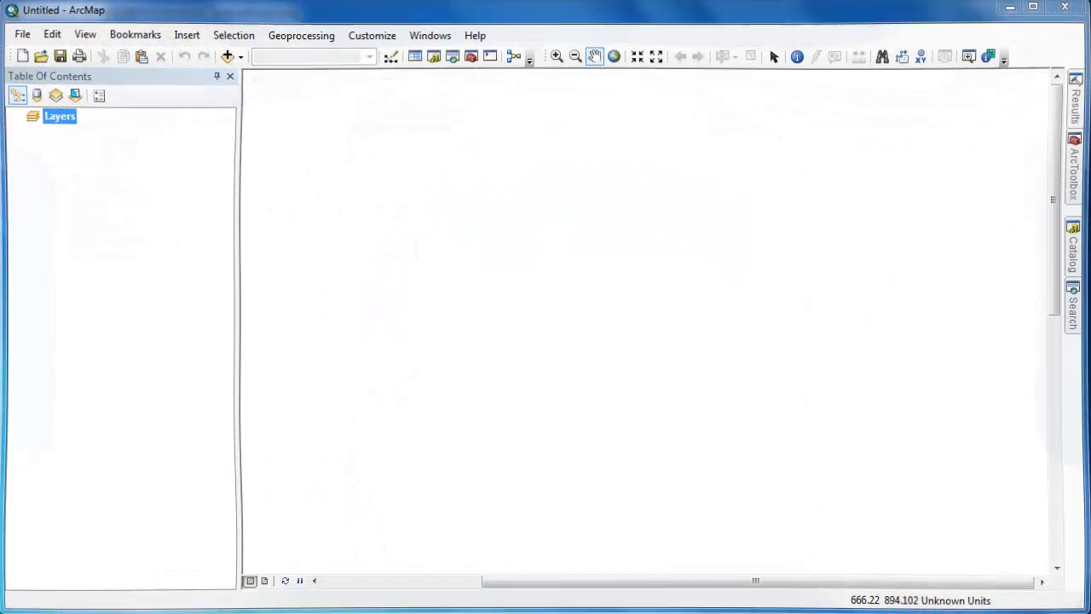
# Add Imagery.img and LasDataset.lasd to the map from the Catalog window.
pyautogui.click(1077, 271)
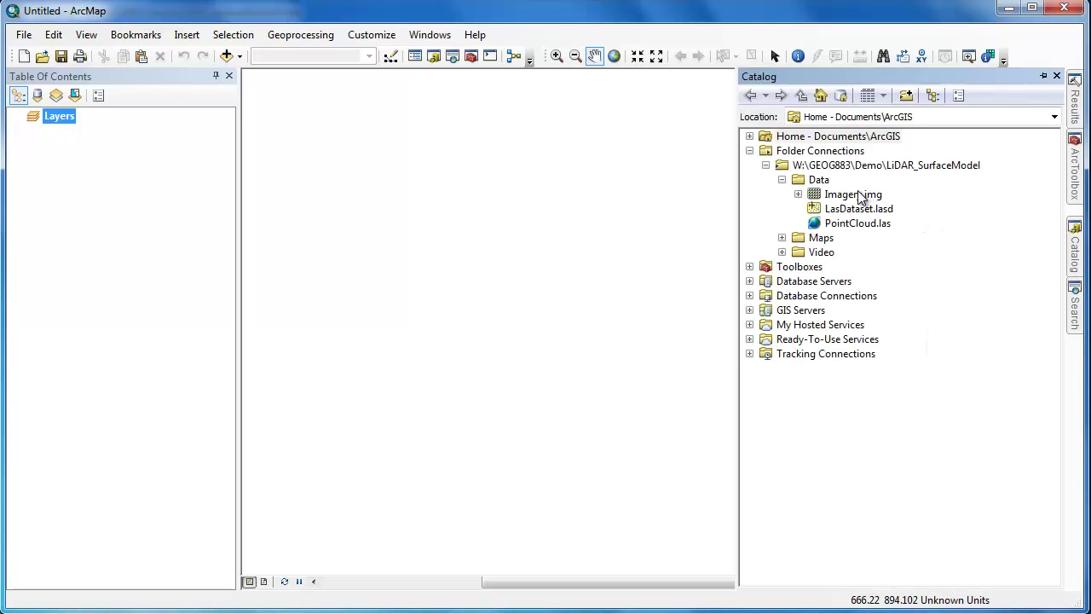
pyautogui.moveTo(862, 197); pyautogui.dragTo(686, 216)
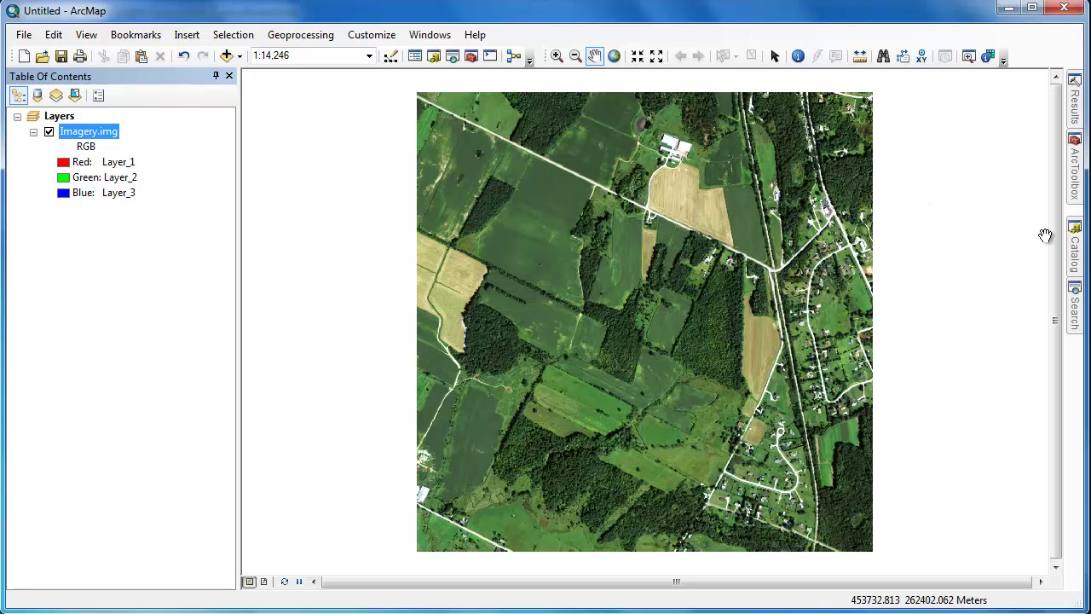
pyautogui.click(1075, 253)
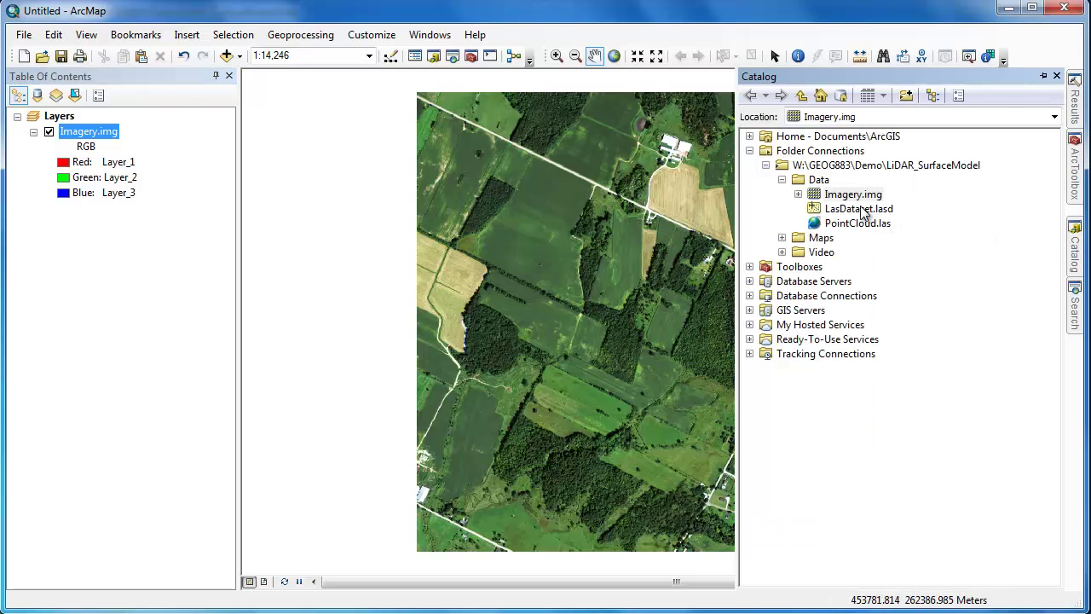
pyautogui.moveTo(858, 209); pyautogui.dragTo(687, 217)
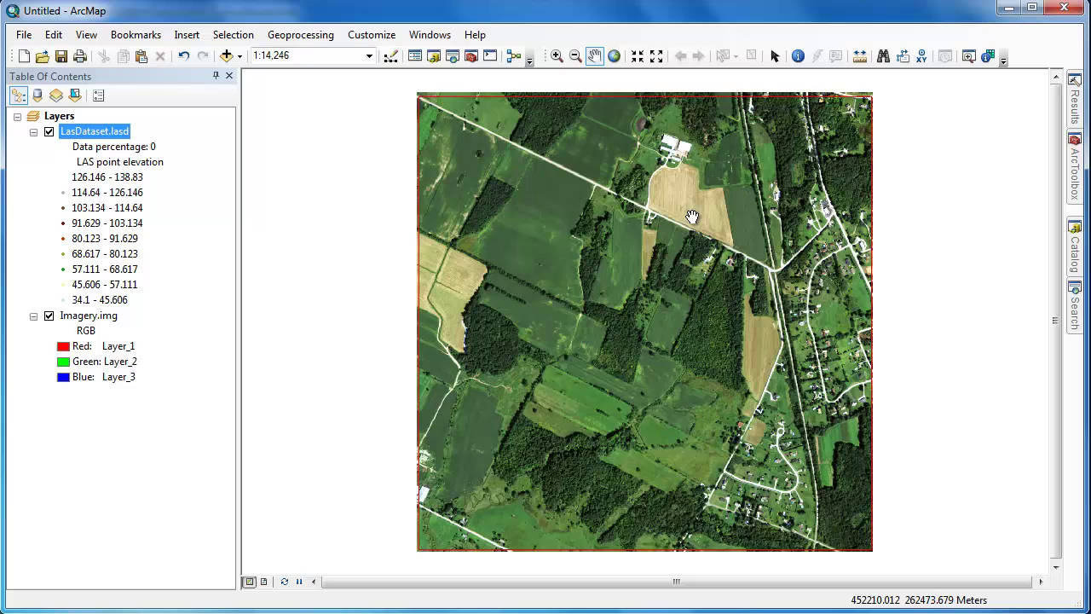
# Turn off Imagery.img and zoom into a small area so the LiDAR points draw.
pyautogui.click(49, 316)
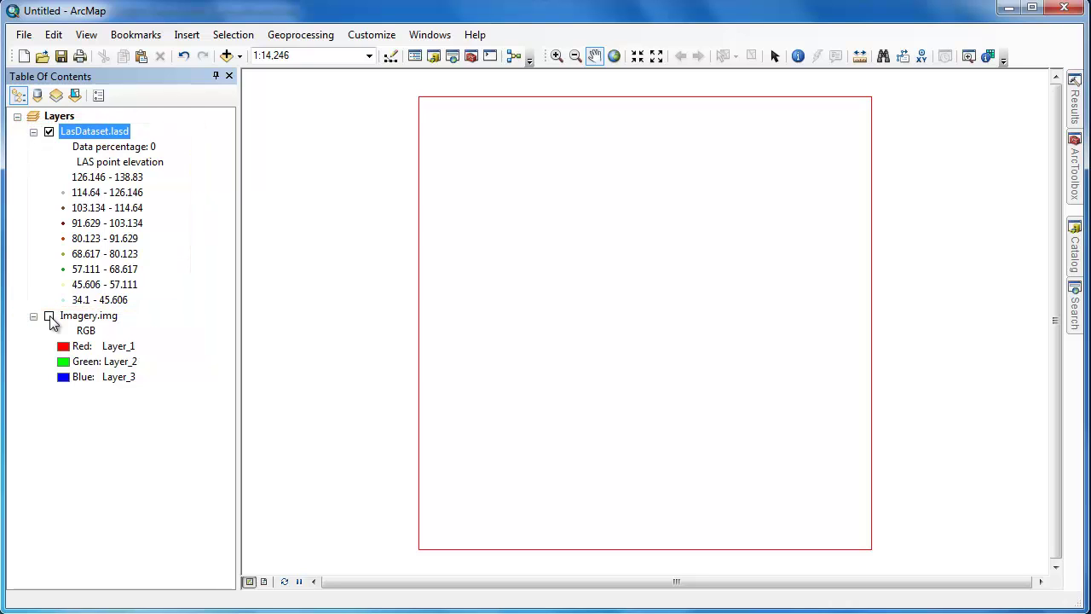
pyautogui.click(560, 60)
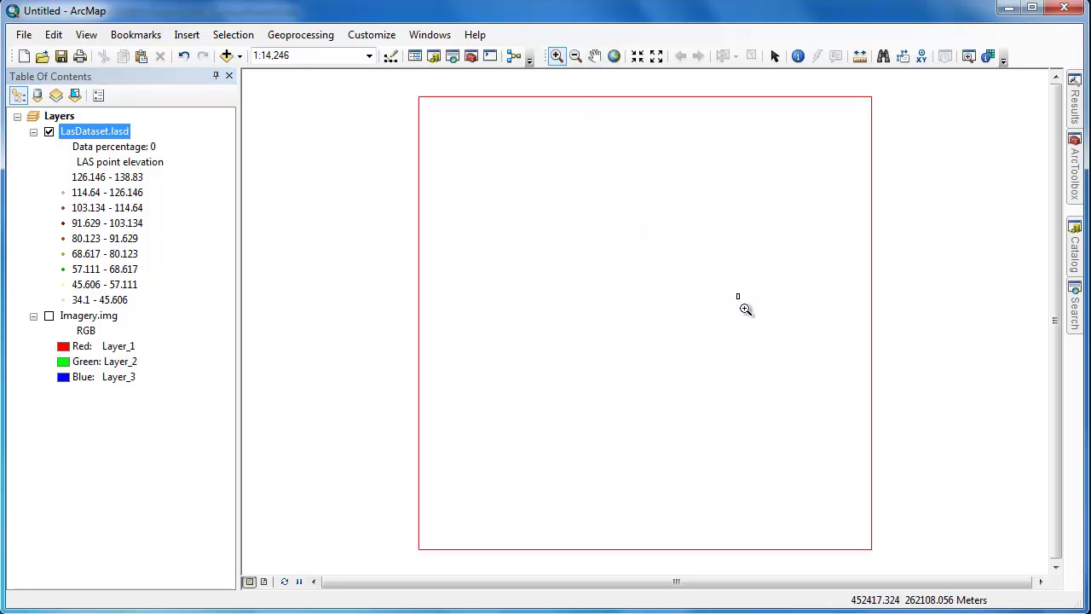
pyautogui.moveTo(745, 309); pyautogui.dragTo(809, 374)
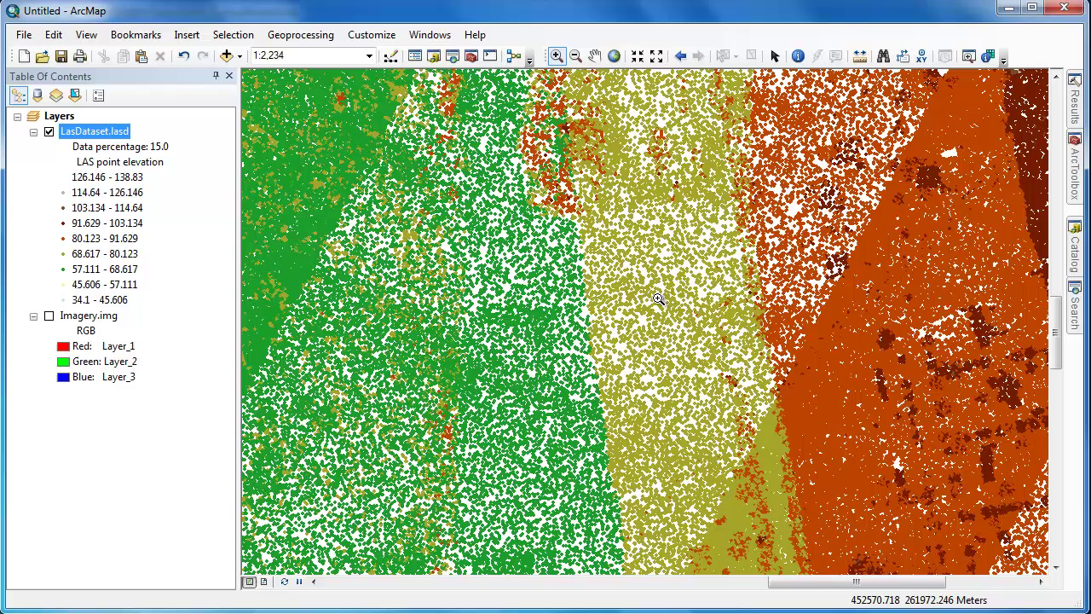
# Enable the LAS Dataset toolbar and colour the points by classification code.
pyautogui.rightClick(613, 39)
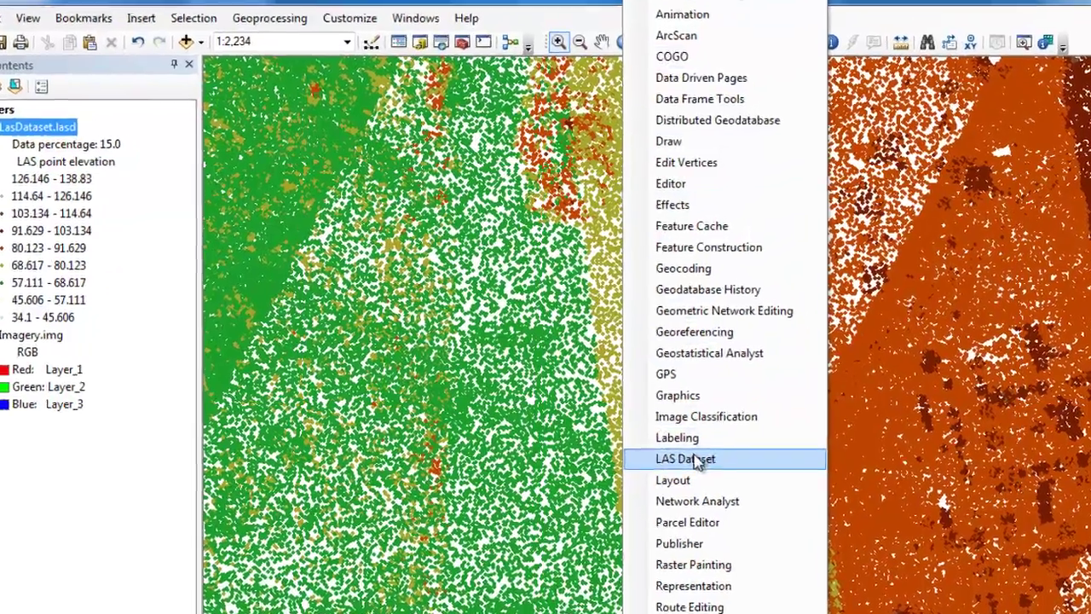
pyautogui.click(681, 428)
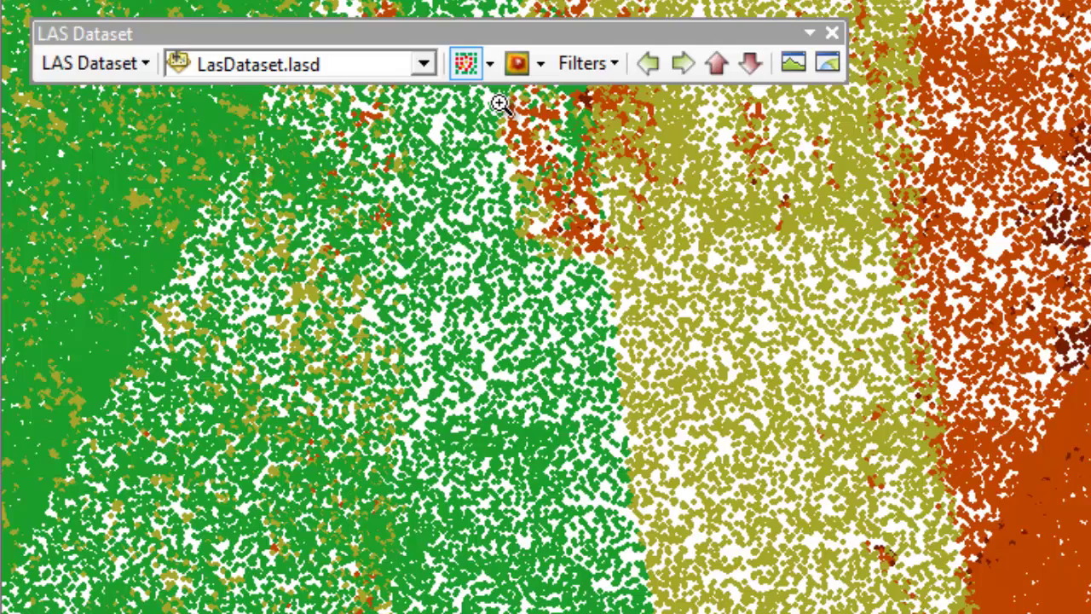
pyautogui.click(491, 65)
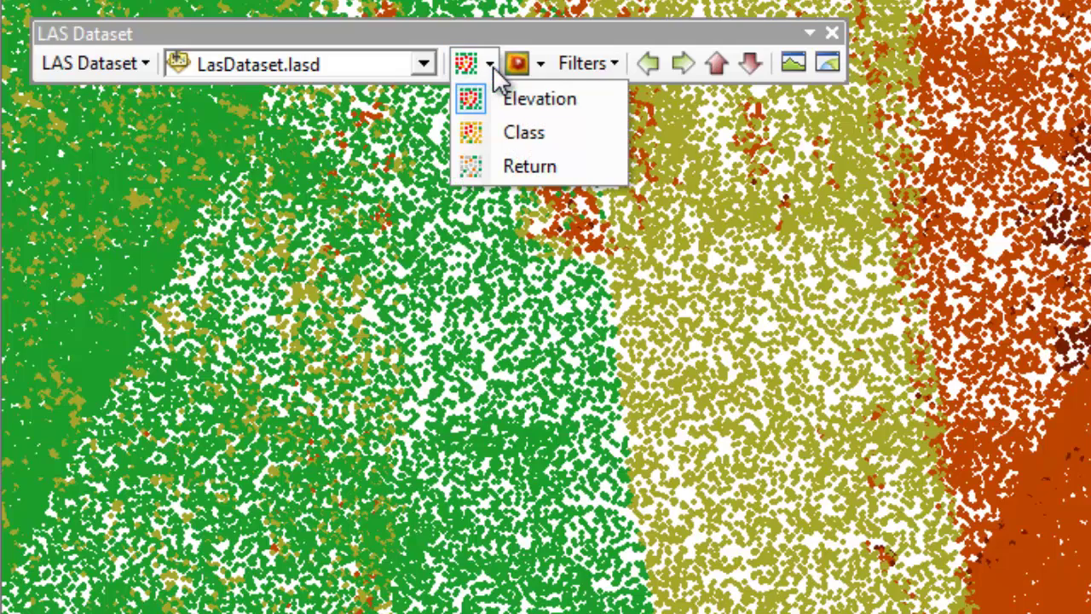
pyautogui.click(503, 132)
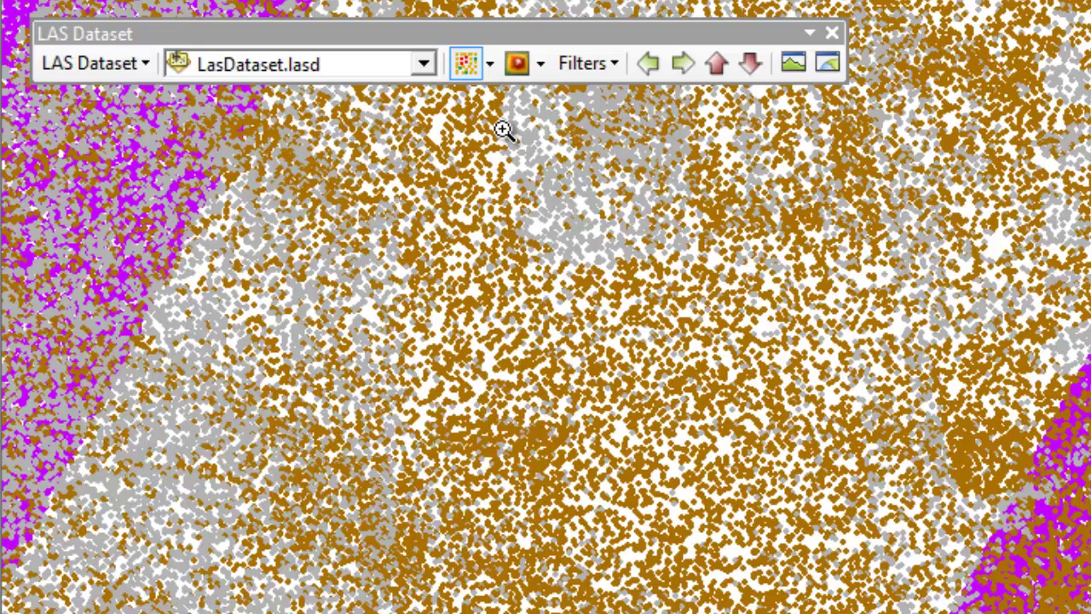
# Recolour the LAS points by return number.
pyautogui.click(493, 64)
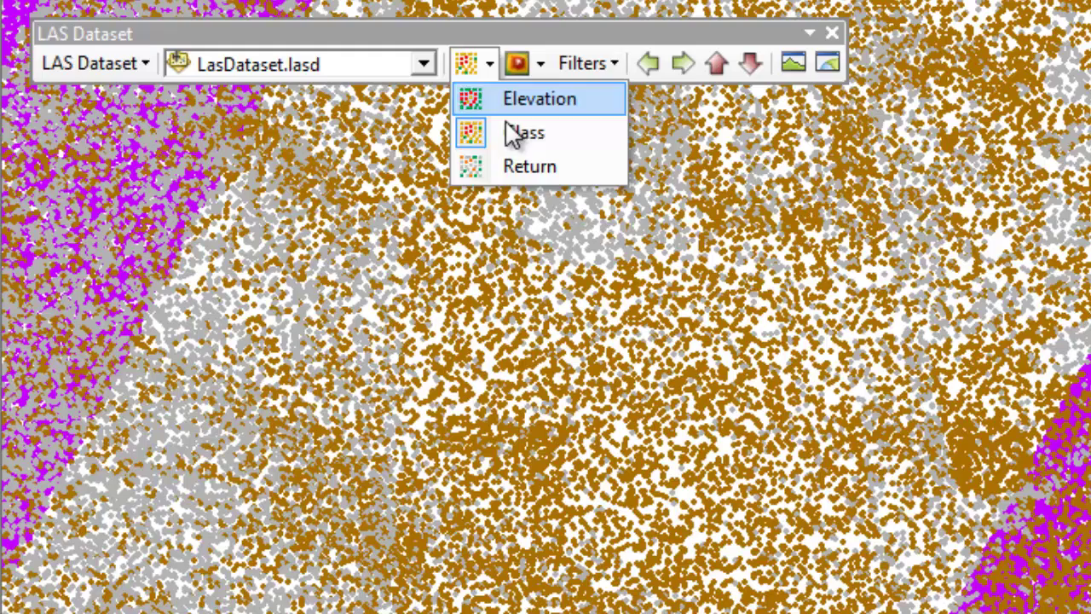
pyautogui.click(521, 166)
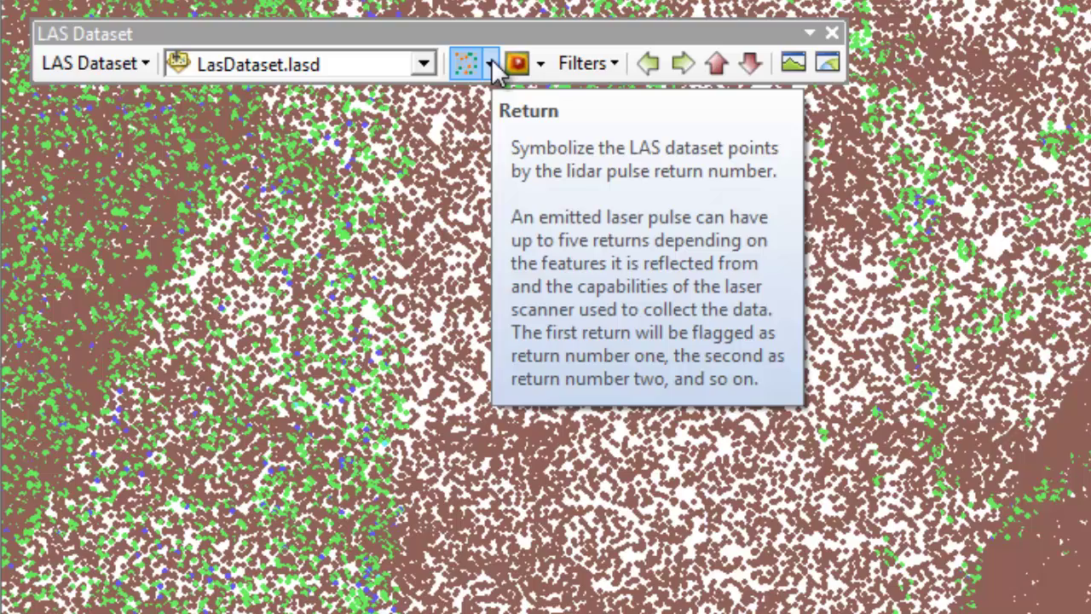
pyautogui.click(491, 64)
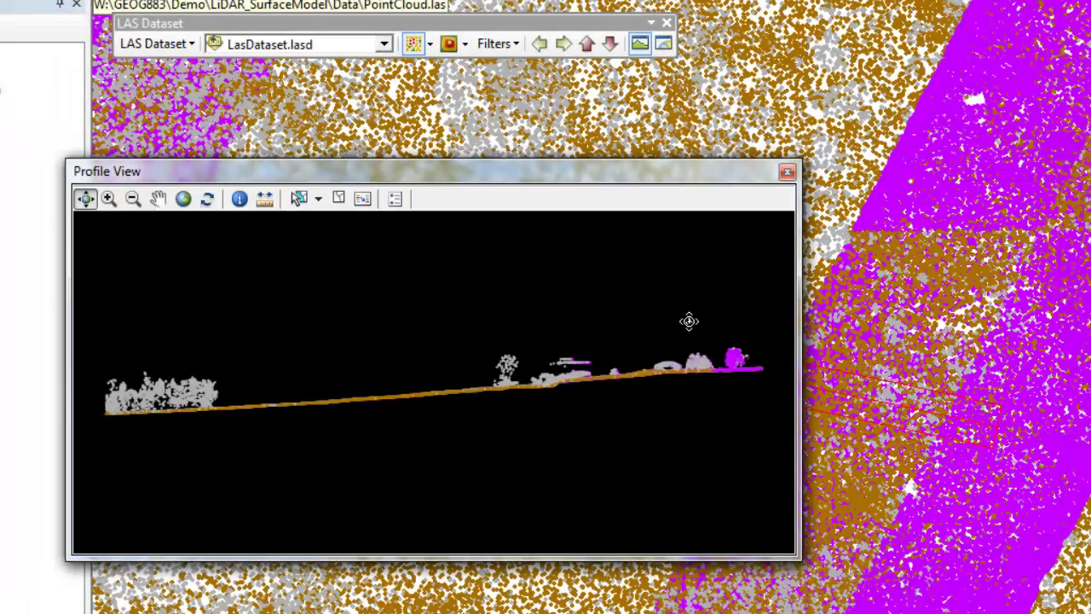
# Zoom the Profile View in on the house and trees along the strip.
pyautogui.click(108, 198)
pyautogui.moveTo(468, 298); pyautogui.dragTo(759, 417)
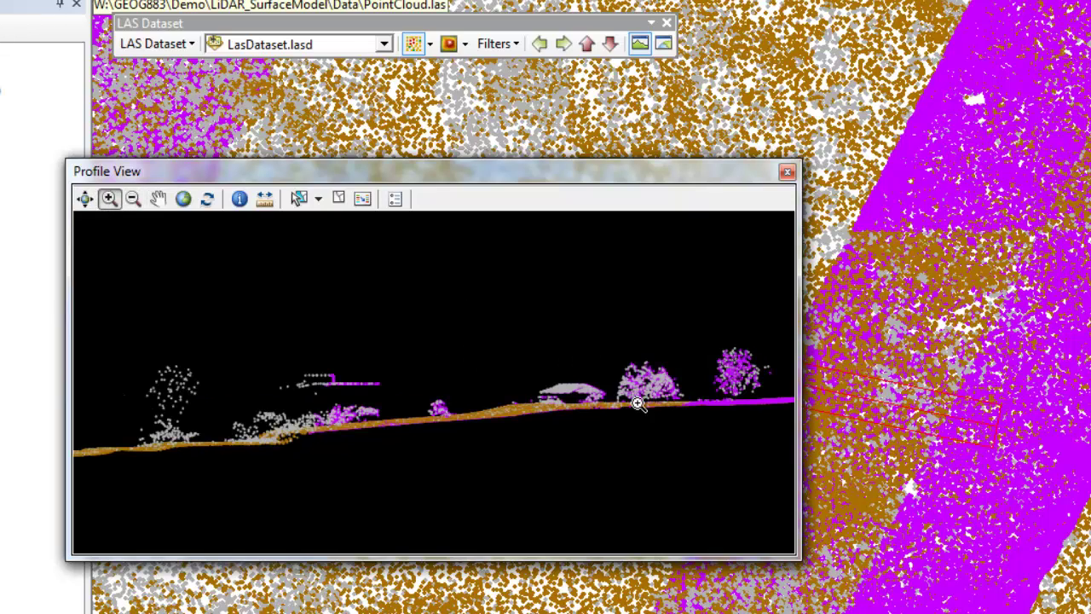
pyautogui.moveTo(504, 330); pyautogui.dragTo(687, 456)
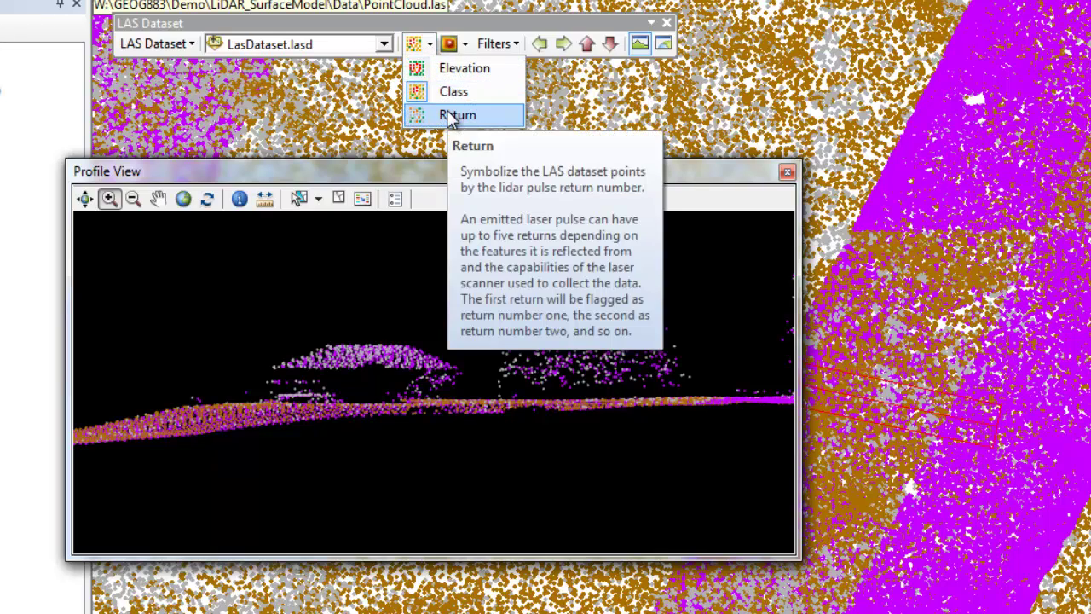
# Colour points by return and redraw the profile, then switch back to classification.
pyautogui.click(452, 91)
pyautogui.click(209, 200)
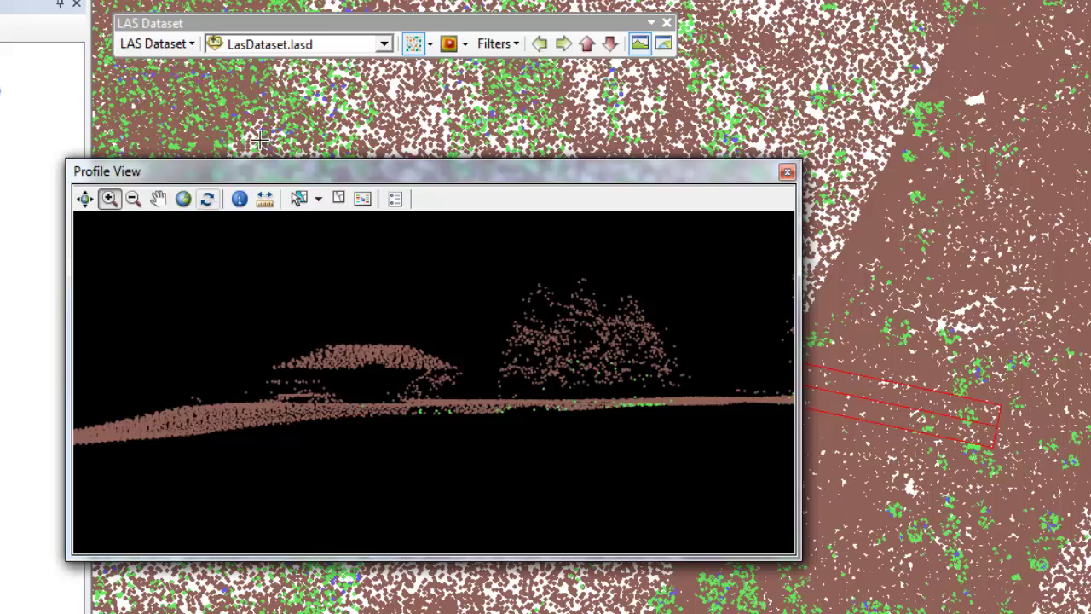
pyautogui.click(430, 44)
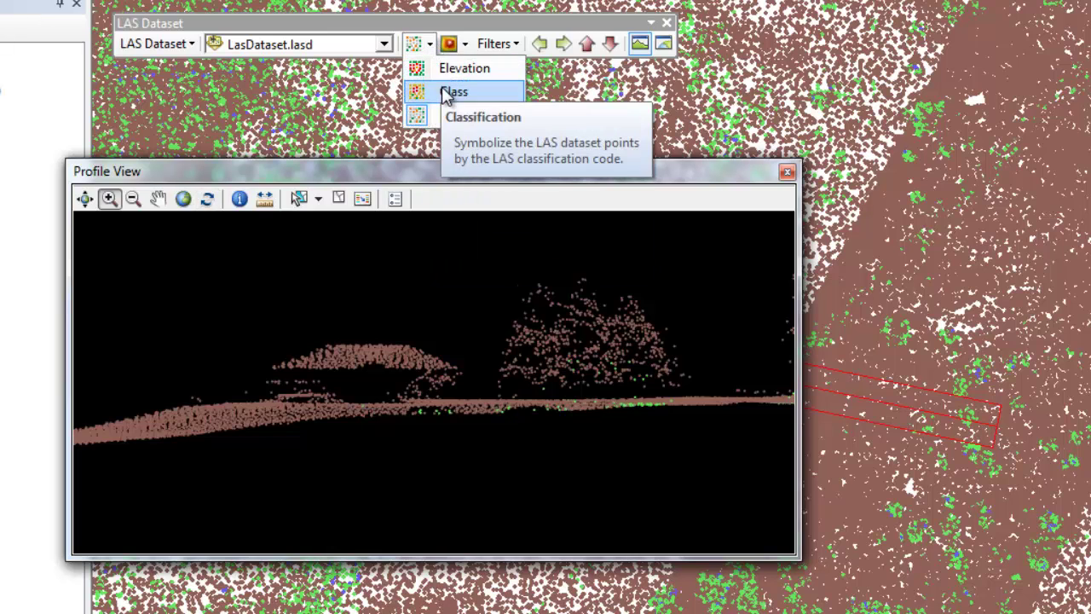
pyautogui.click(451, 91)
# Filter the points to Ground only and refresh the Profile View.
pyautogui.click(516, 45)
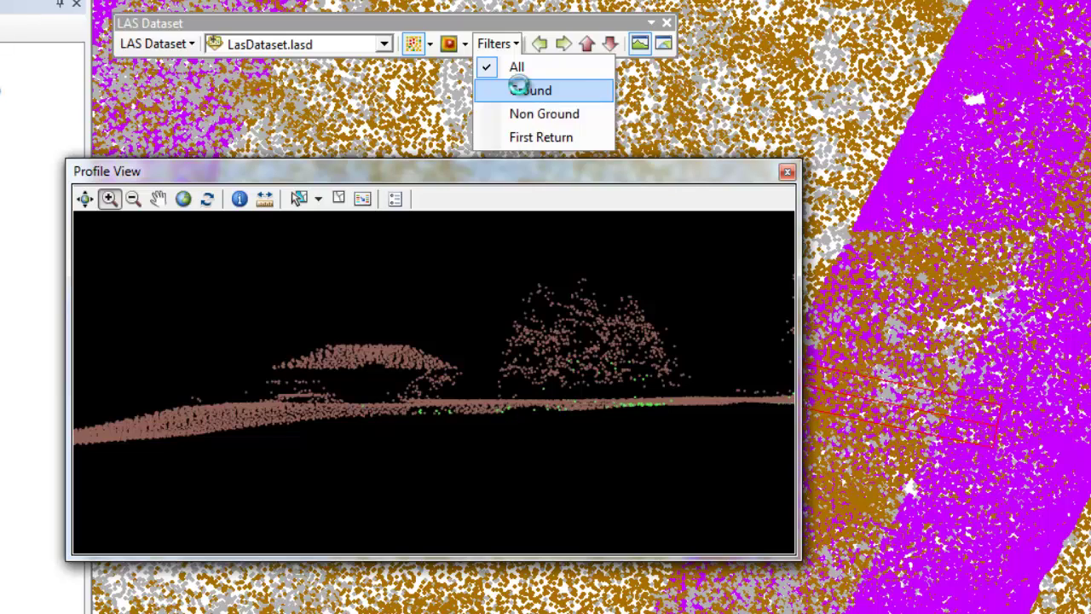
pyautogui.click(521, 90)
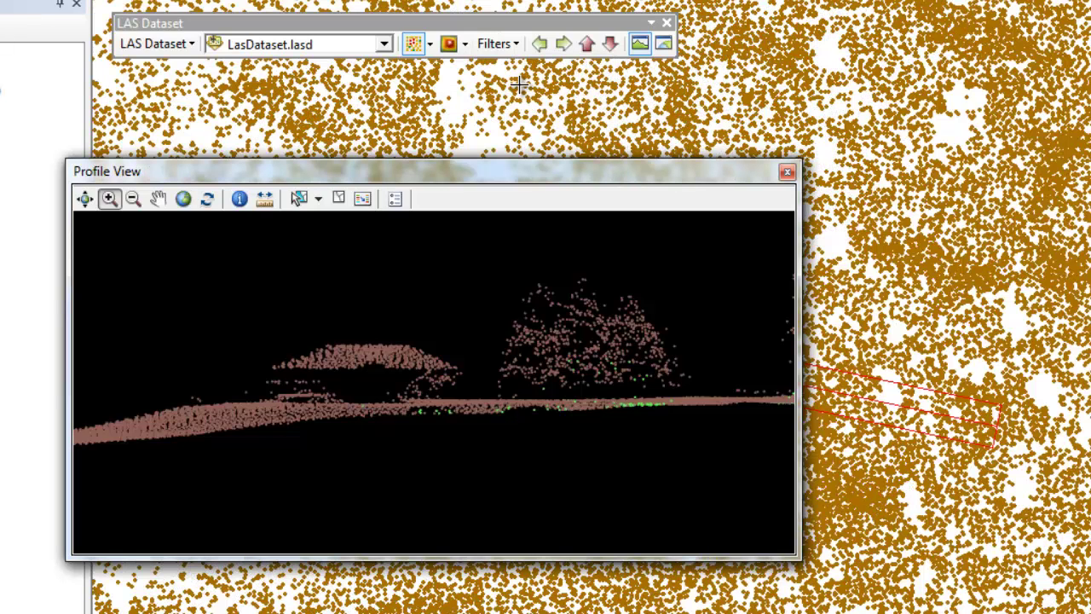
pyautogui.click(207, 199)
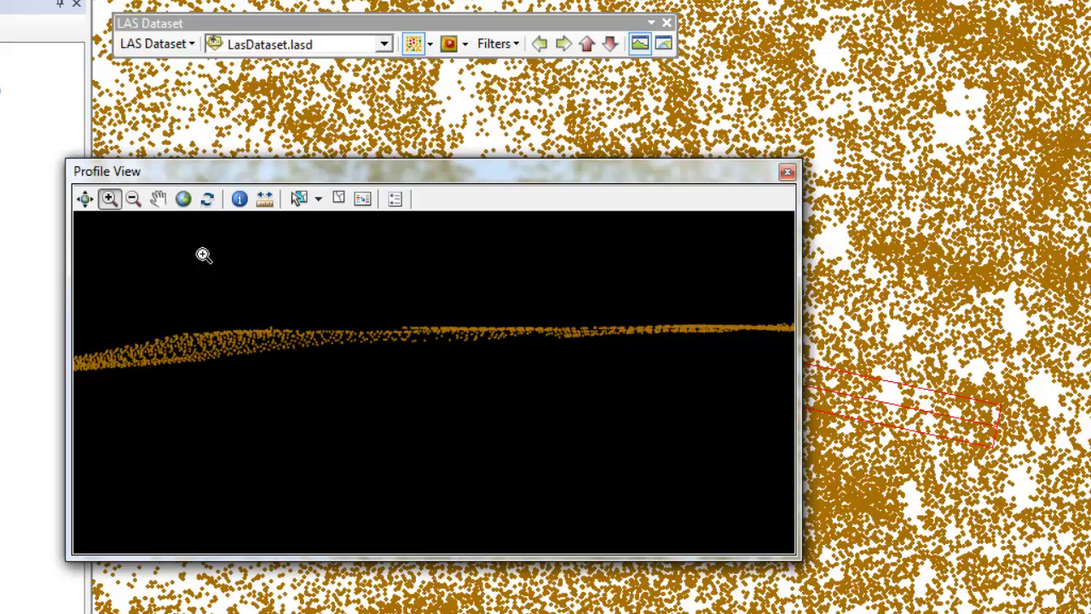
pyautogui.click(511, 44)
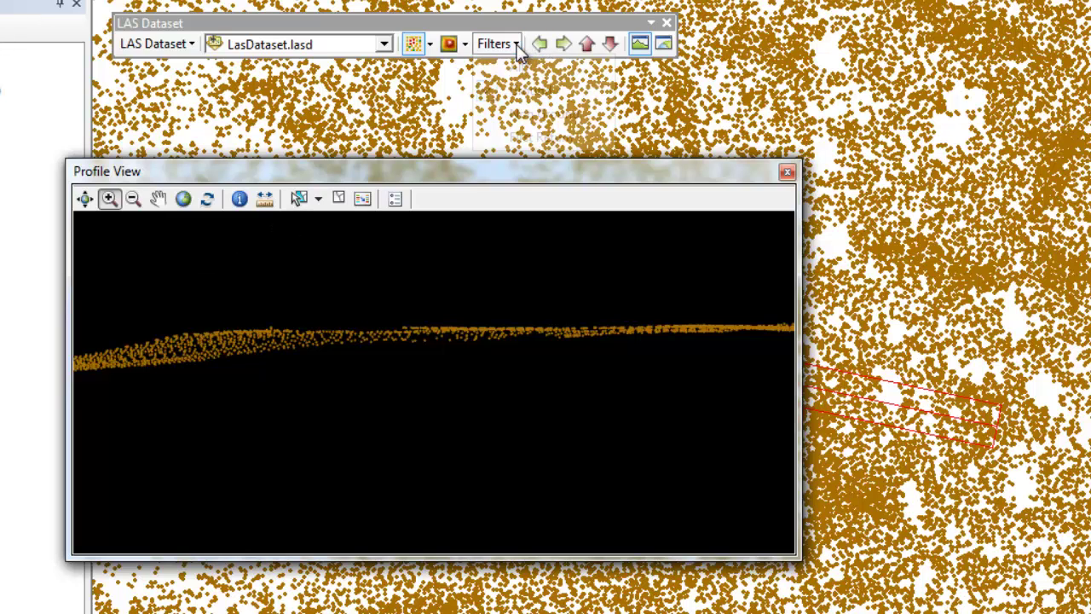
# Restore all point classes, hide Imagery.img, and expand Data Management > Layers and Table Views.
pyautogui.click(515, 68)
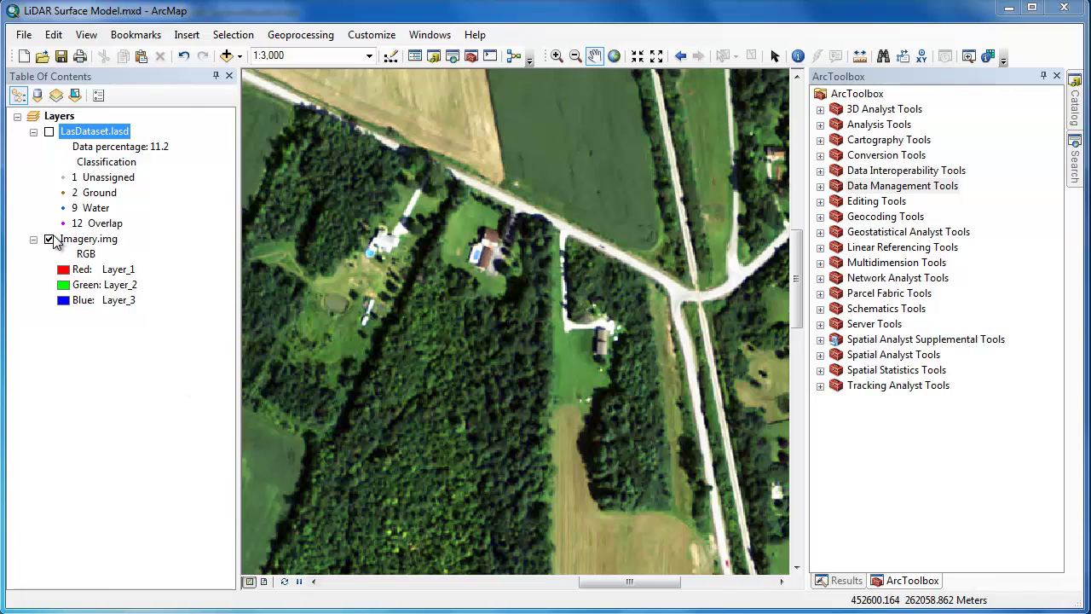
pyautogui.click(49, 133)
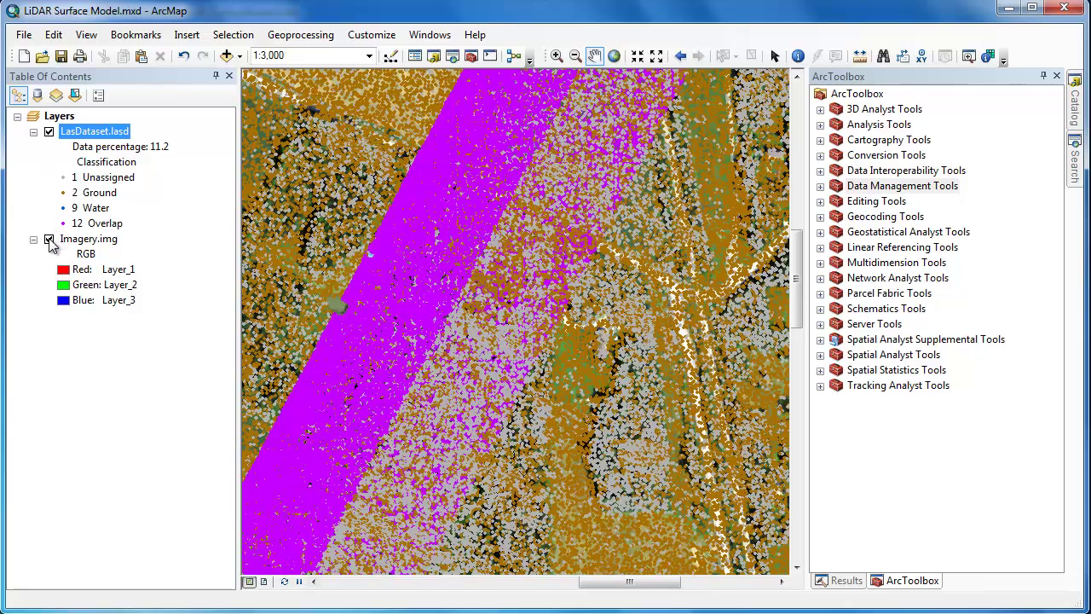
pyautogui.click(48, 239)
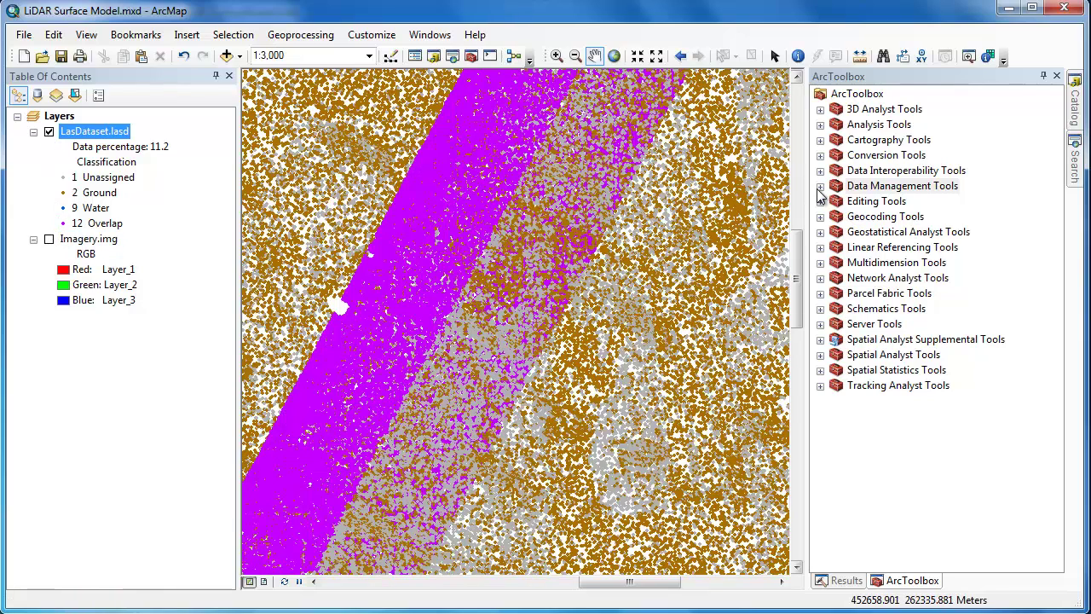
pyautogui.click(820, 187)
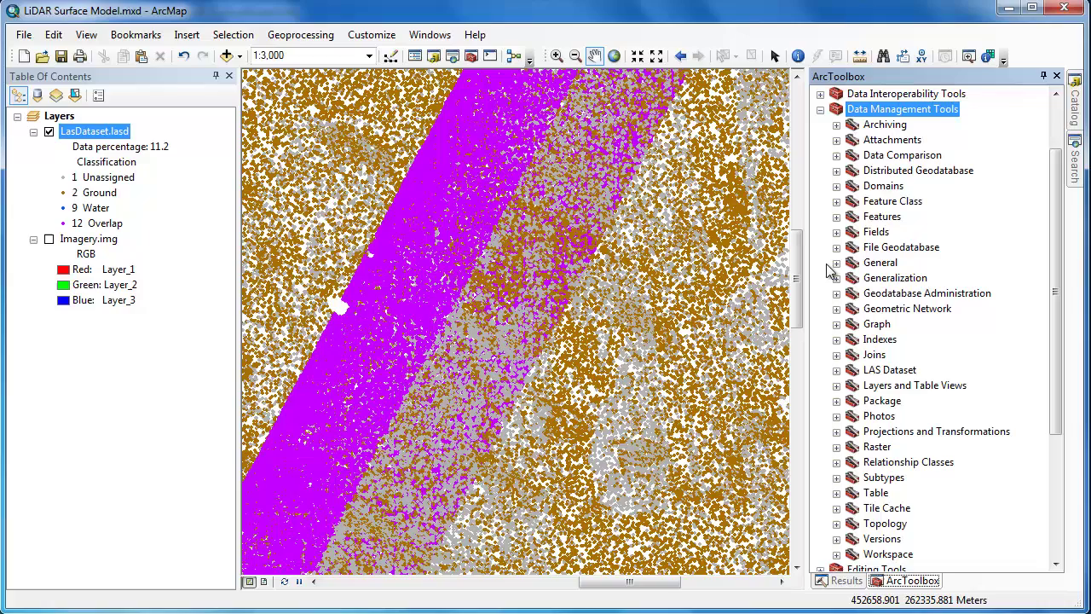
pyautogui.click(836, 386)
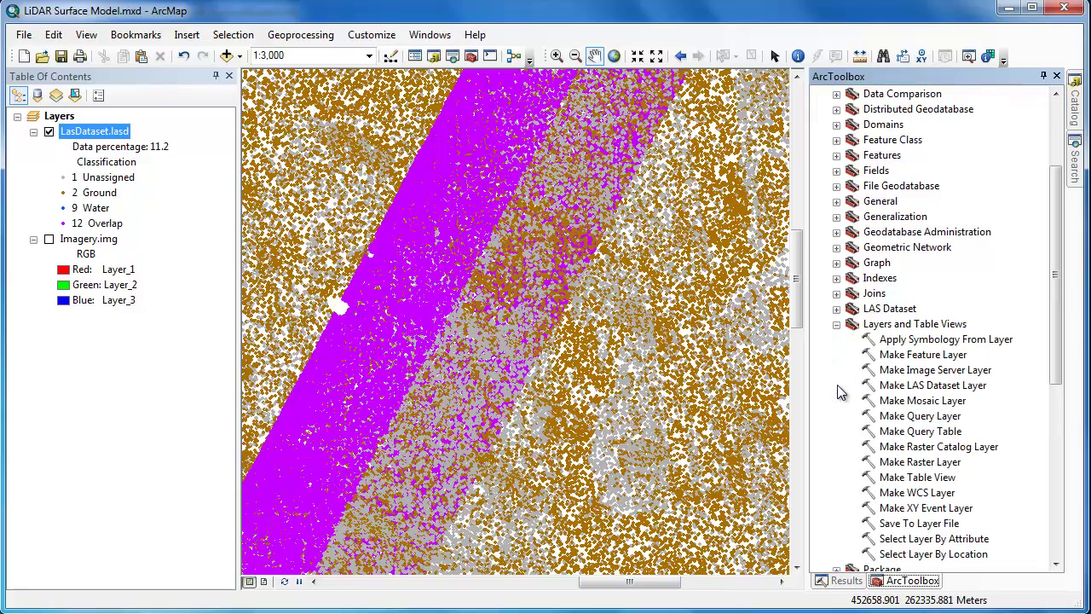
# Run Make LAS Dataset Layer on LasDataset.lasd, output named Ground, class code 2 only.
pyautogui.doubleClick(888, 386)
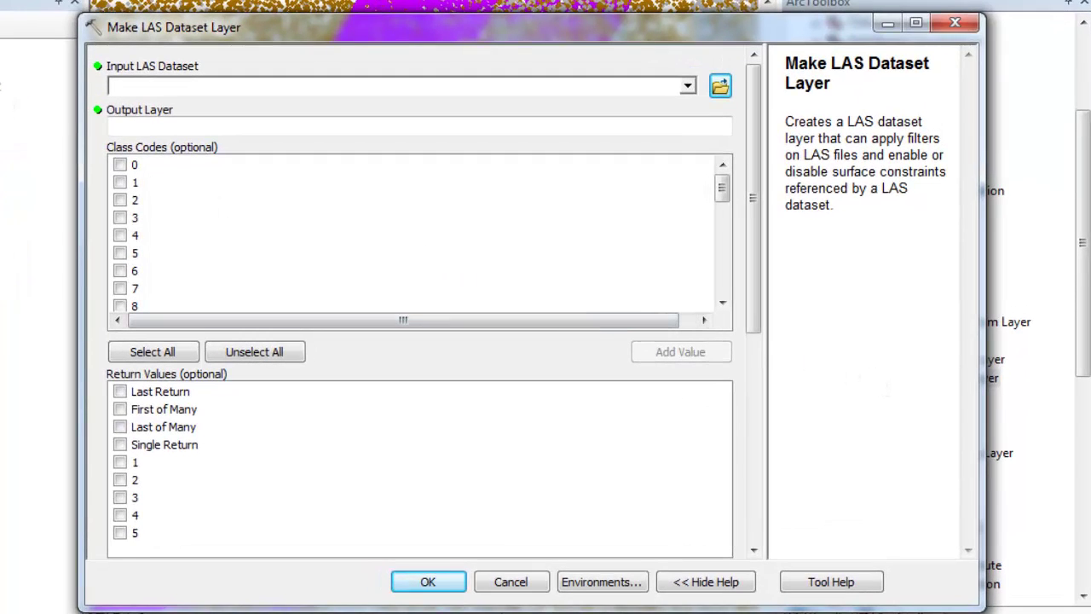
pyautogui.moveTo(2, 90); pyautogui.dragTo(135, 88)
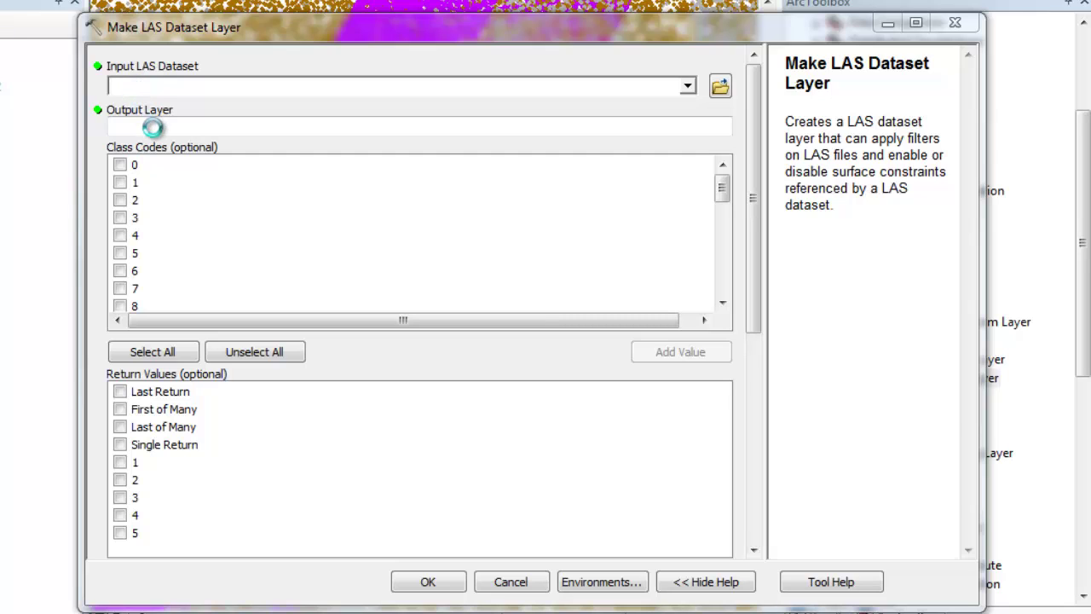
pyautogui.click(253, 130)
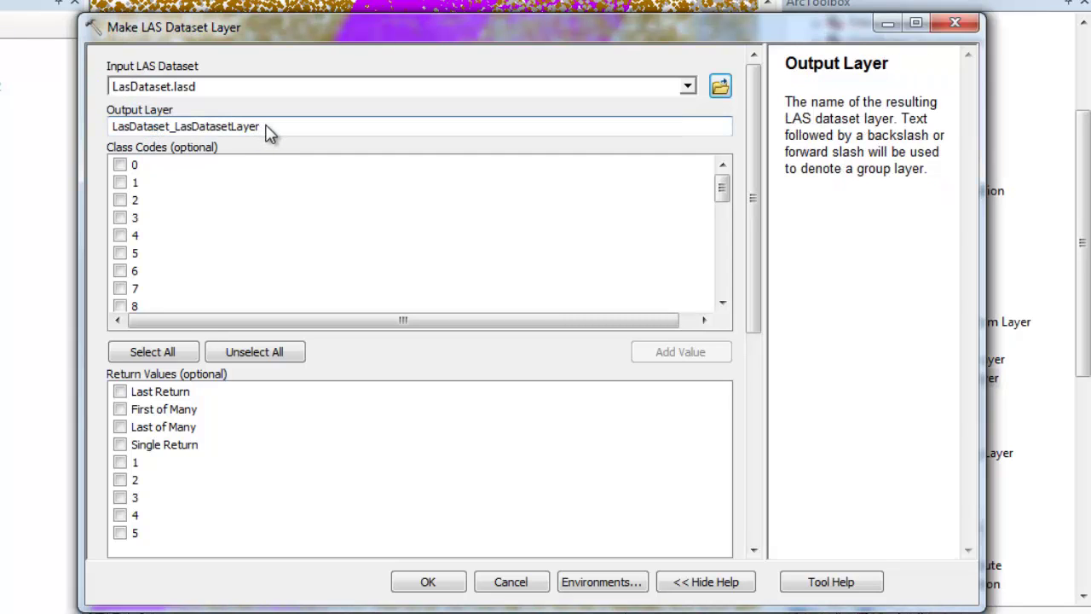
pyautogui.moveTo(268, 129); pyautogui.dragTo(104, 147)
pyautogui.write('Ground')
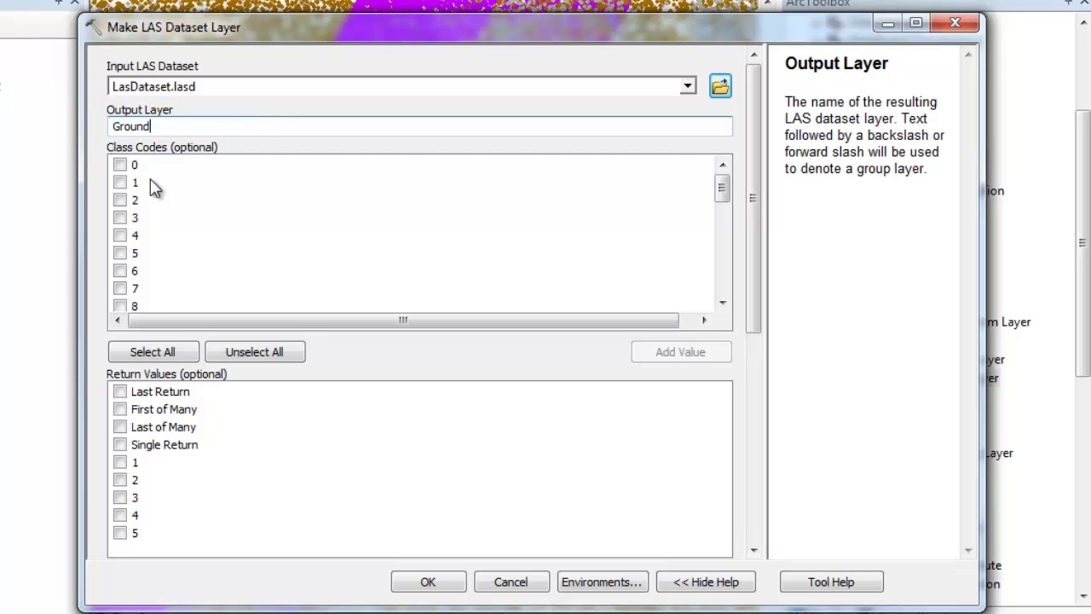
pyautogui.click(120, 200)
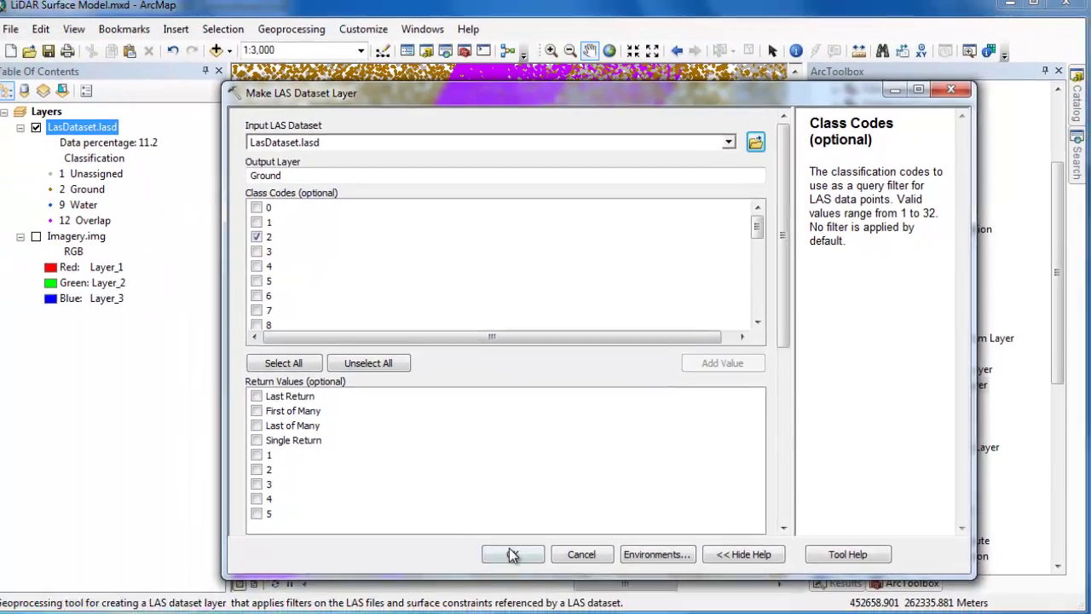
pyautogui.click(467, 568)
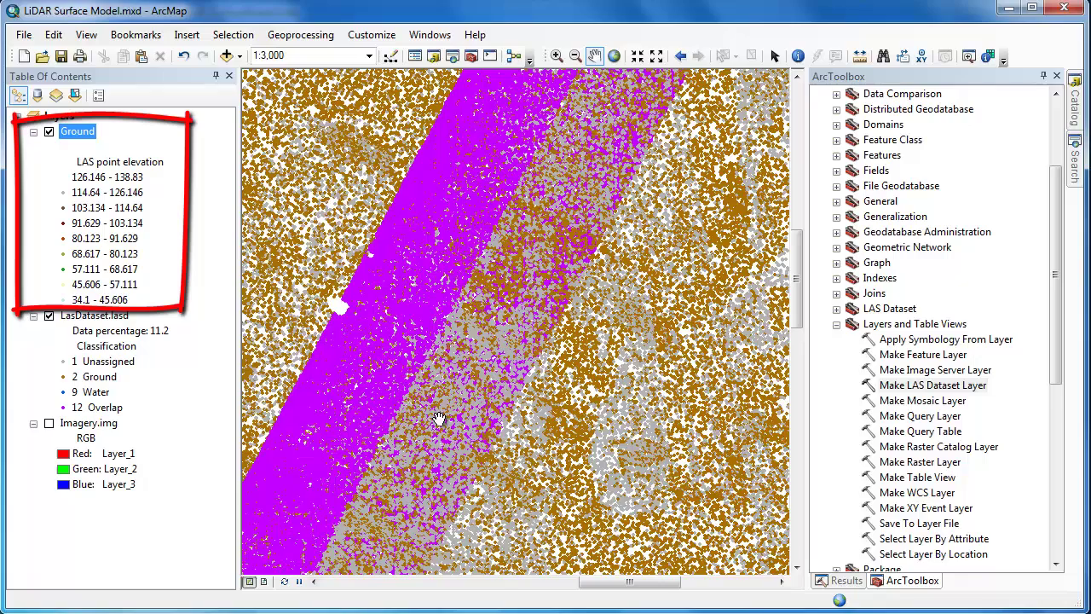
# Hide LasDataset.lasd and expand Conversion Tools > To Raster in ArcToolbox.
pyautogui.click(48, 316)
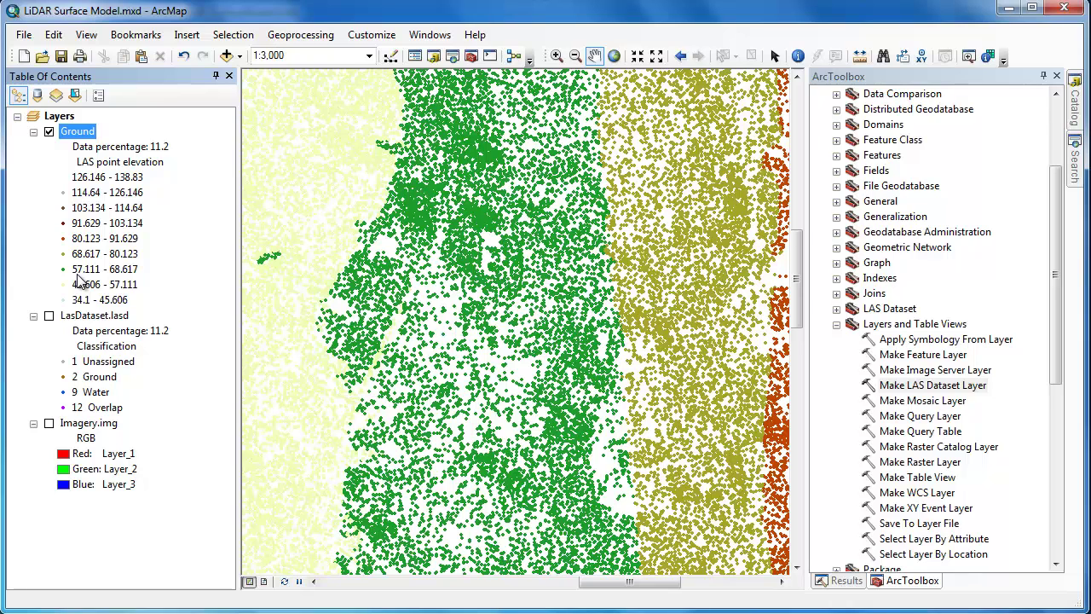
pyautogui.click(836, 325)
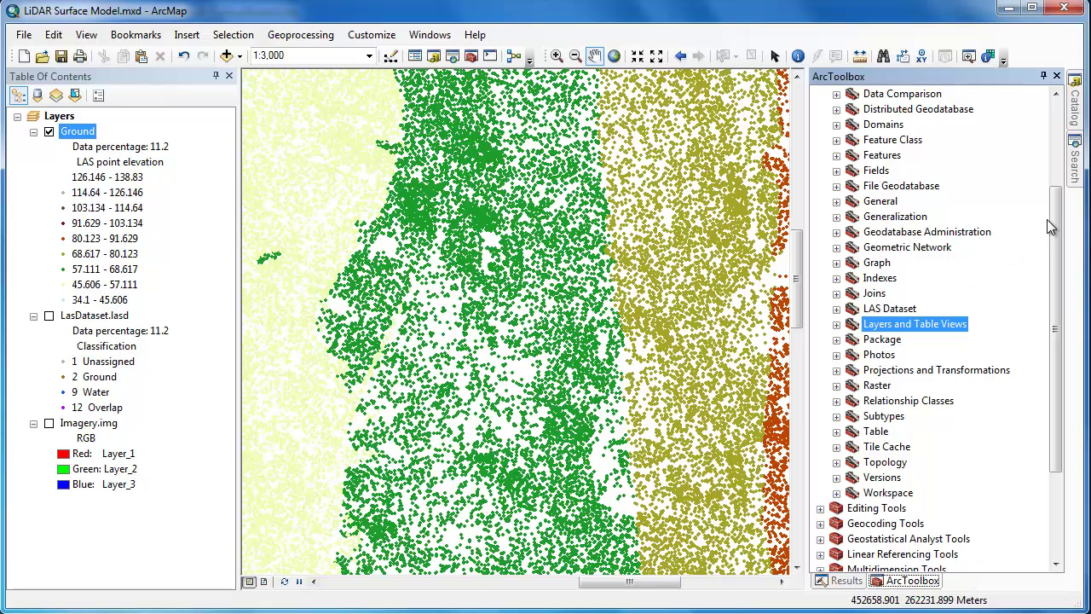
pyautogui.moveTo(1051, 226); pyautogui.dragTo(1041, 132)
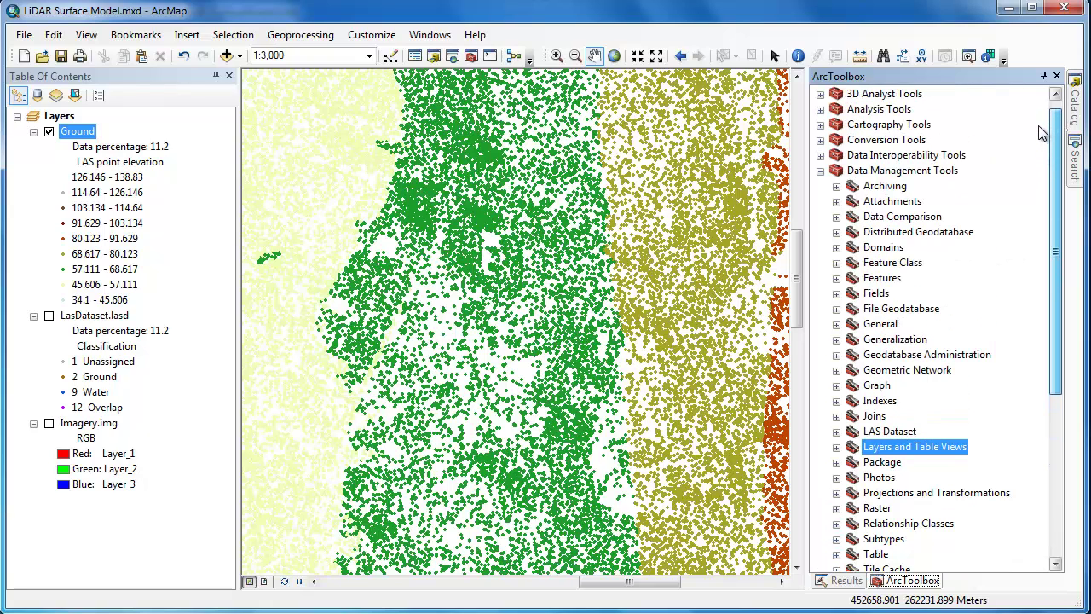
pyautogui.click(820, 171)
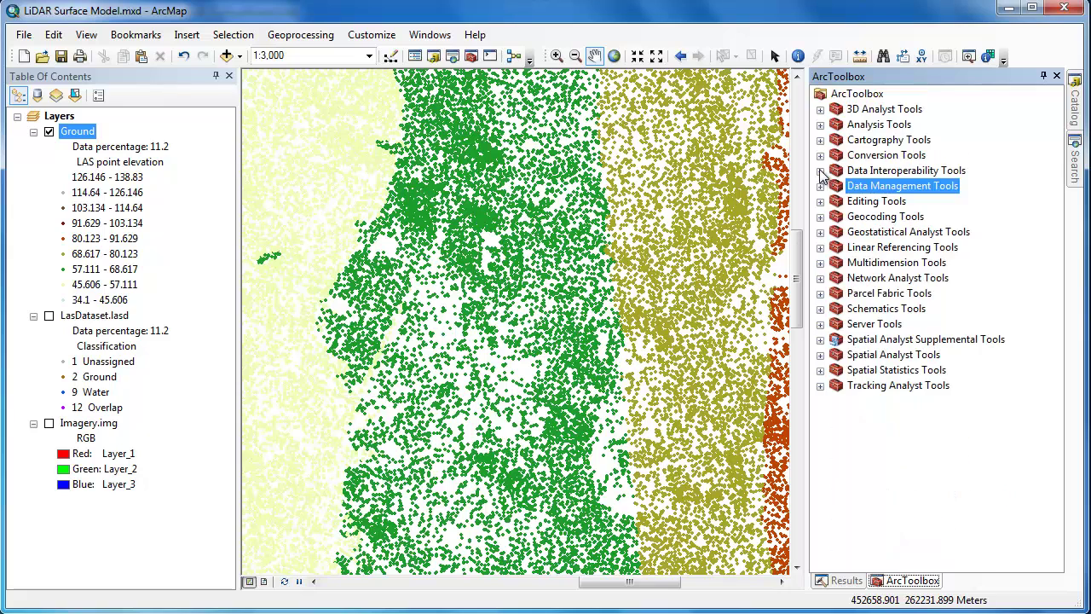
pyautogui.click(820, 155)
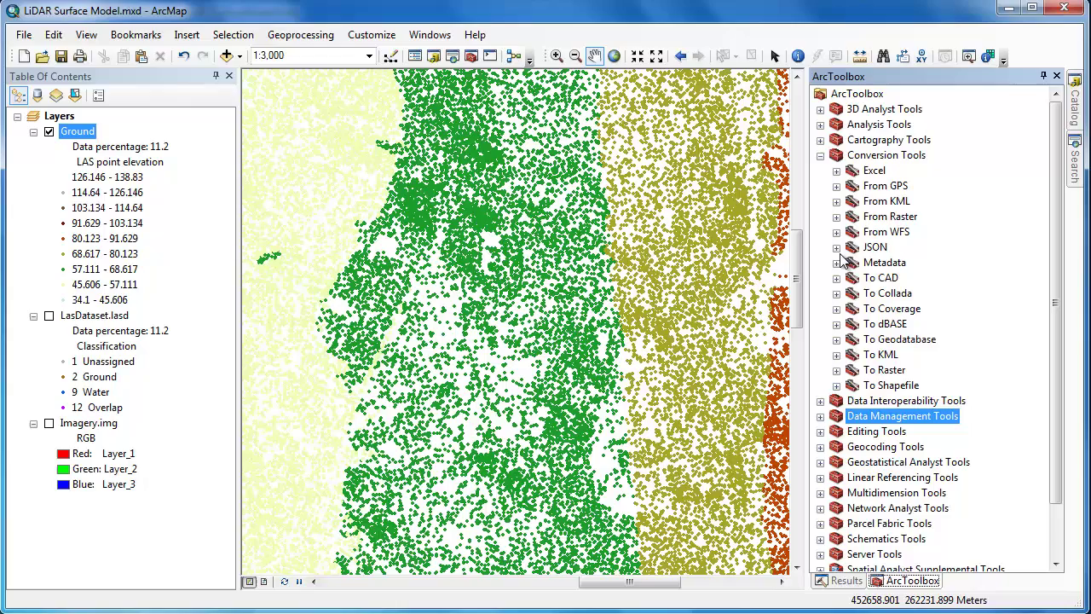
pyautogui.click(836, 370)
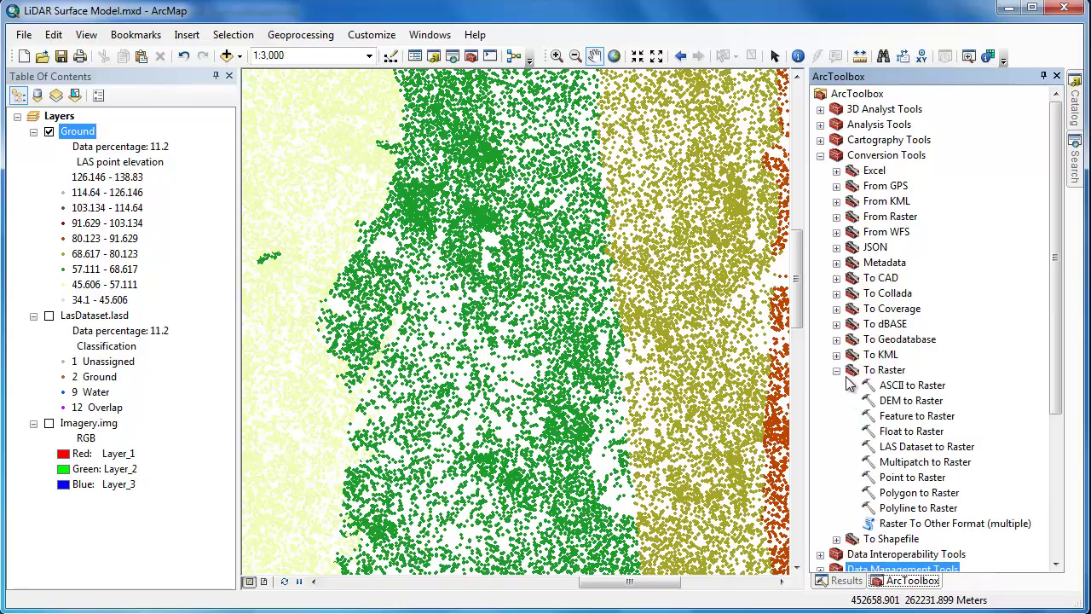
# Set up LAS Dataset to Raster with Ground as input and DEM.img in the Data folder as output.
pyautogui.doubleClick(901, 450)
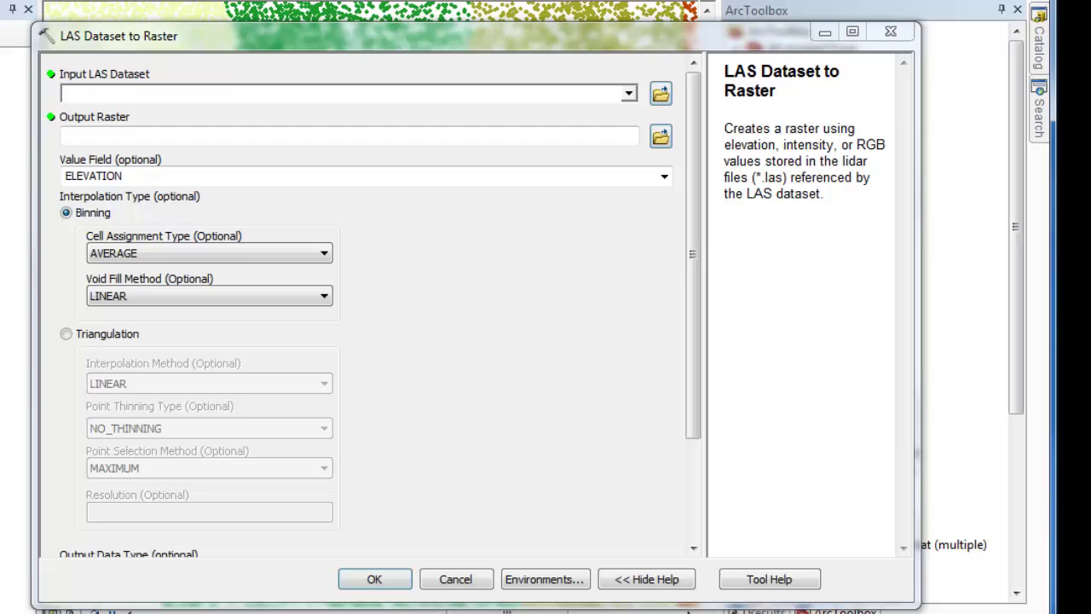
pyautogui.moveTo(17, 101); pyautogui.dragTo(76, 94)
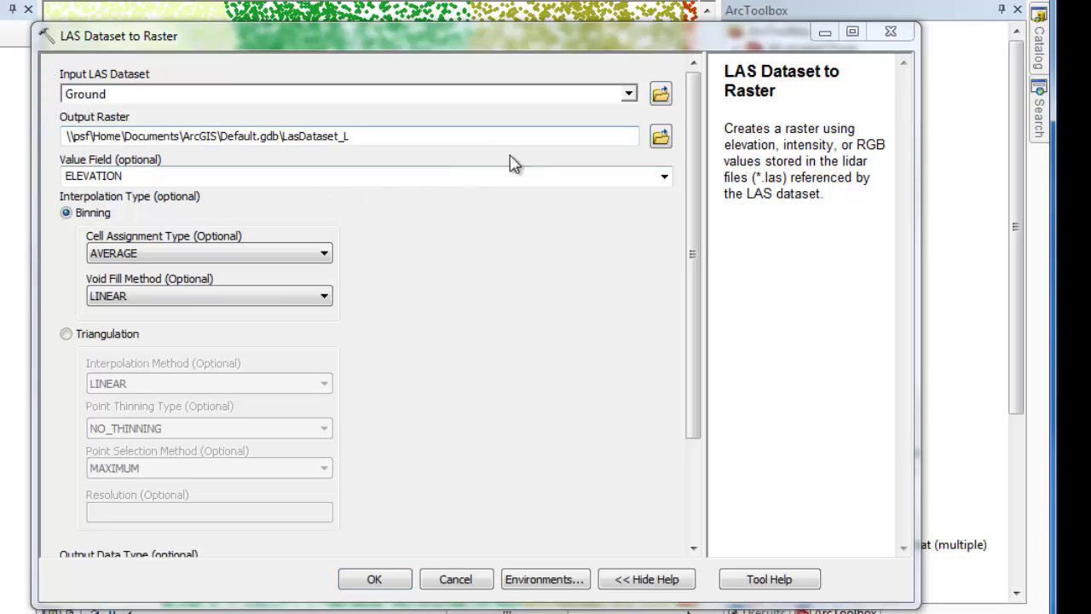
pyautogui.click(660, 138)
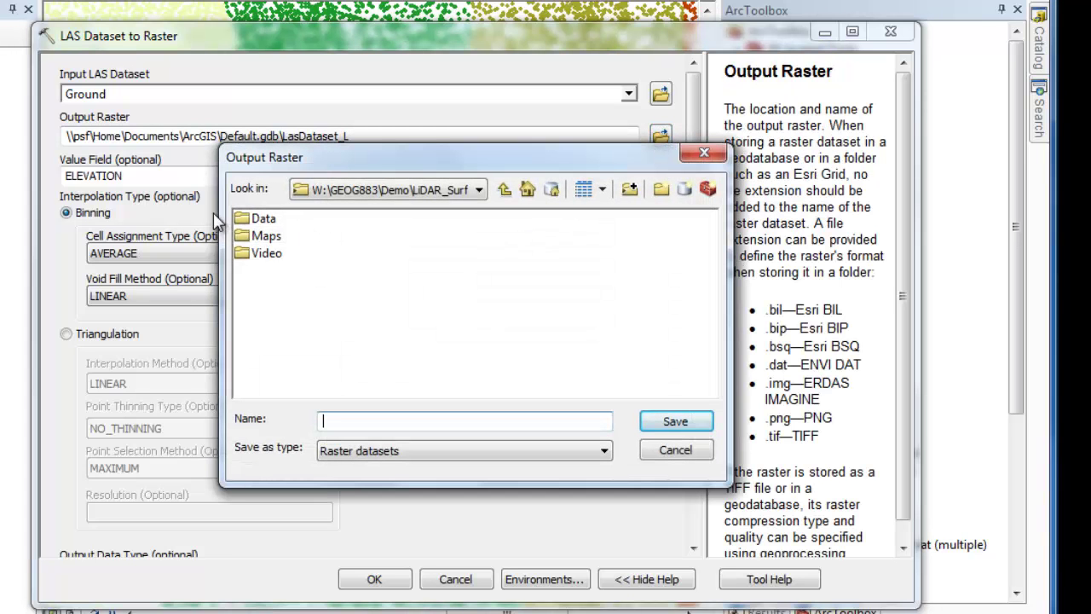
pyautogui.doubleClick(257, 221)
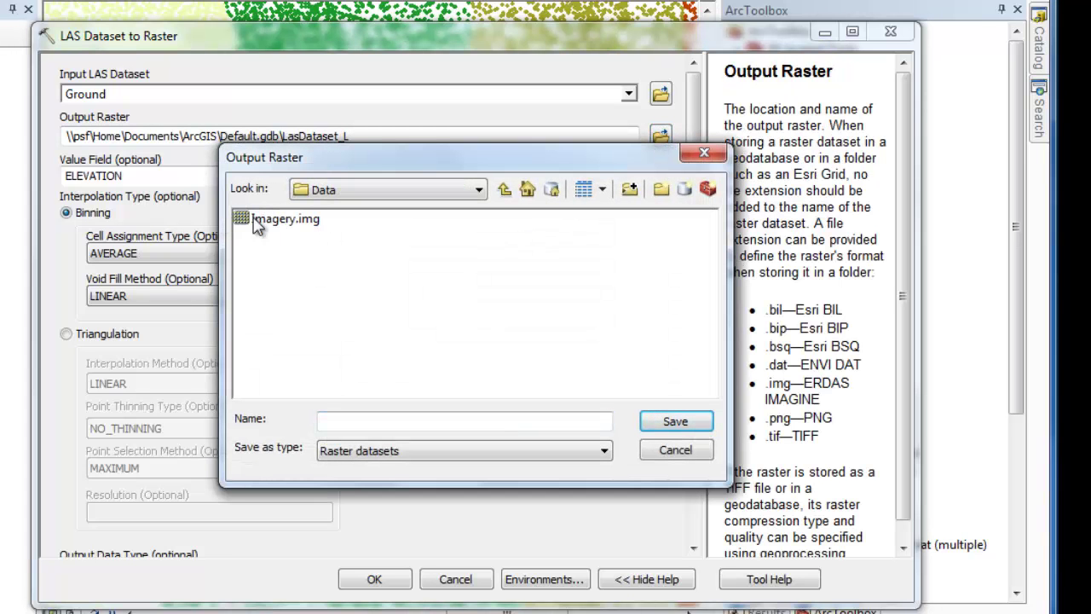
pyautogui.click(350, 421)
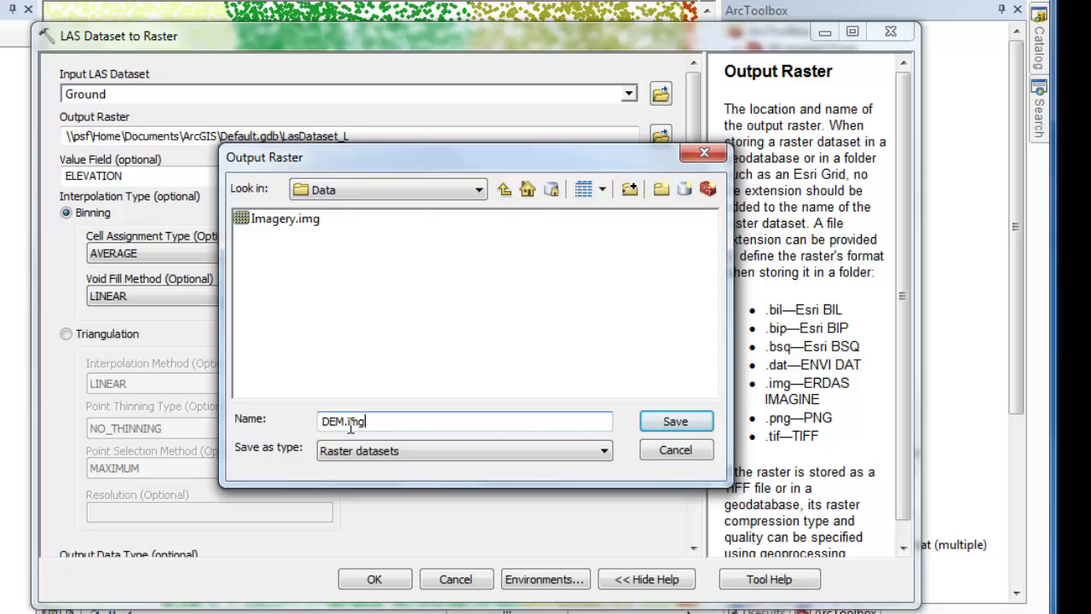
pyautogui.click(673, 423)
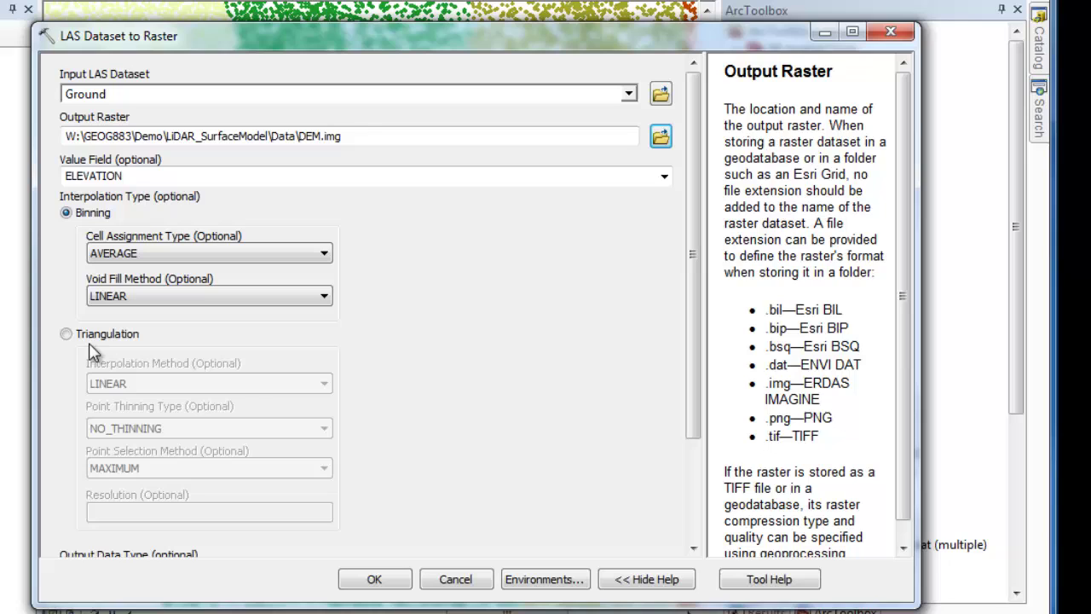
# Switch to NATURAL_NEIGHBOR triangulation and select sampling value 10 for replacement with 1.5.
pyautogui.click(66, 335)
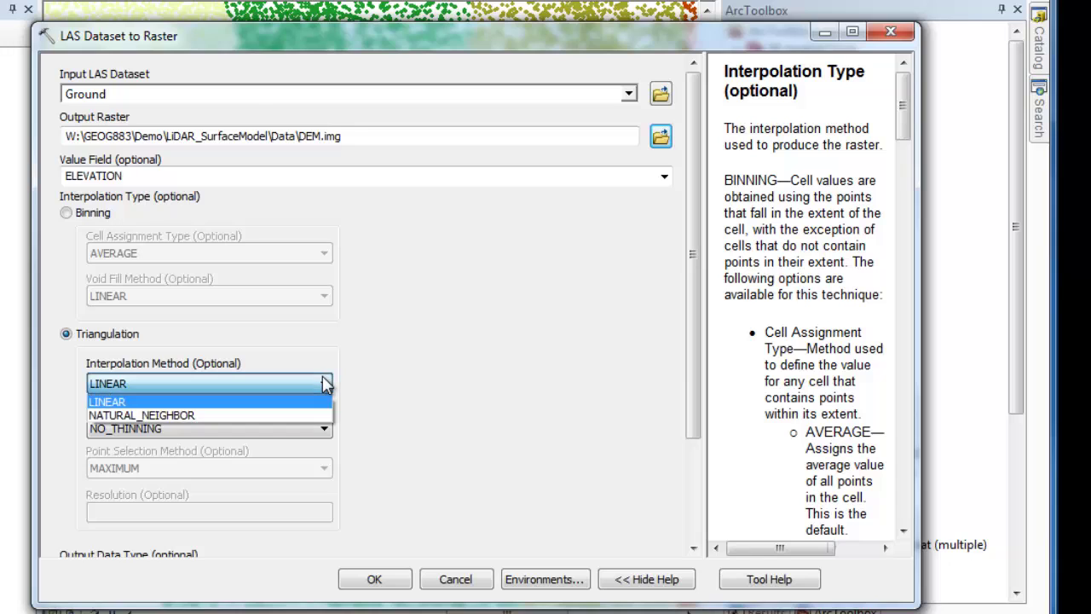
pyautogui.click(305, 416)
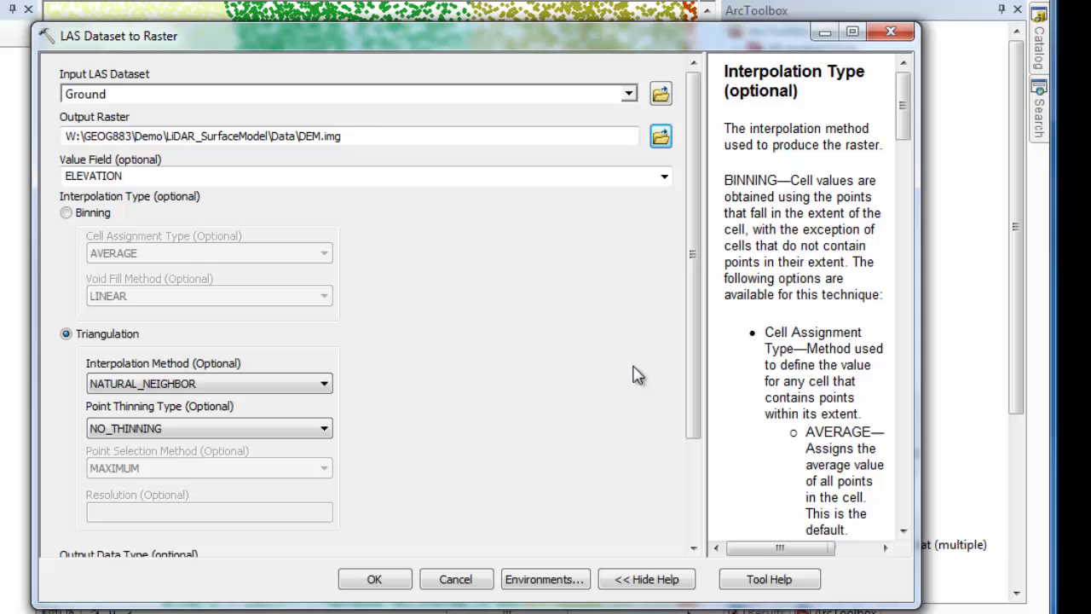
pyautogui.moveTo(691, 340); pyautogui.dragTo(704, 467)
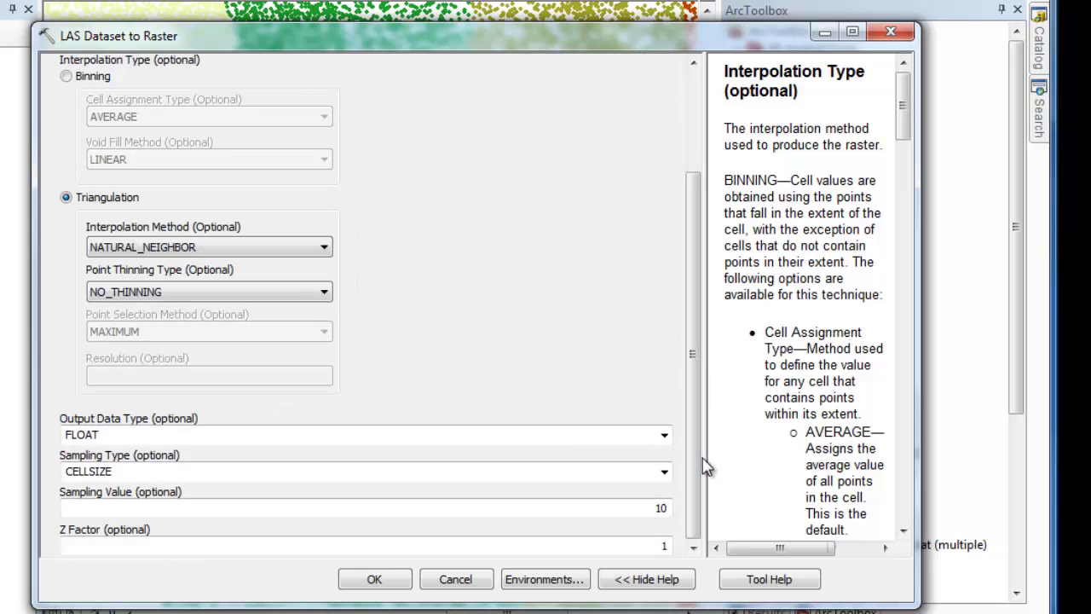
pyautogui.click(654, 511)
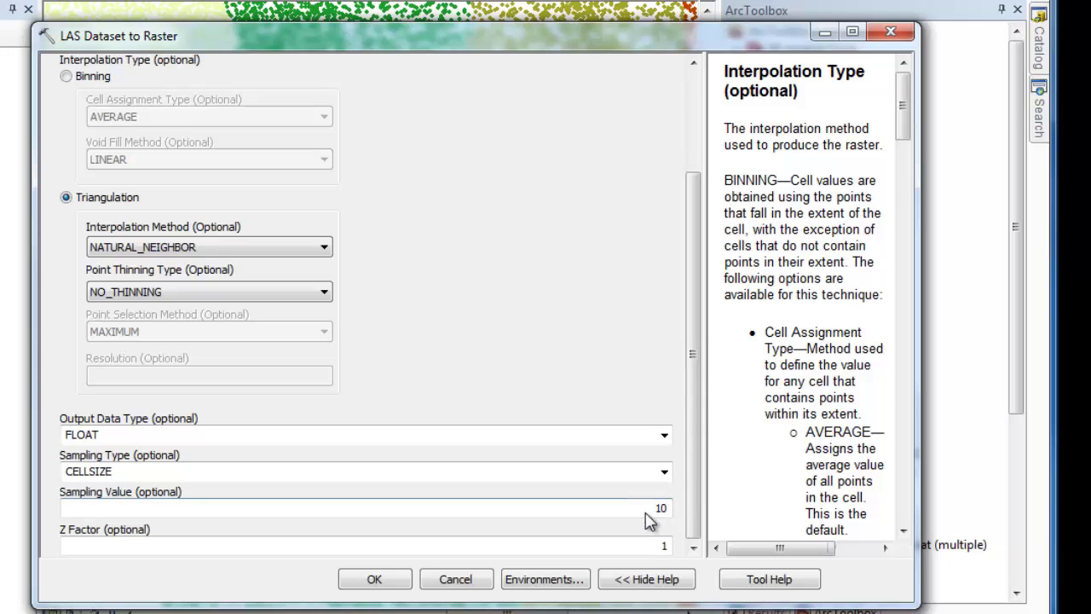
pyautogui.moveTo(657, 507); pyautogui.dragTo(670, 511)
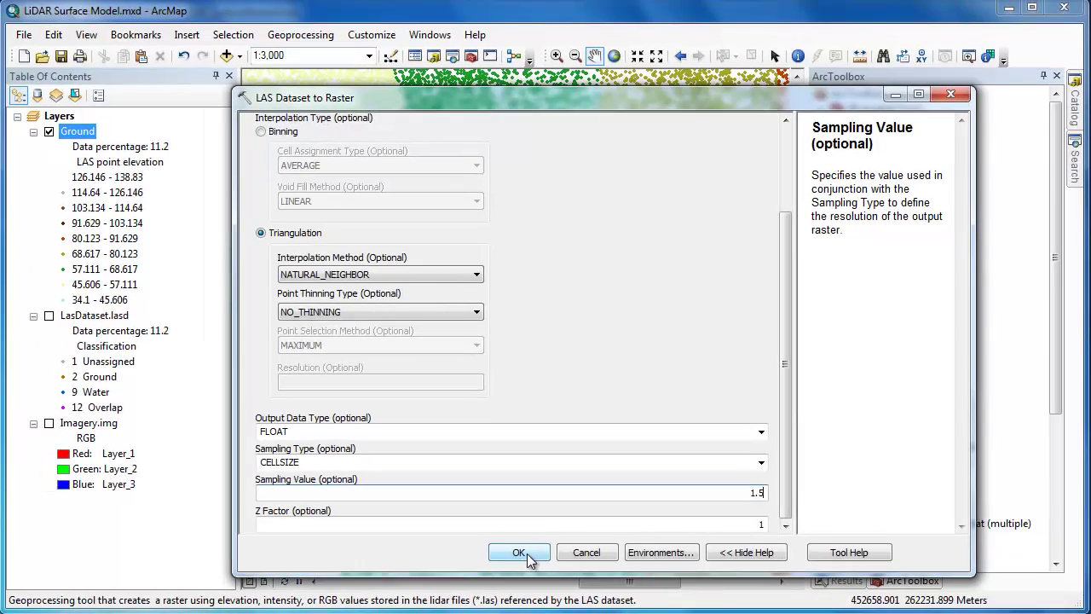
# Run the conversion to create DEM.img, ranging from 34.3066 to 117.918.
pyautogui.click(520, 553)
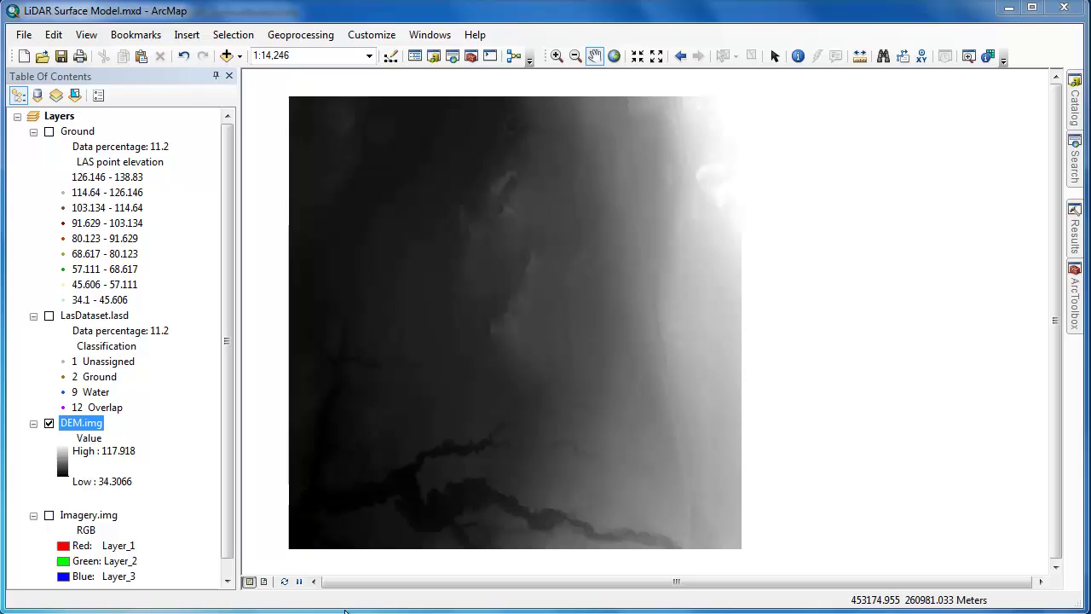
# Apply the green-yellow-brown colour ramp to DEM.img in its Symbology settings.
pyautogui.doubleClick(86, 424)
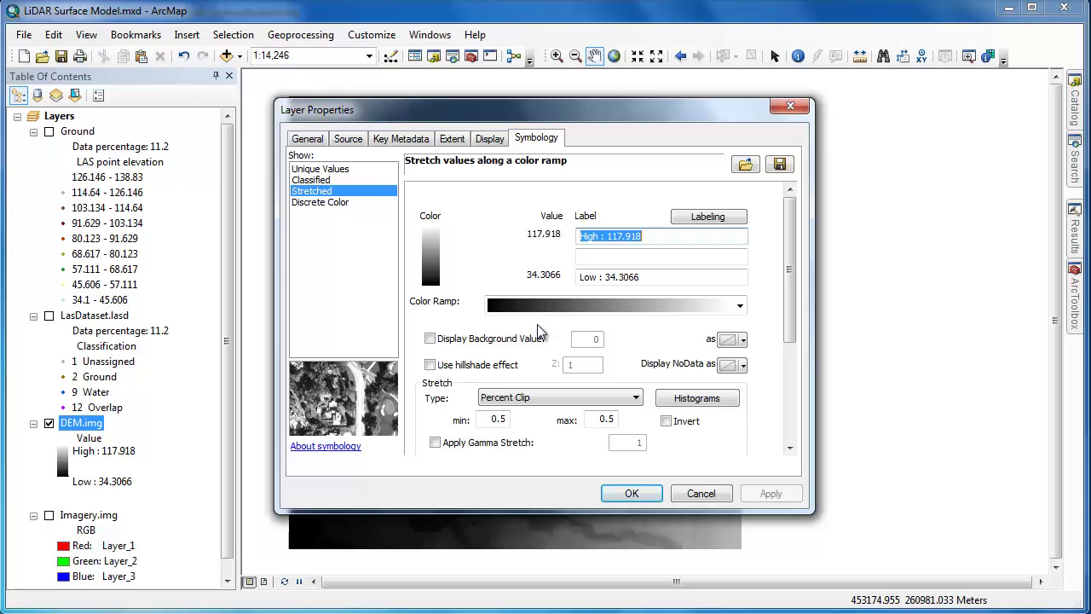
pyautogui.click(741, 307)
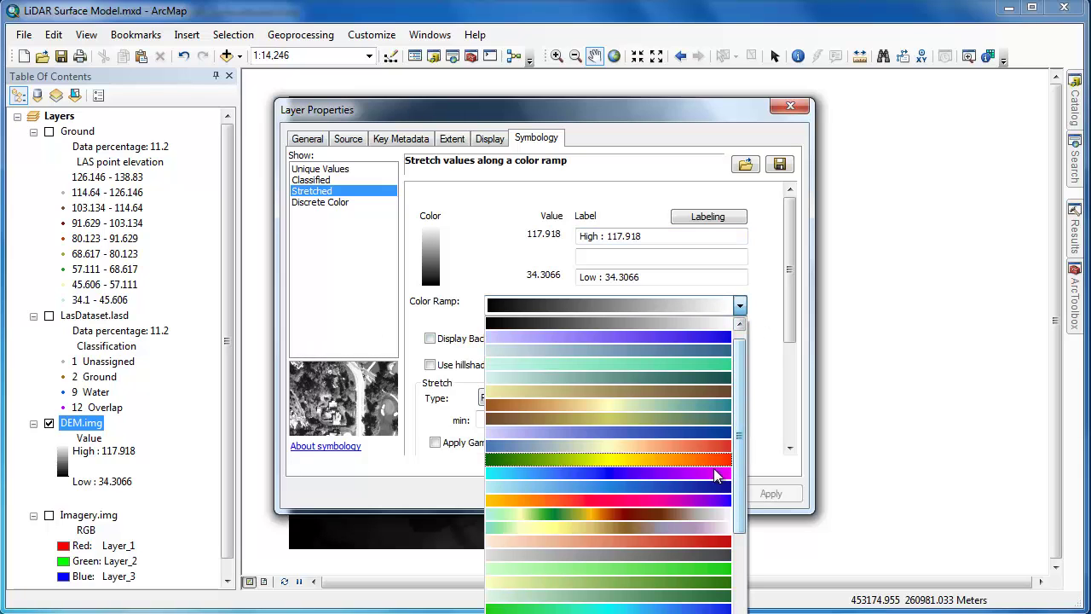
pyautogui.click(711, 514)
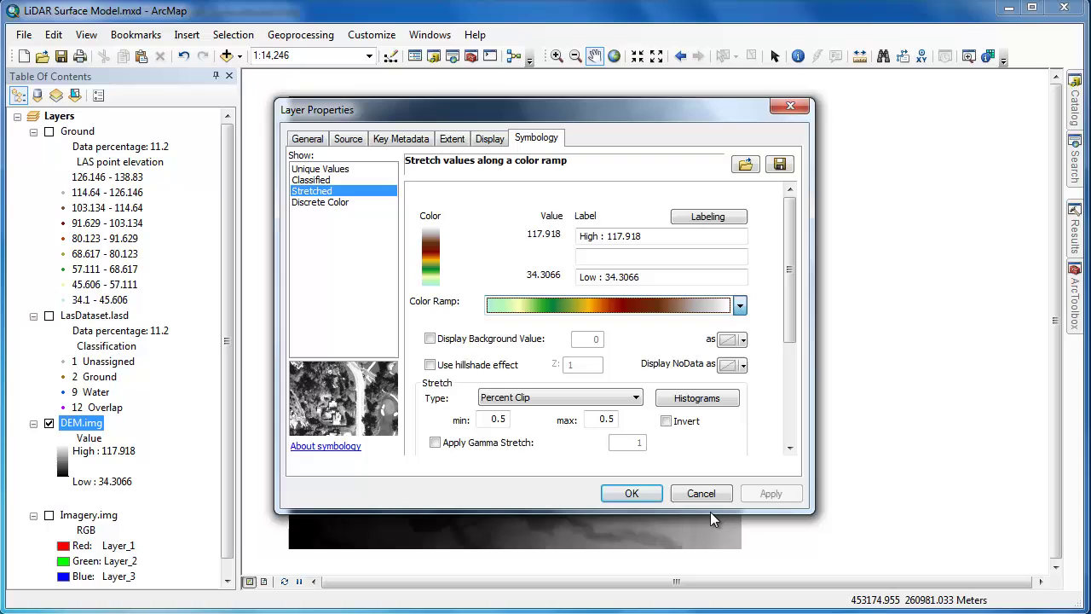
pyautogui.click(631, 493)
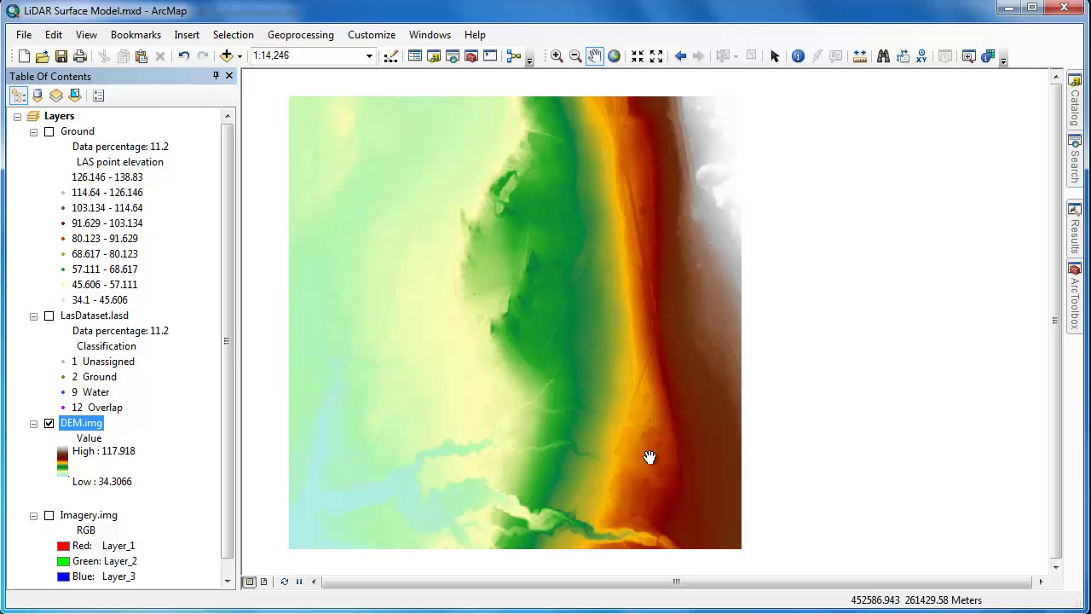
# Make a black-to-white hillshade of DEM.img in Image Analysis and move it below DEM.img.
pyautogui.click(429, 34)
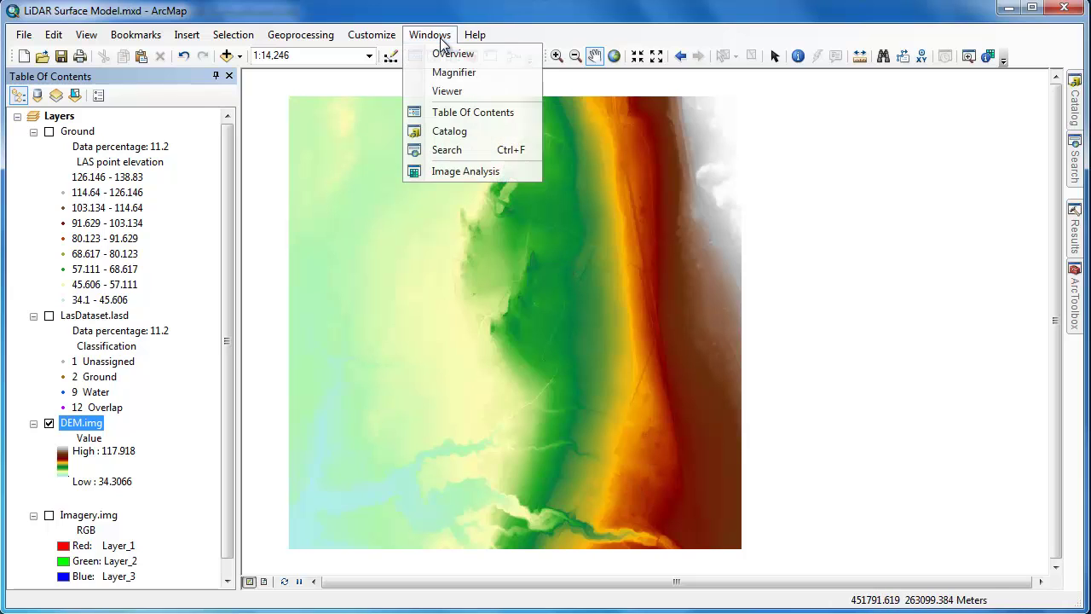
pyautogui.click(461, 171)
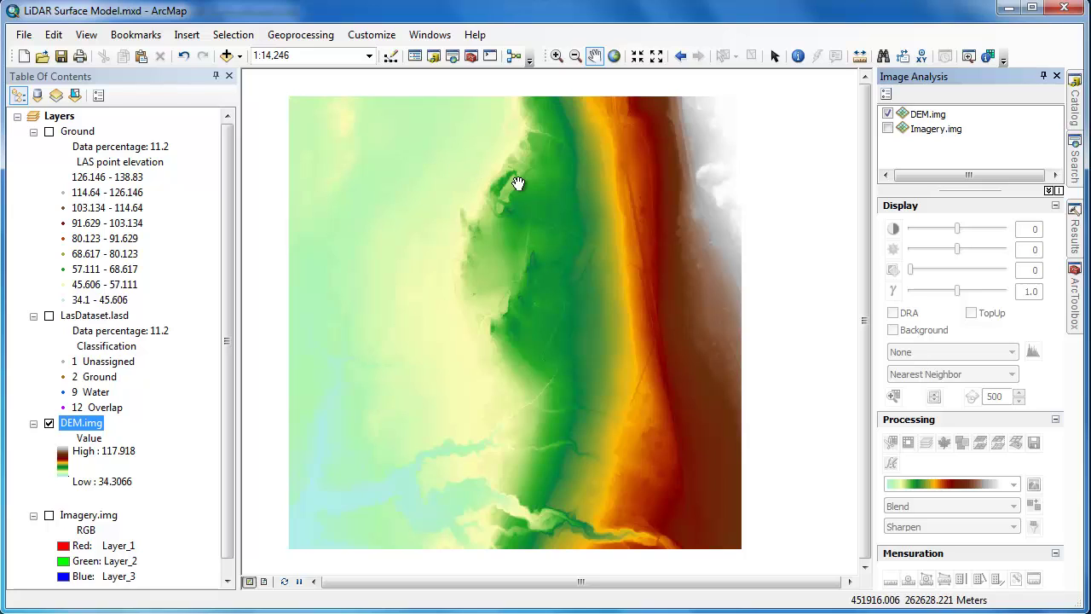
pyautogui.click(925, 121)
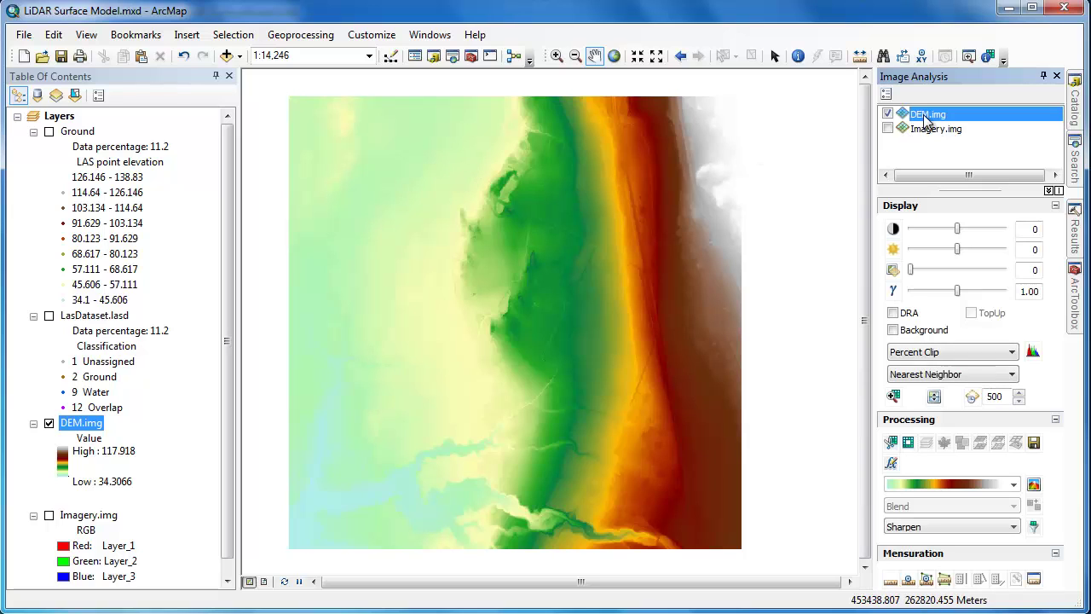
pyautogui.click(1014, 486)
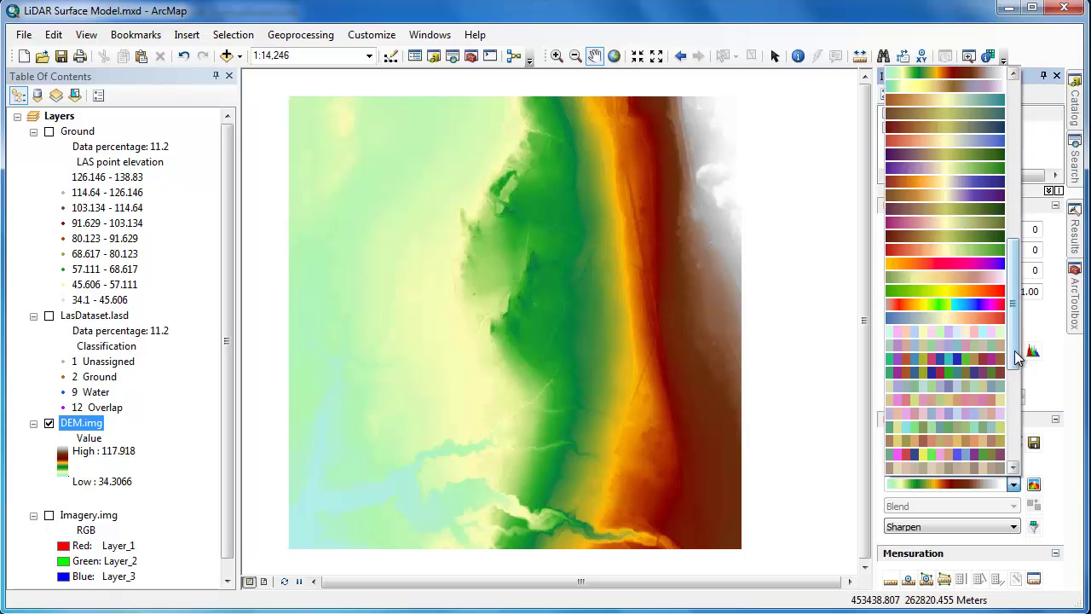
pyautogui.moveTo(1016, 354); pyautogui.dragTo(1012, 185)
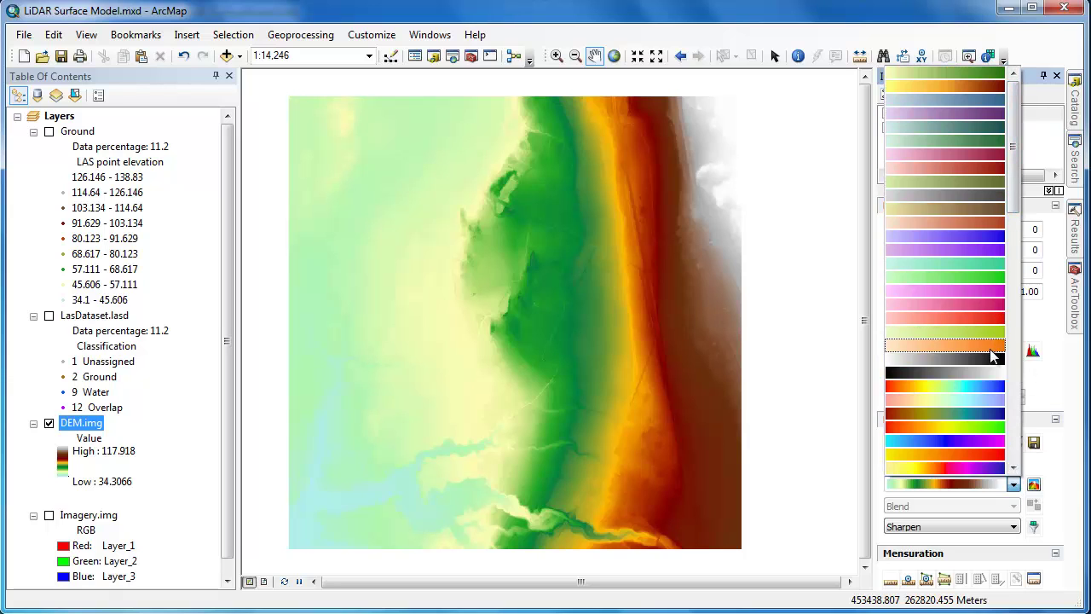
pyautogui.click(994, 362)
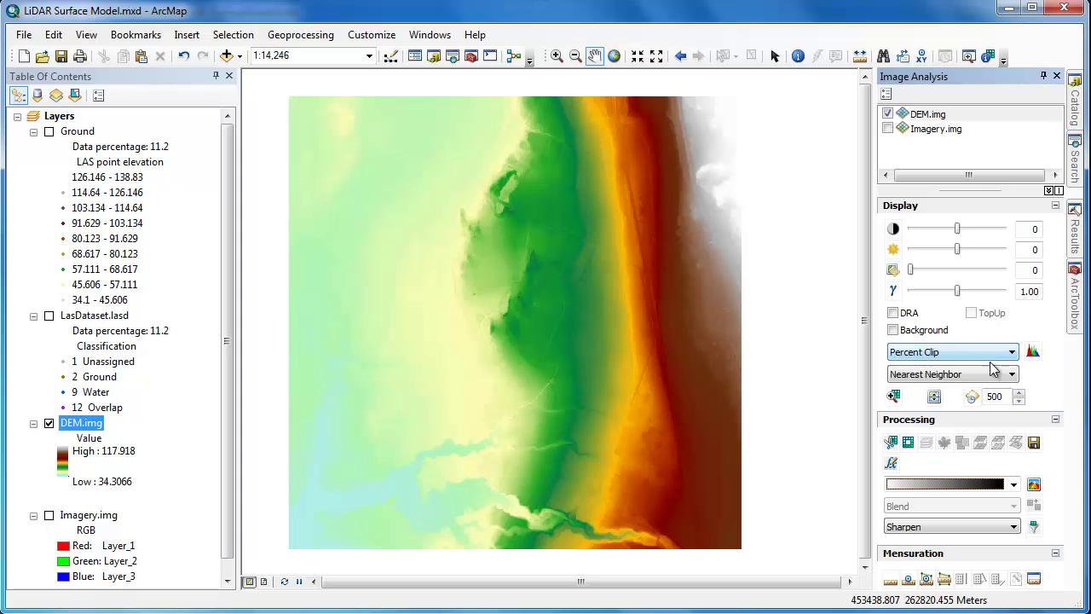
pyautogui.click(1032, 485)
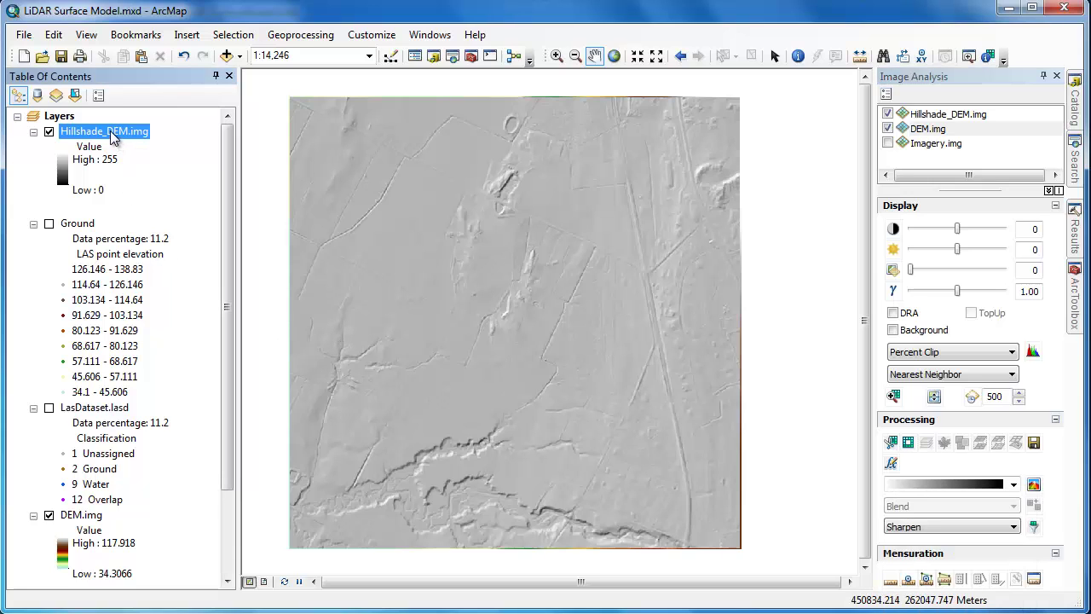
pyautogui.moveTo(110, 138); pyautogui.dragTo(133, 556)
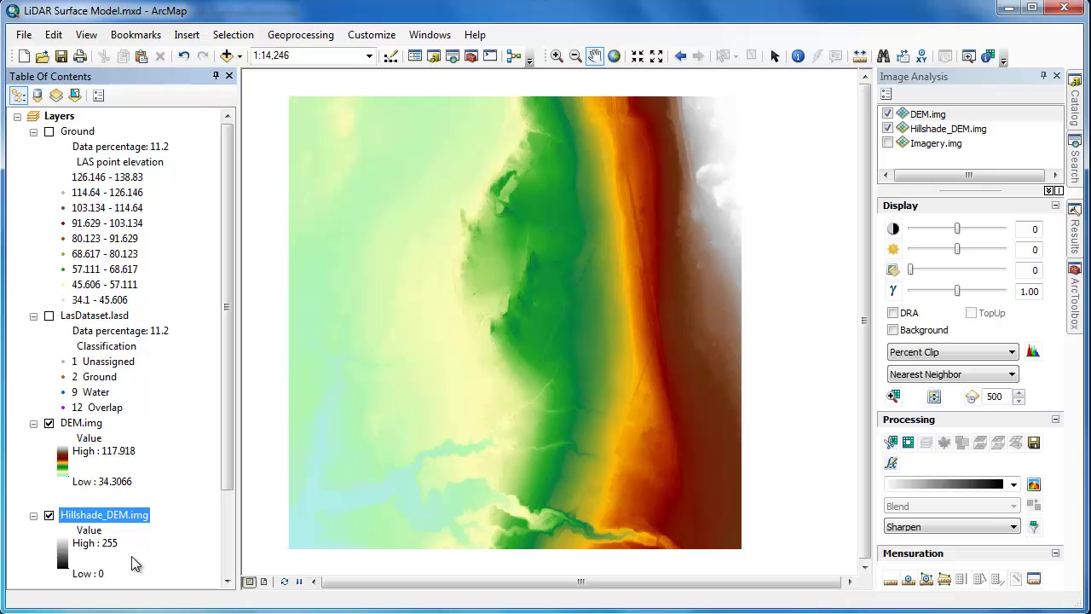
# Group DEM.img and its hillshade into a group layer named Bare Earth.
pyautogui.keyDown('ctrl'); pyautogui.click(87, 425); pyautogui.keyUp('ctrl')
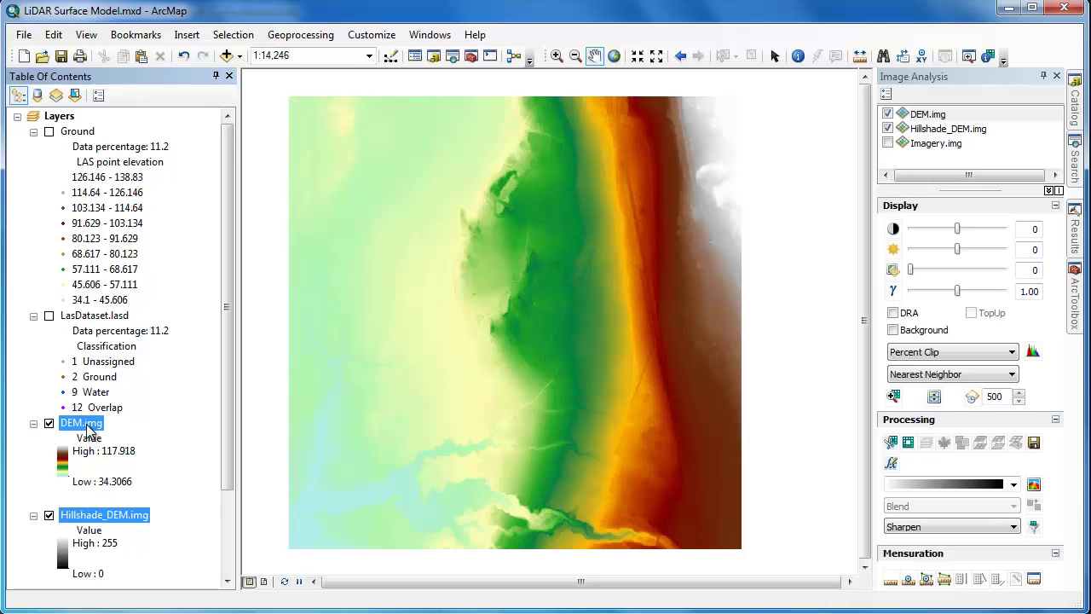
pyautogui.rightClick(87, 428)
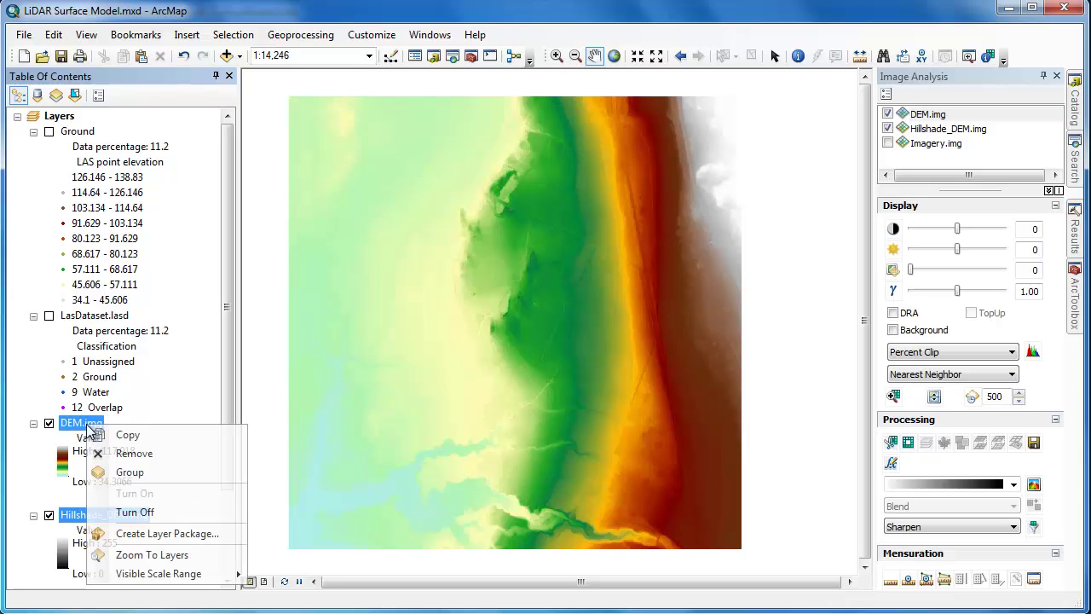
pyautogui.click(122, 475)
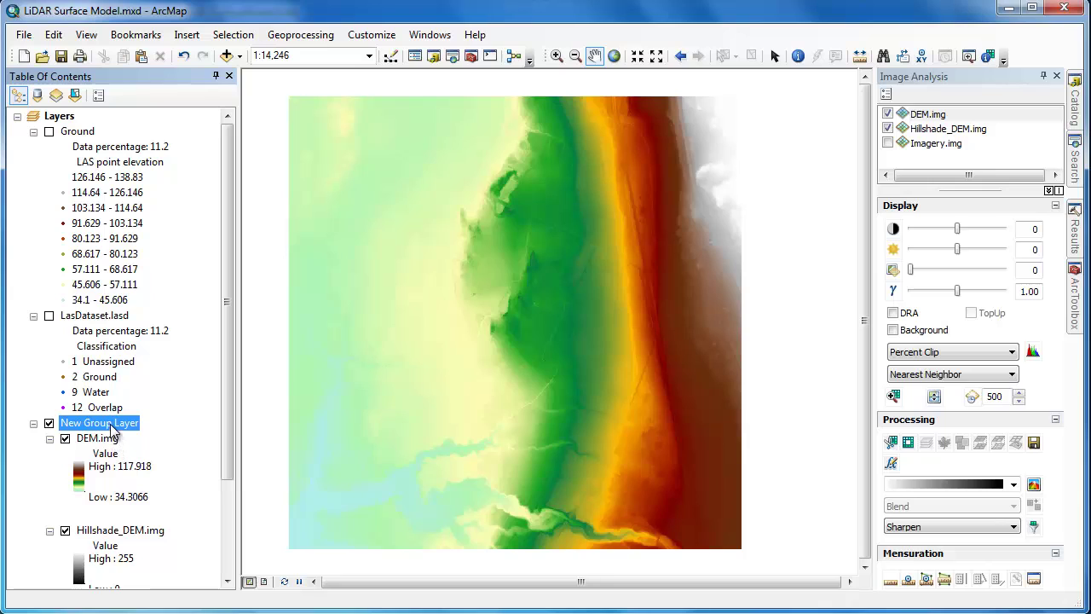
pyautogui.click(111, 426)
pyautogui.write('Bare Earth')
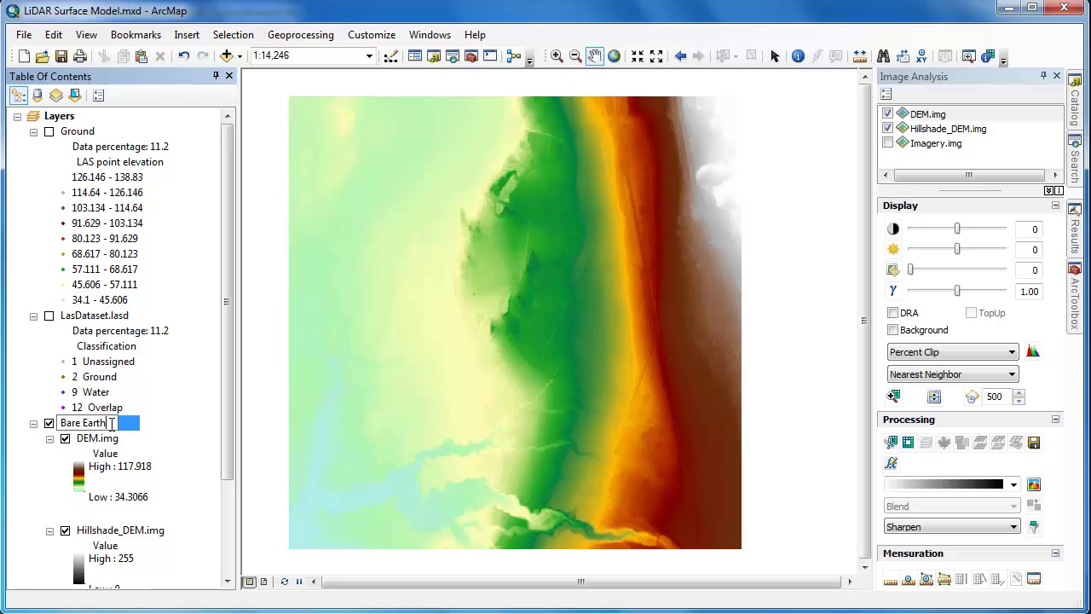
pyautogui.press('Return')
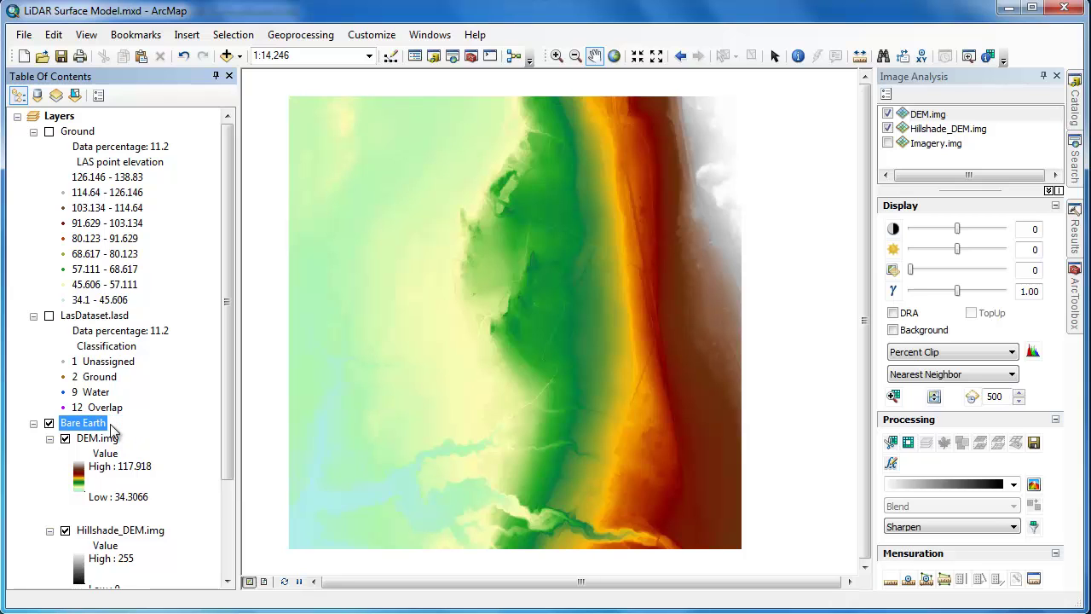
# Set DEM.img's display transparency to 35%.
pyautogui.doubleClick(102, 442)
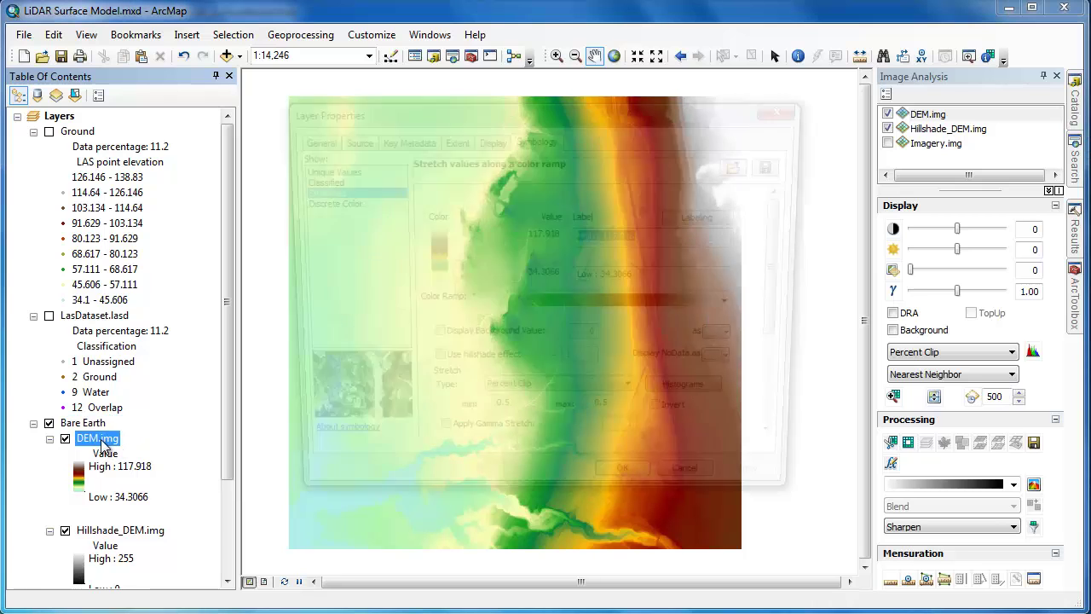
pyautogui.click(488, 142)
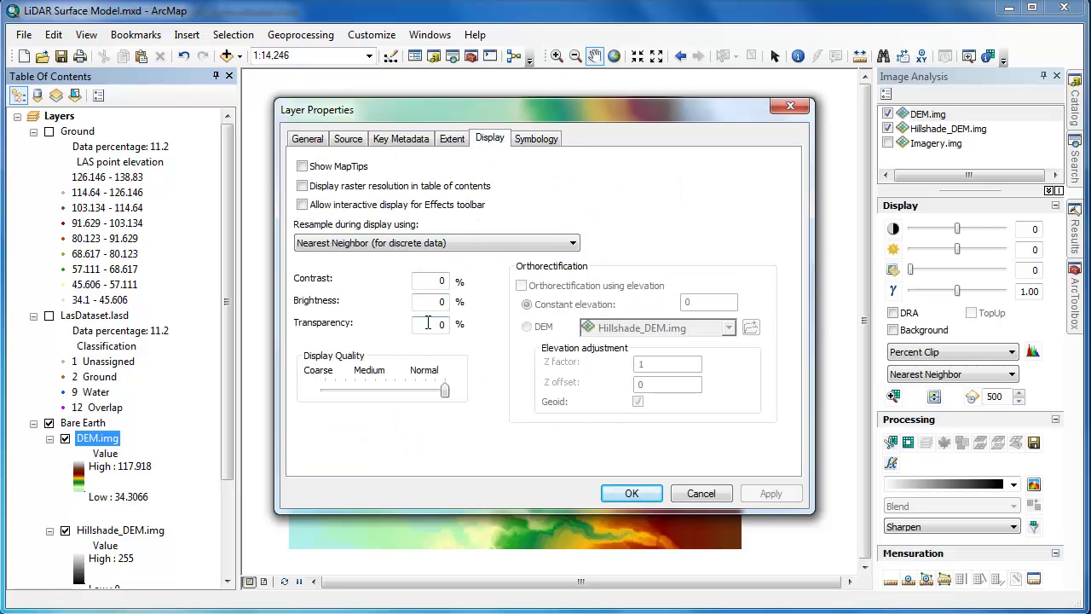
pyautogui.write('35')
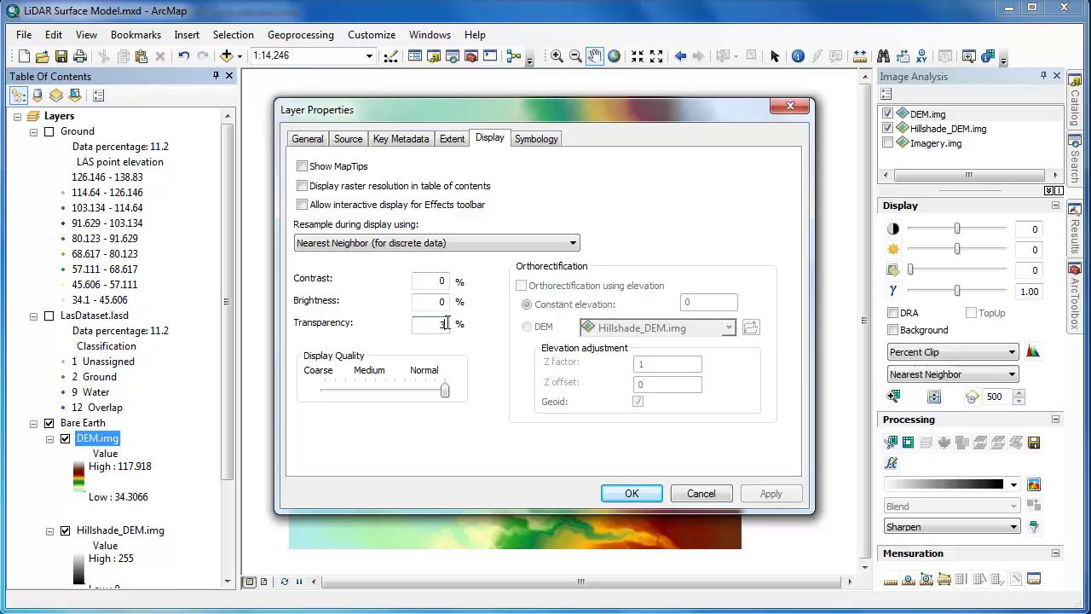
pyautogui.click(628, 493)
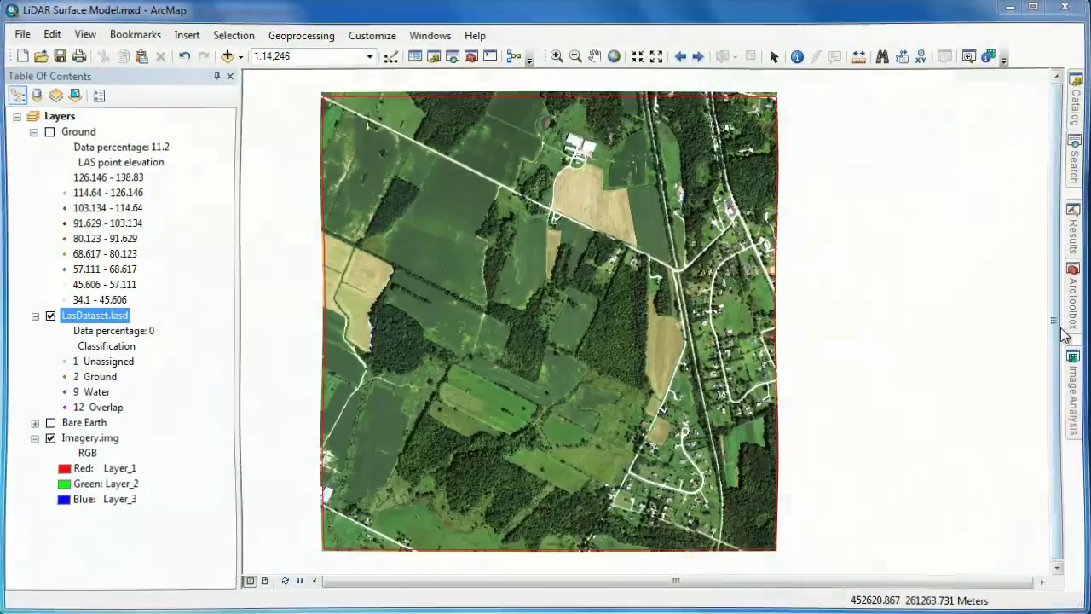
# Make a FirstReturn layer from LasDataset.lasd keeping only return value 1.
pyautogui.click(1072, 321)
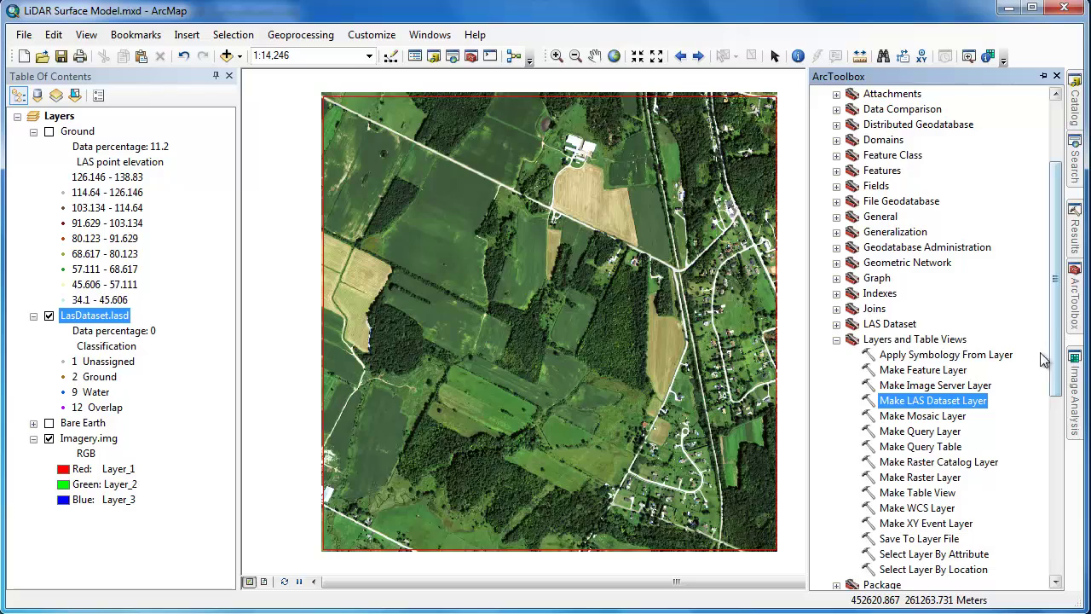
pyautogui.doubleClick(945, 406)
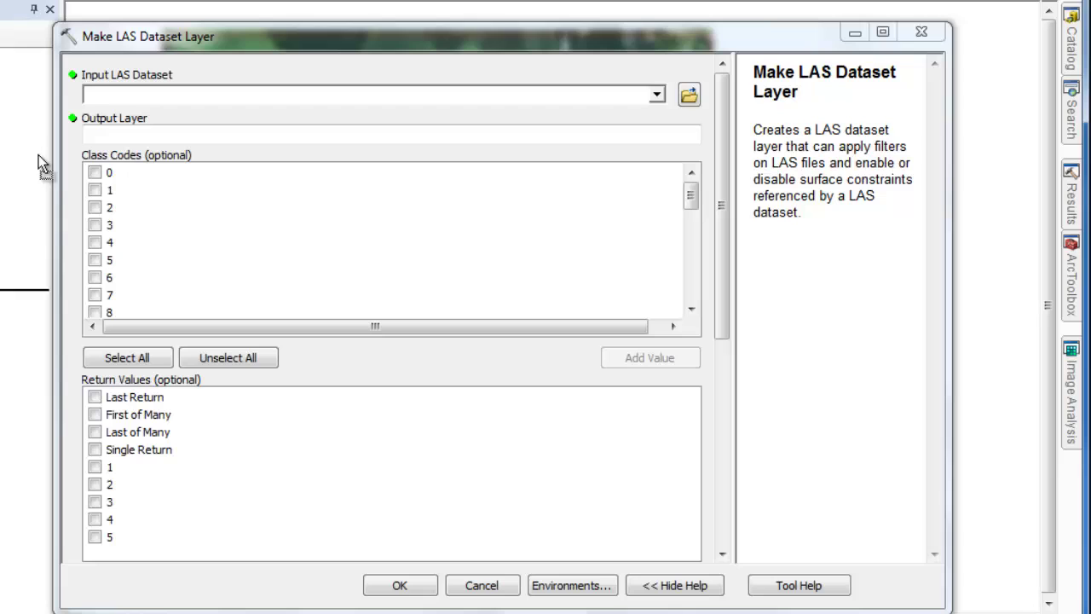
pyautogui.moveTo(39, 165); pyautogui.dragTo(118, 92)
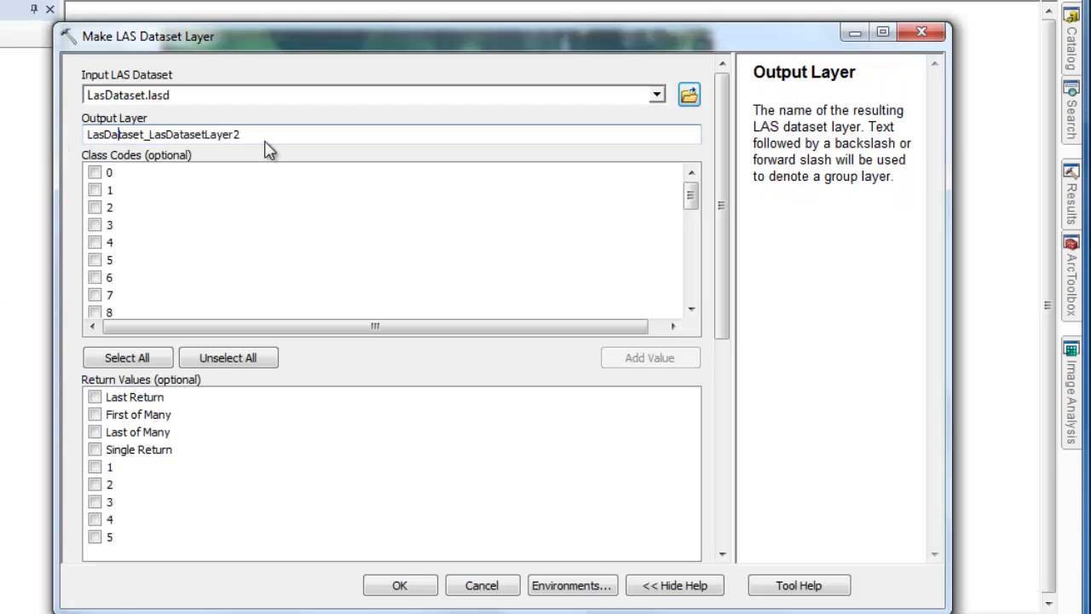
pyautogui.moveTo(268, 139); pyautogui.dragTo(35, 138)
pyautogui.write('FirstReturn')
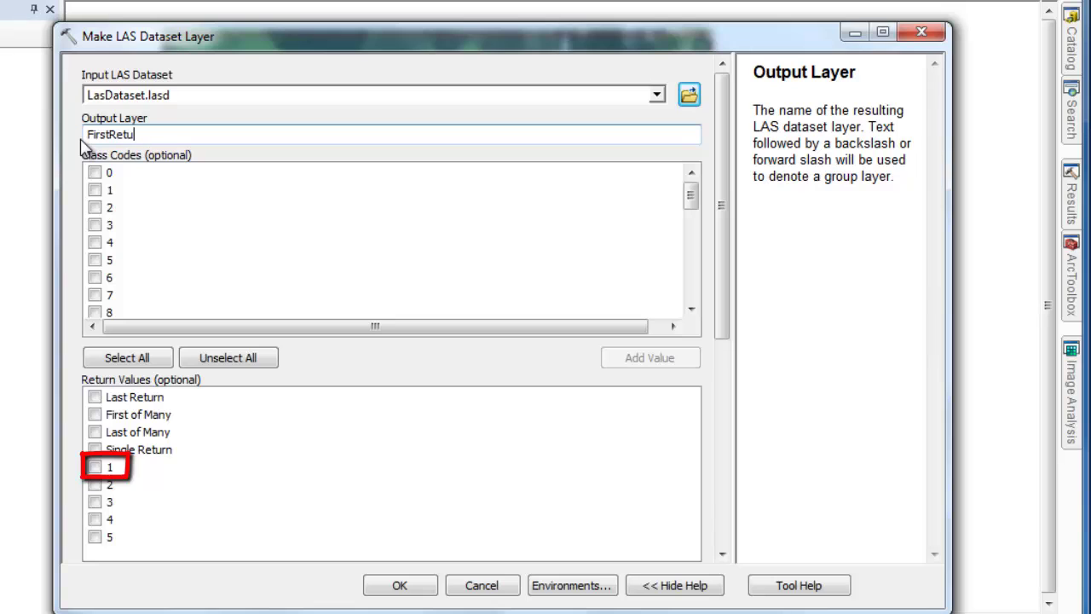
pyautogui.click(95, 467)
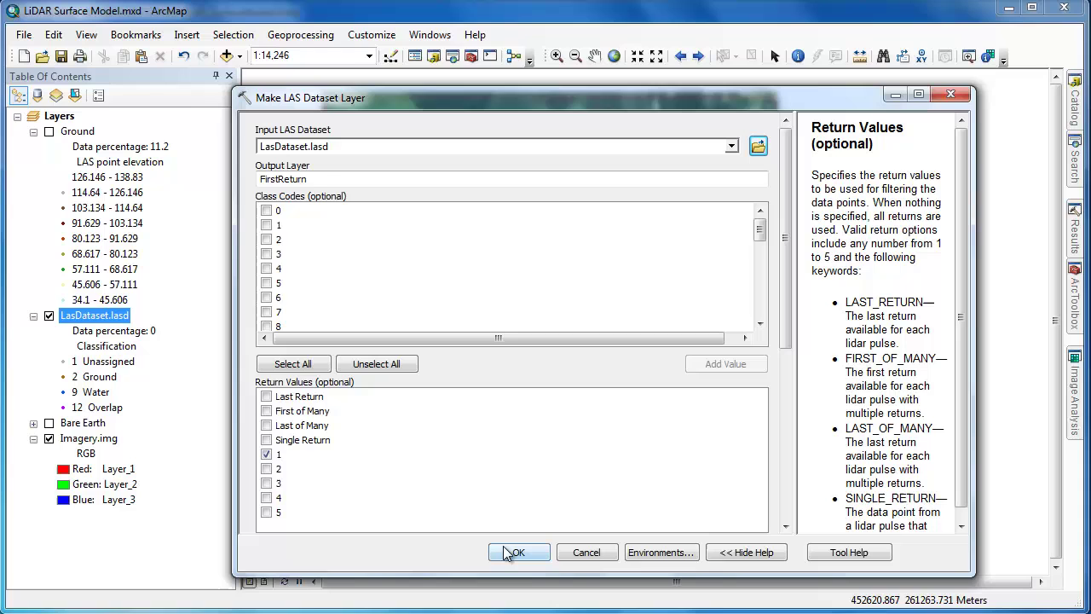
pyautogui.click(514, 553)
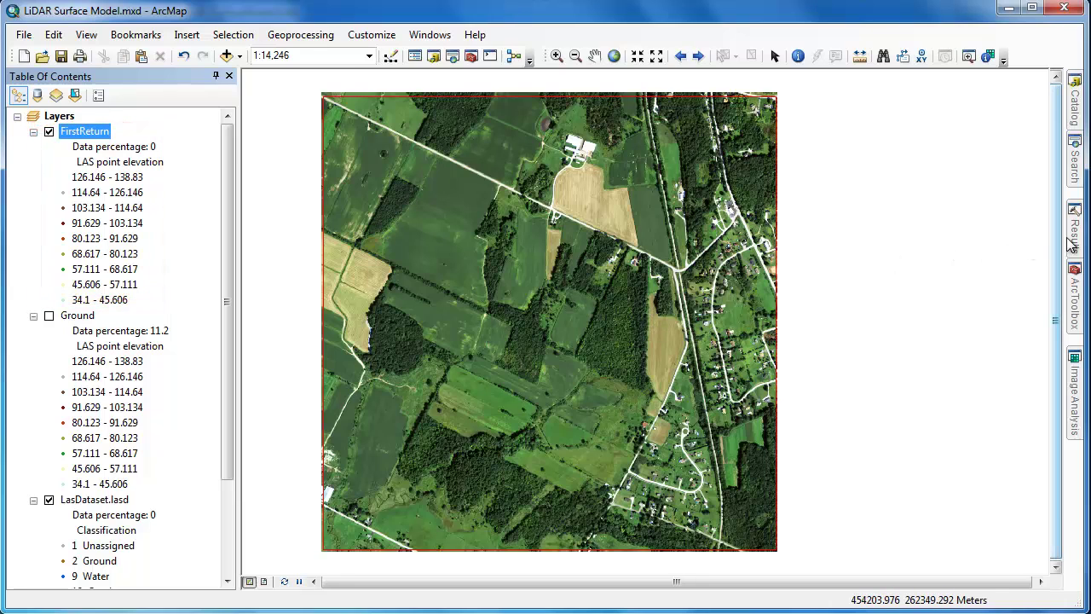
# Reopen the earlier LAS Dataset to Raster run with FirstReturn as input and output renamed DSM.img.
pyautogui.moveTo(1075, 245)
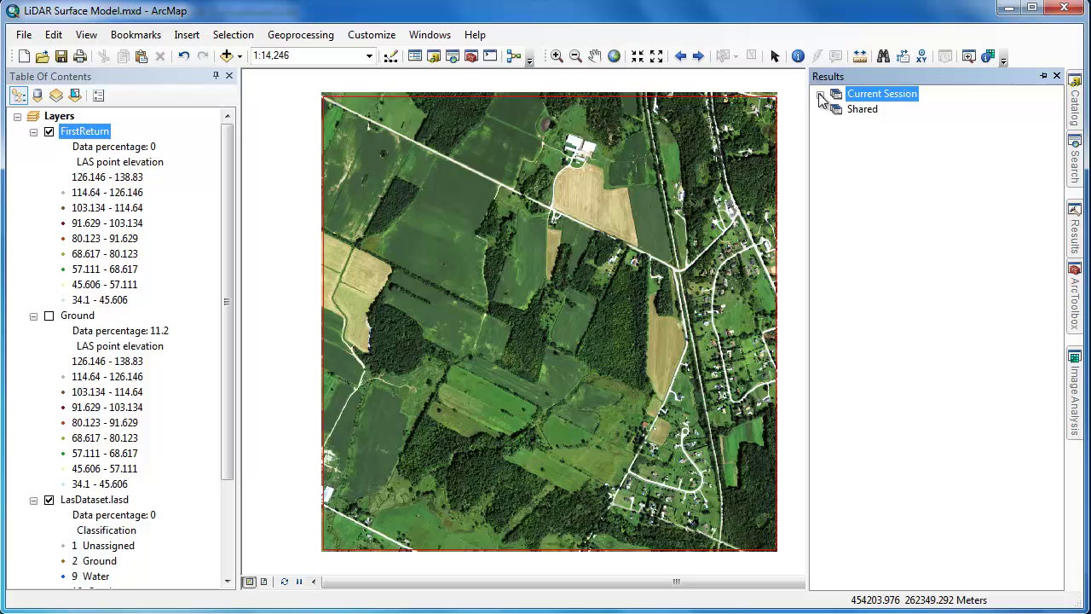
pyautogui.click(820, 95)
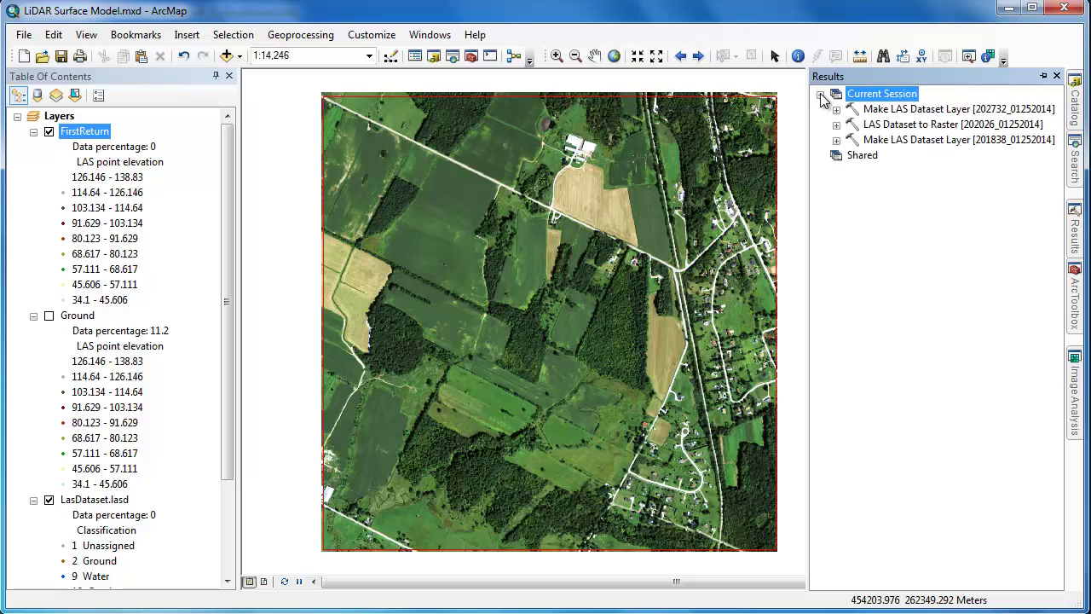
pyautogui.click(883, 128)
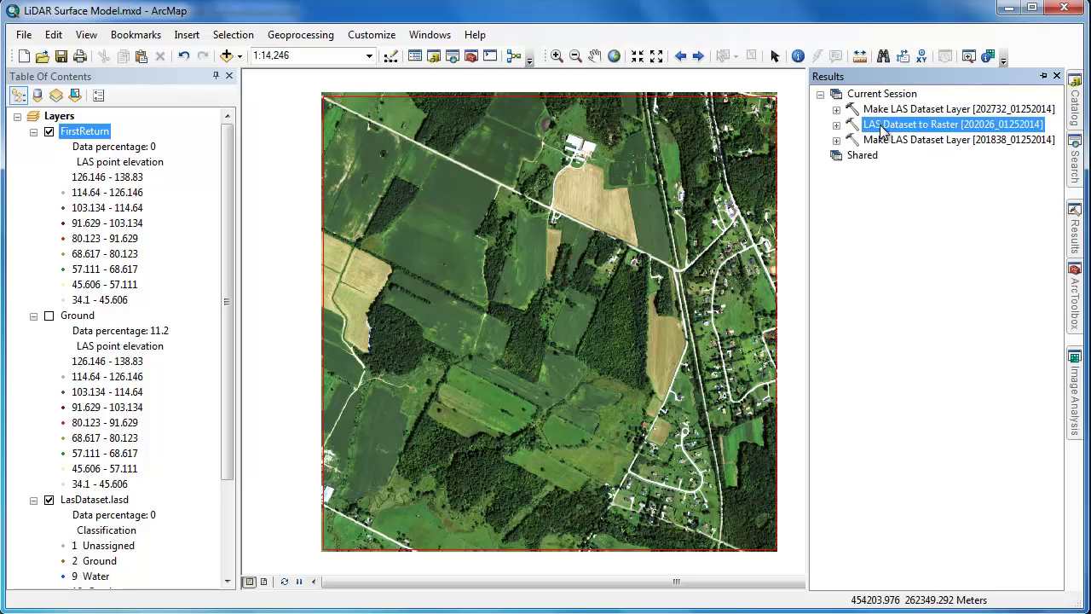
pyautogui.doubleClick(883, 127)
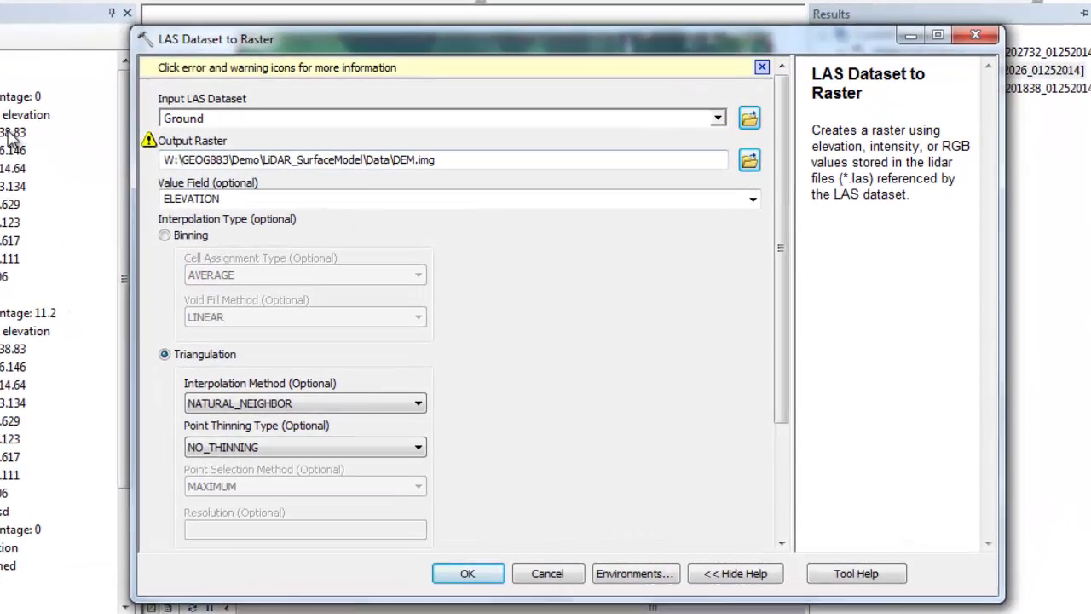
pyautogui.moveTo(9, 134); pyautogui.dragTo(196, 128)
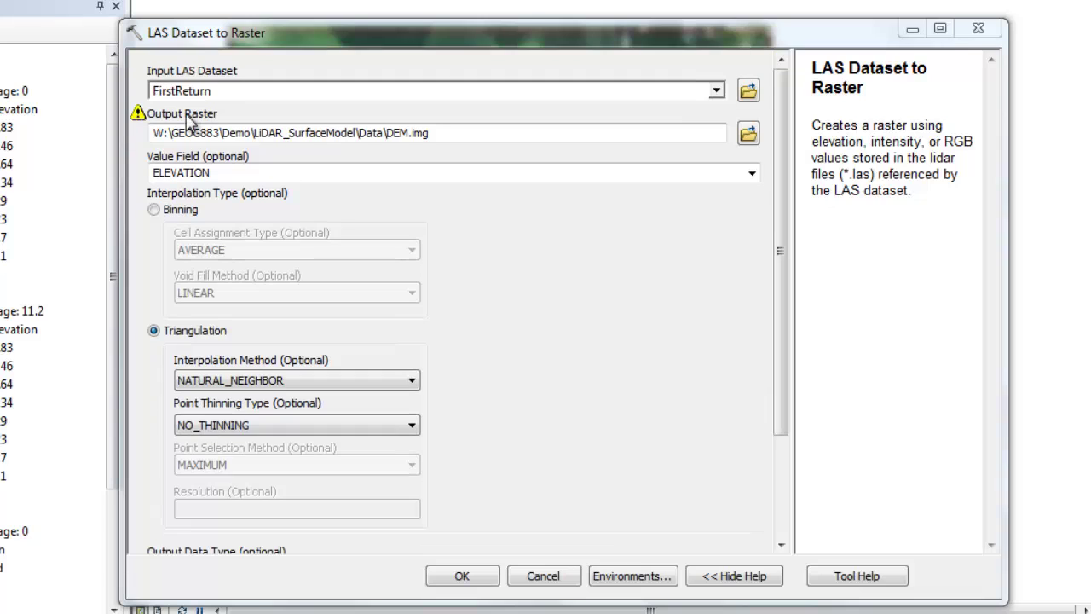
pyautogui.click(403, 137)
pyautogui.press('BackSpace')
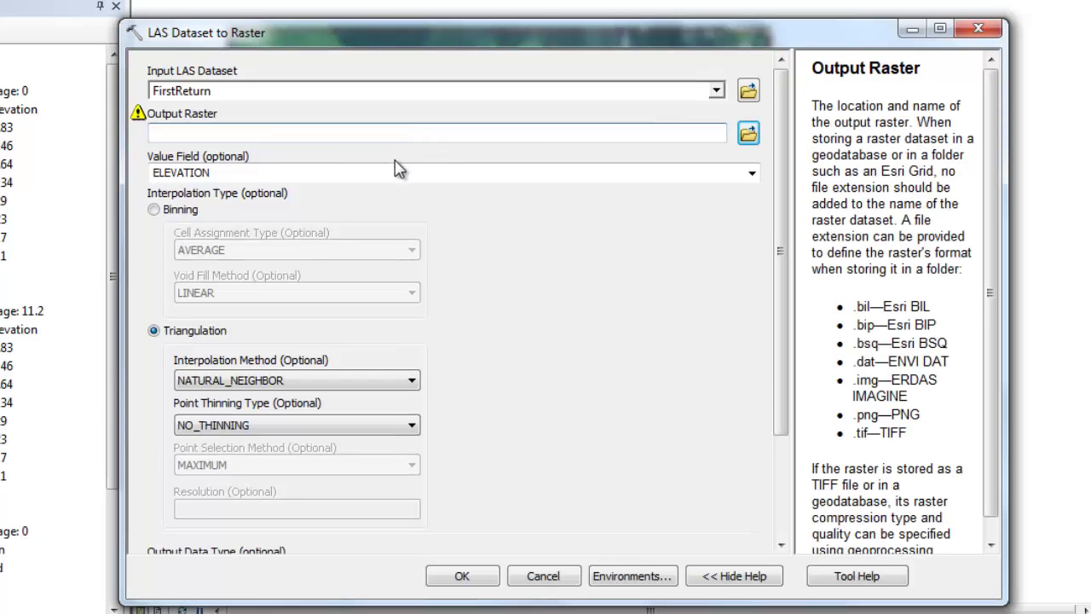
pyautogui.write('SurfaceModel\\Data\\DSM.img')
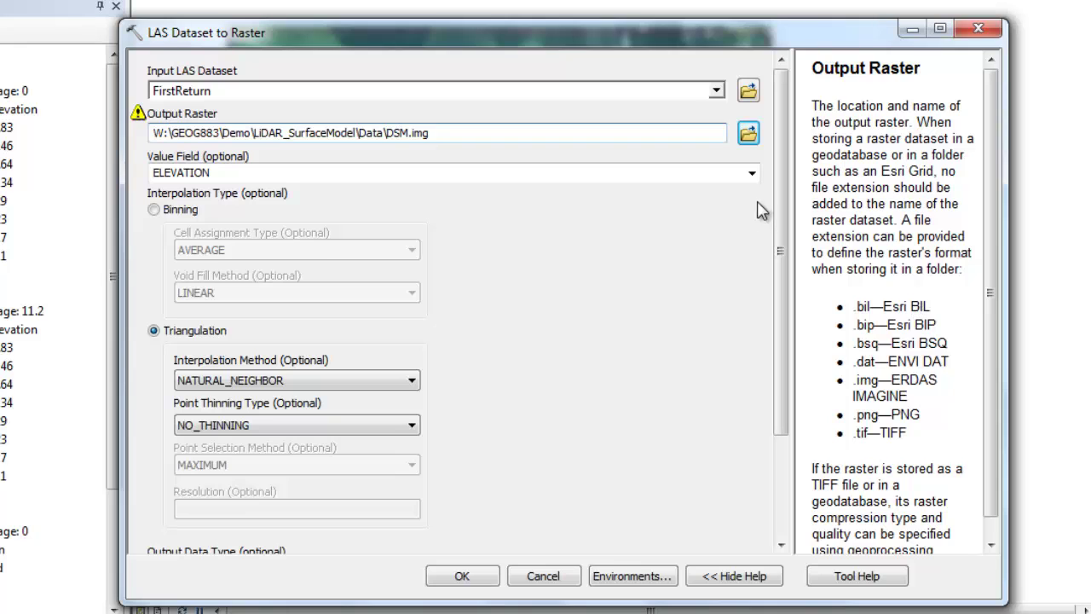
pyautogui.moveTo(776, 195); pyautogui.dragTo(772, 332)
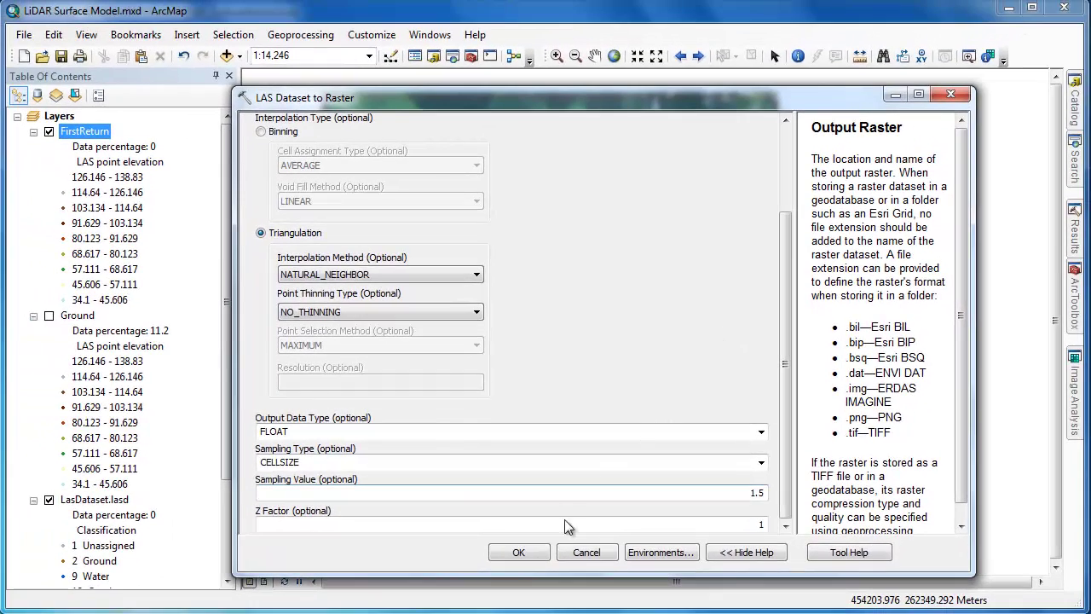
# Create DSM.img and colour it with the green-yellow-brown-purple ramp.
pyautogui.click(537, 556)
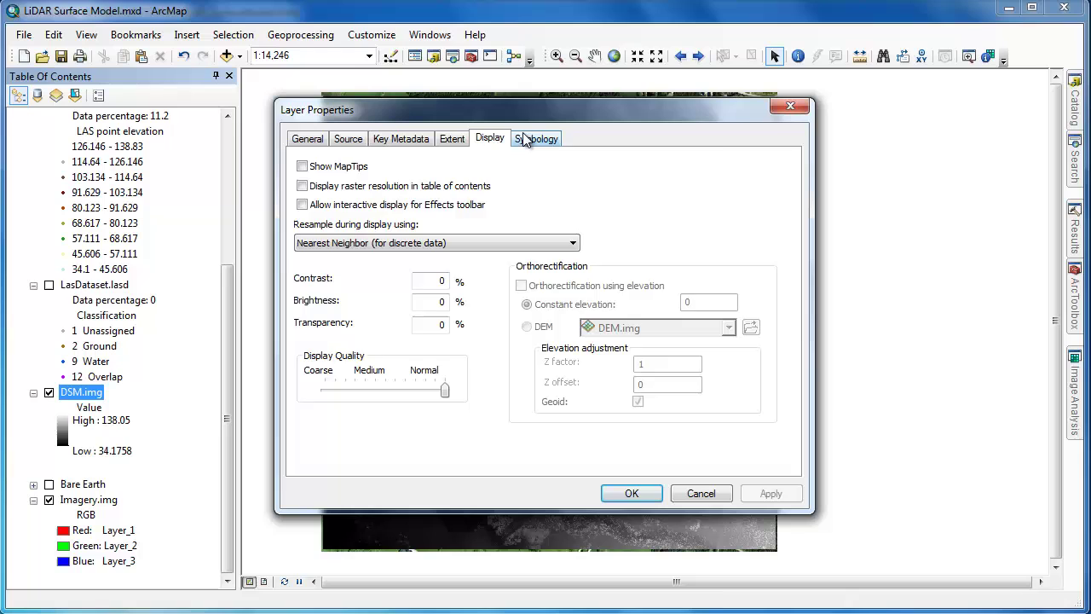
pyautogui.click(529, 138)
pyautogui.click(740, 306)
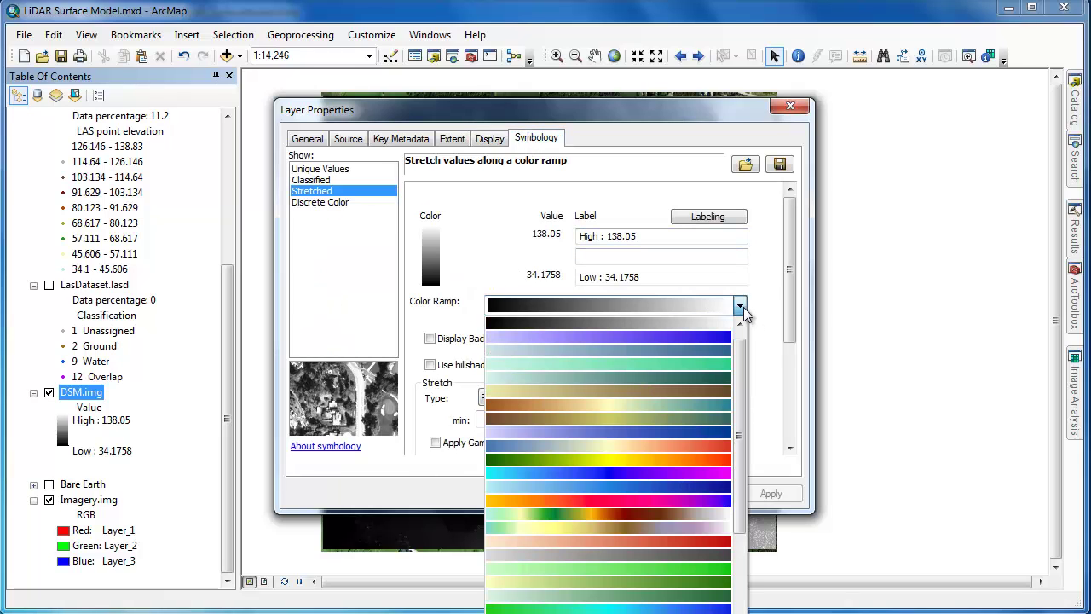
pyautogui.click(715, 524)
pyautogui.click(644, 499)
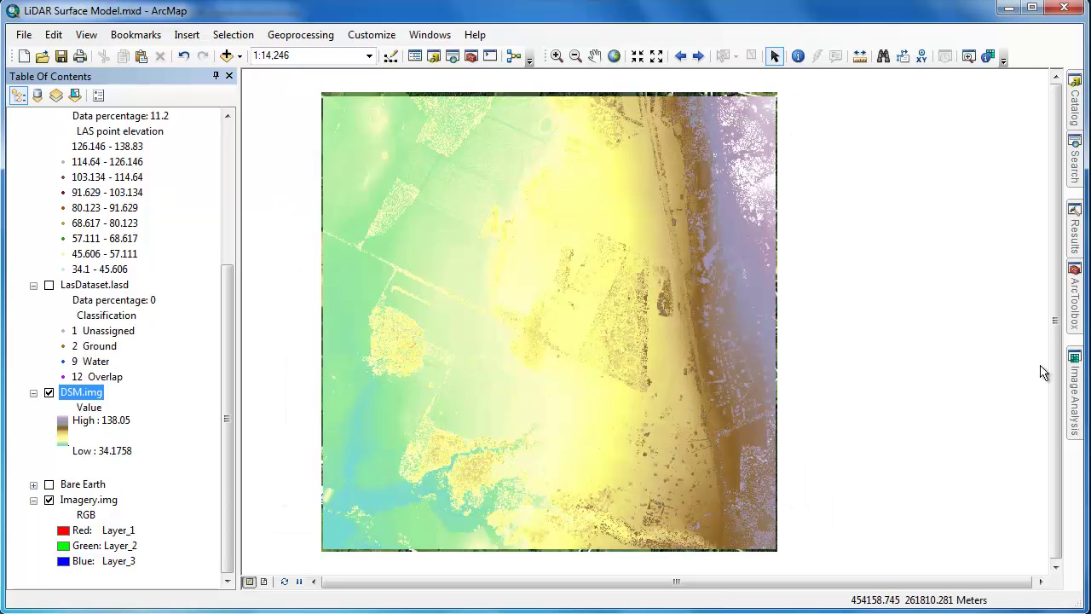
# Make a black-to-white hillshade of DSM.img and place Hillshade_DSM.img beneath DSM.img.
pyautogui.moveTo(1075, 371)
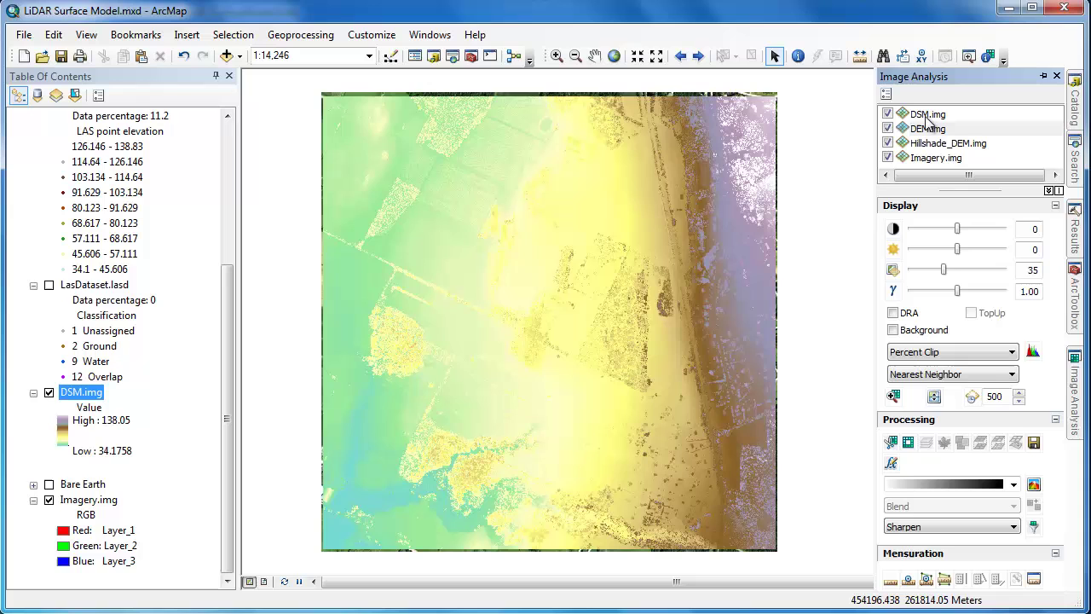
pyautogui.click(925, 117)
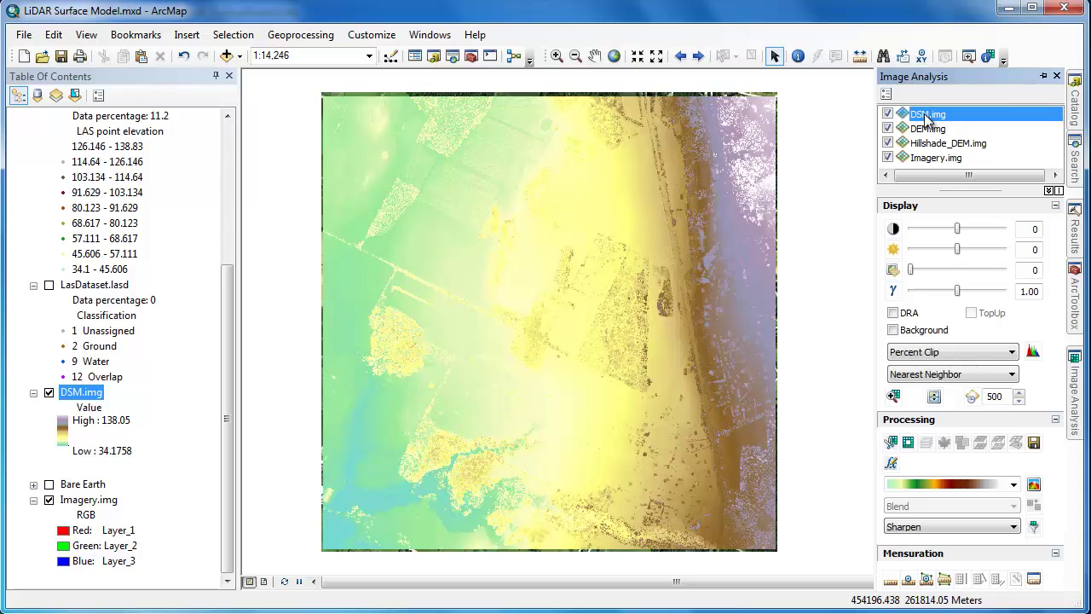
pyautogui.click(1013, 484)
pyautogui.scroll(3, 981, 222)
pyautogui.click(981, 221)
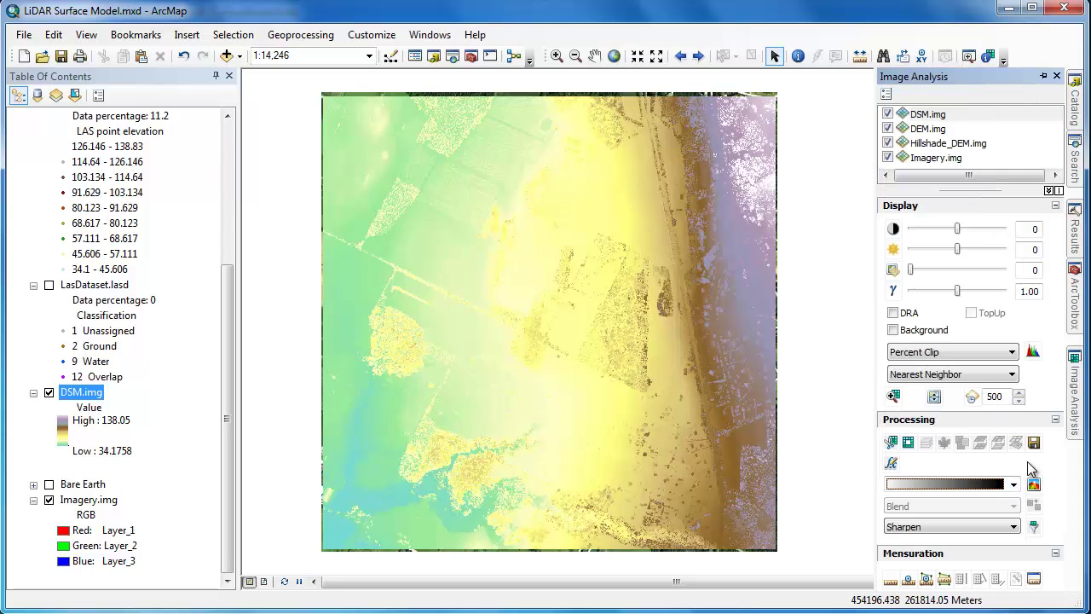
pyautogui.click(1034, 484)
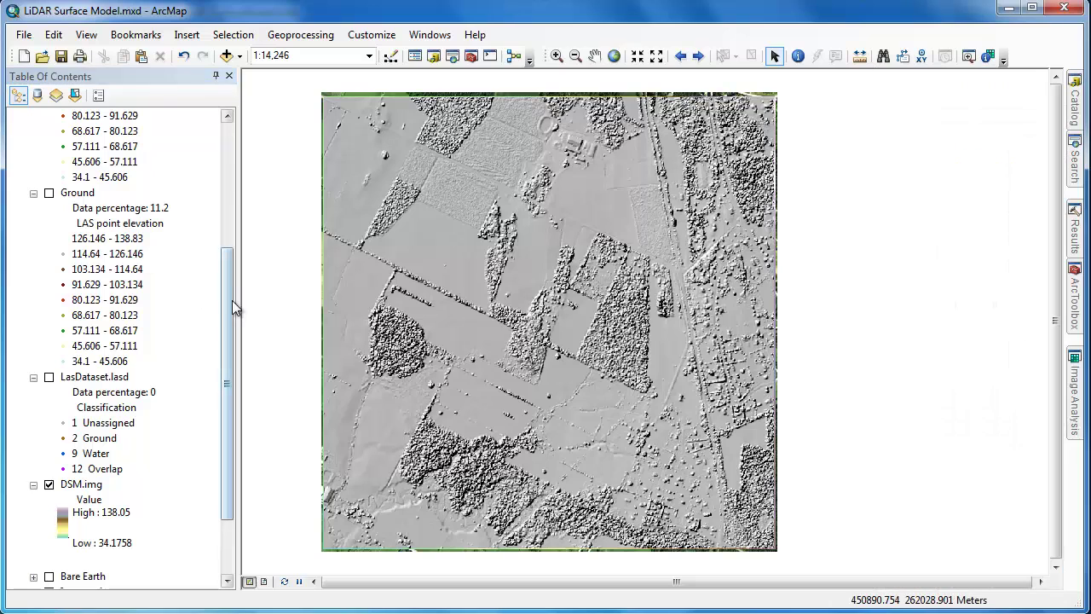
pyautogui.moveTo(226, 302); pyautogui.dragTo(216, 181)
pyautogui.moveTo(104, 115); pyautogui.dragTo(115, 504)
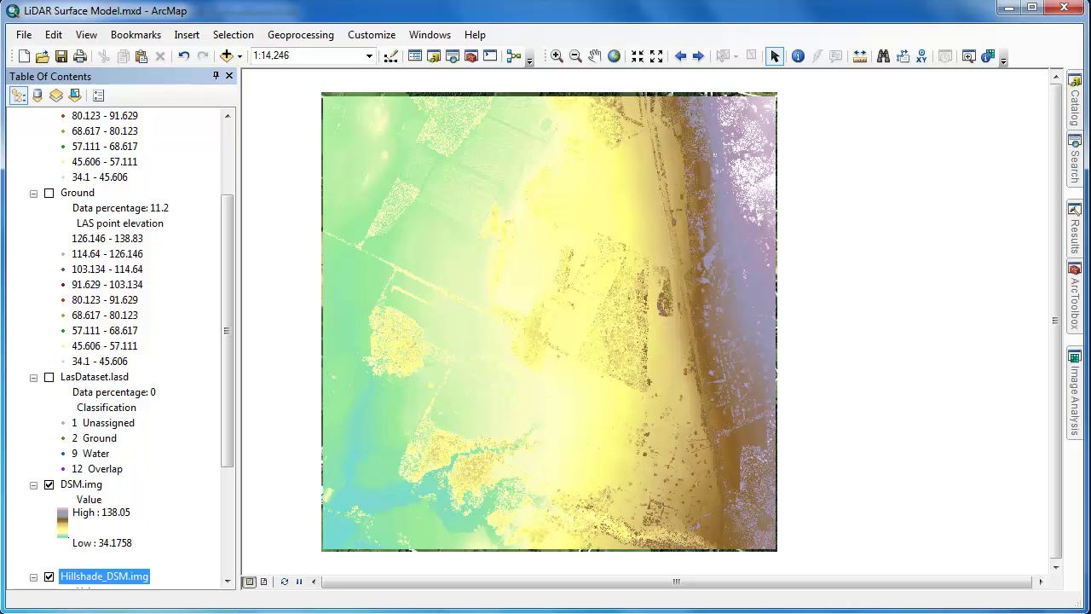
# Group DSM.img with Hillshade_DSM.img and name the new group layer 'First Returns'.
pyautogui.moveTo(226, 462); pyautogui.dragTo(226, 523)
pyautogui.keyDown('ctrl'); pyautogui.click(87, 380); pyautogui.keyUp('ctrl')
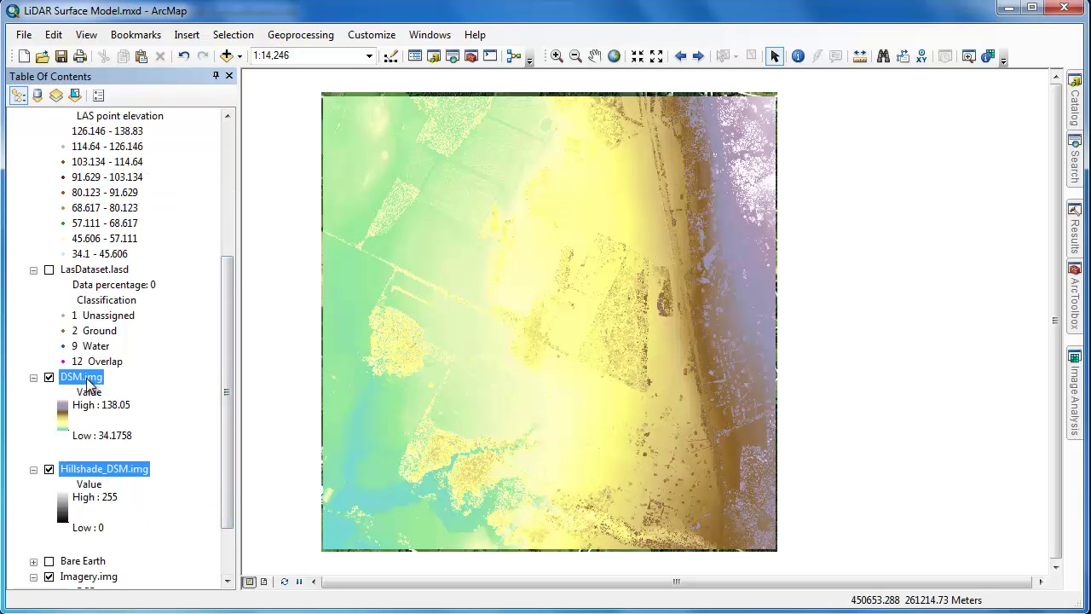
pyautogui.rightClick(88, 384)
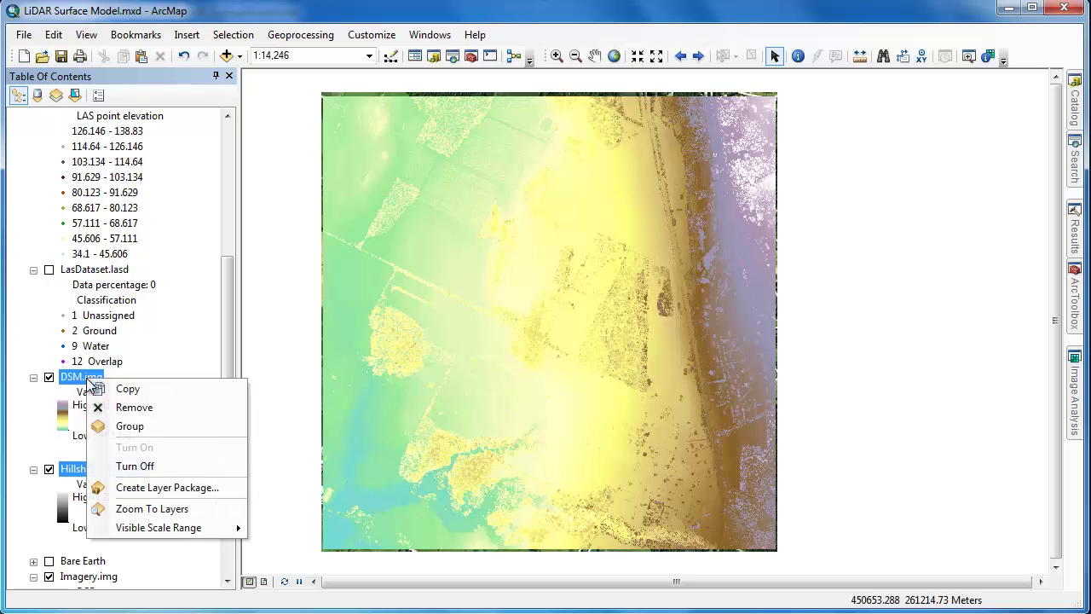
pyautogui.click(117, 425)
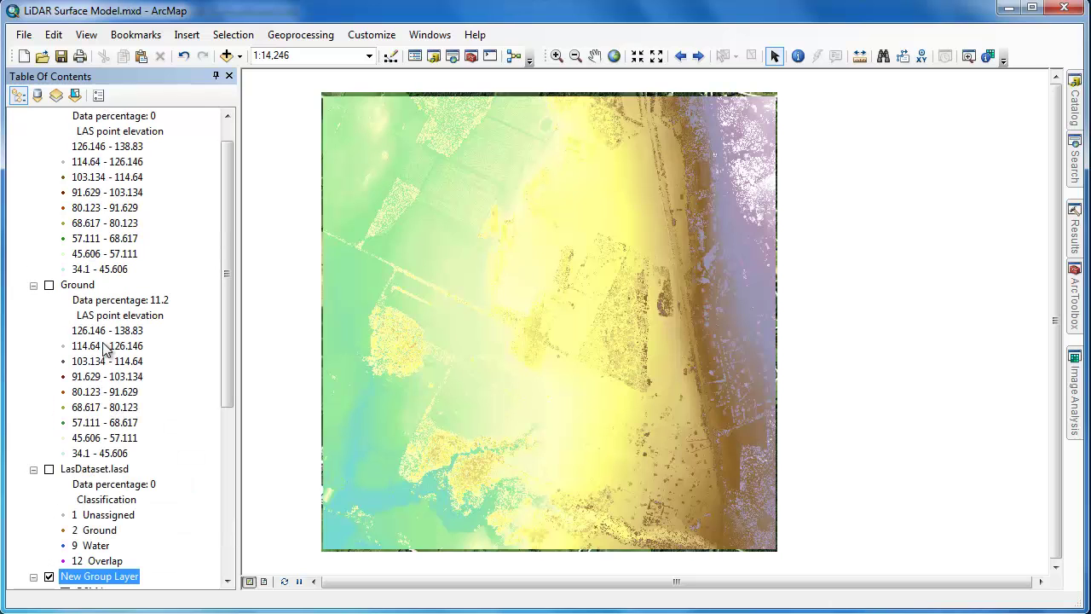
pyautogui.click(100, 577)
pyautogui.write('First Returns')
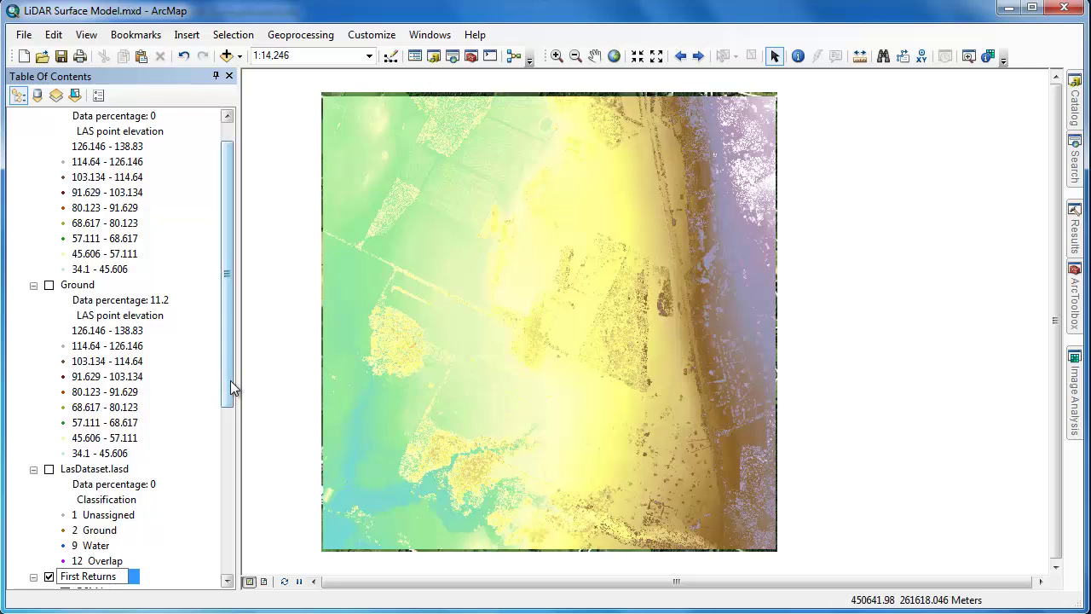
pyautogui.moveTo(230, 380); pyautogui.dragTo(224, 512)
# Set DSM.img's display transparency to 30% in its Layer Properties.
pyautogui.doubleClick(101, 362)
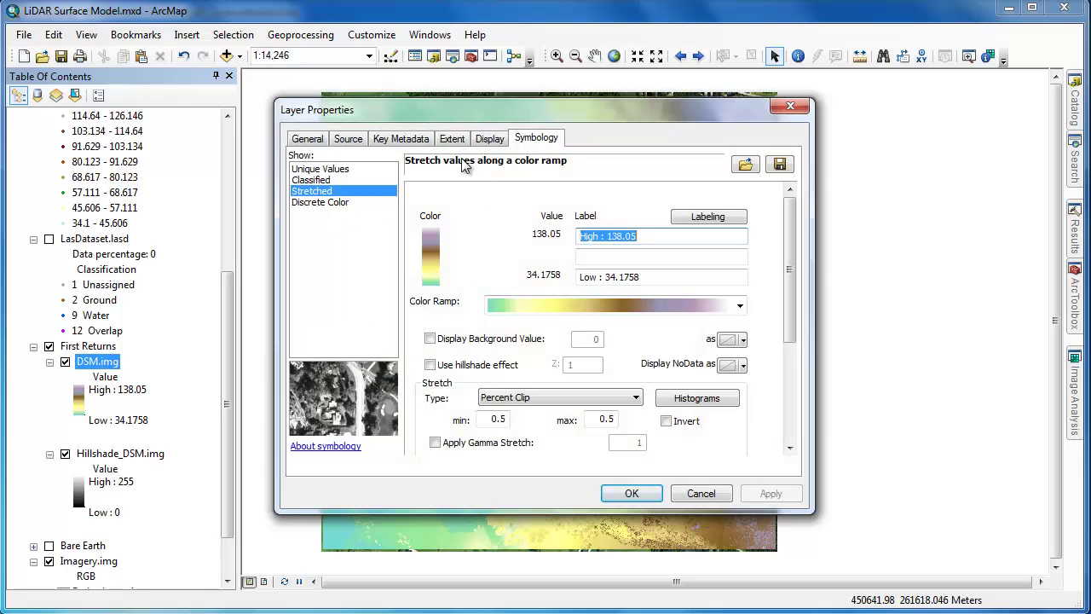
pyautogui.click(484, 141)
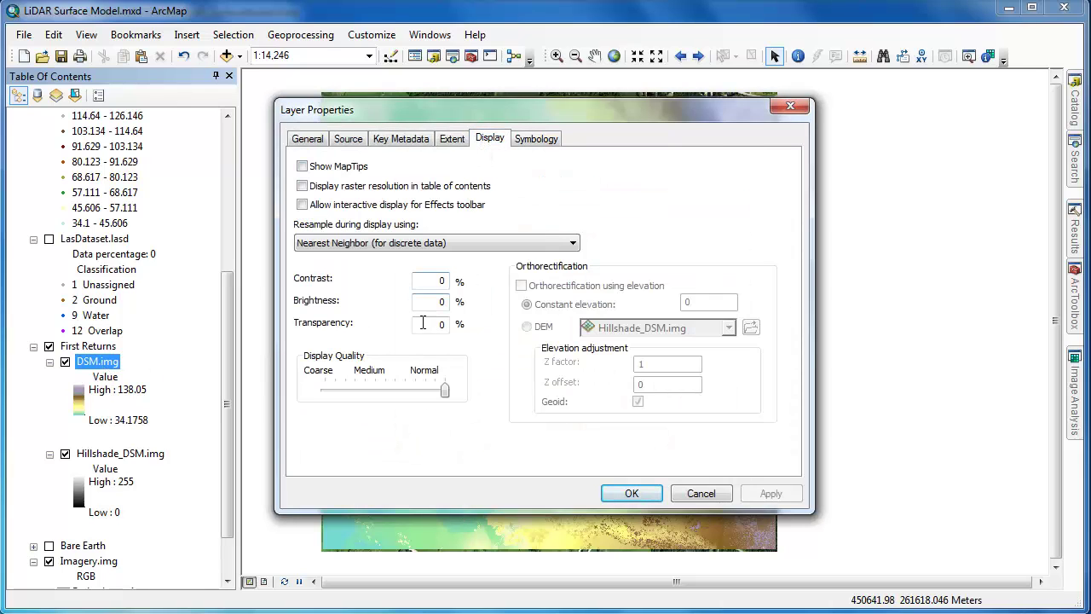
pyautogui.doubleClick(439, 325)
pyautogui.write('30')
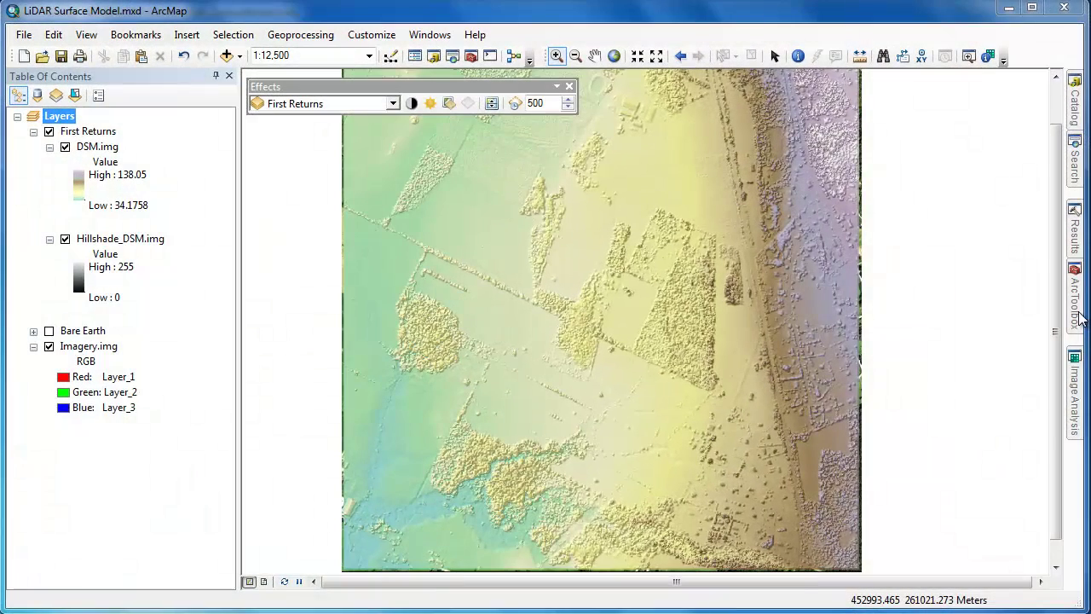
# Build the Raster Calculator expression "First Returns\DSM.img" - "Bare Earth\DEM.img".
pyautogui.moveTo(1074, 321)
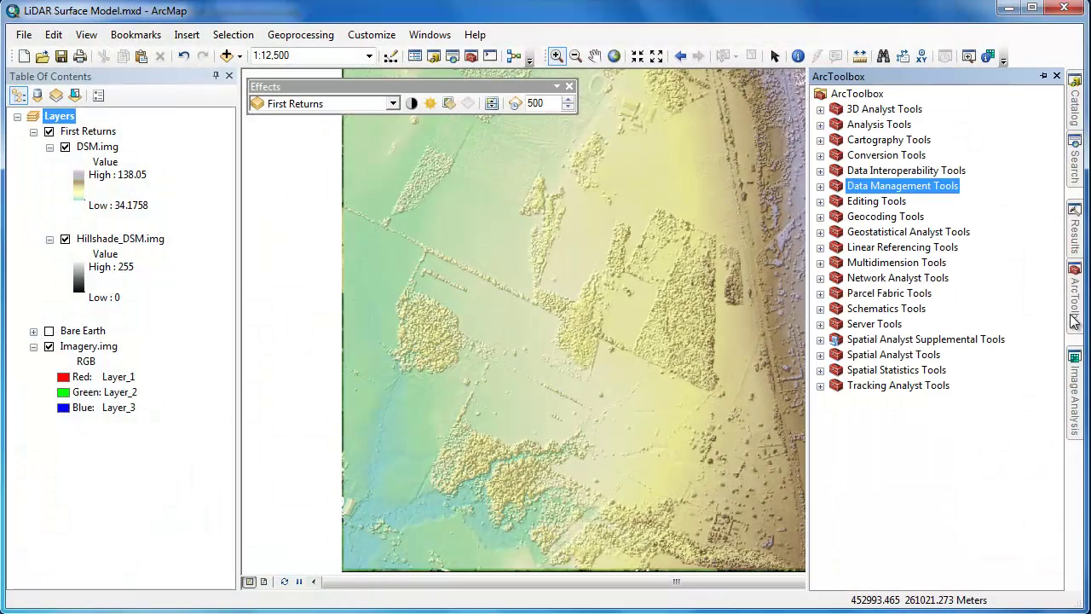
pyautogui.click(820, 355)
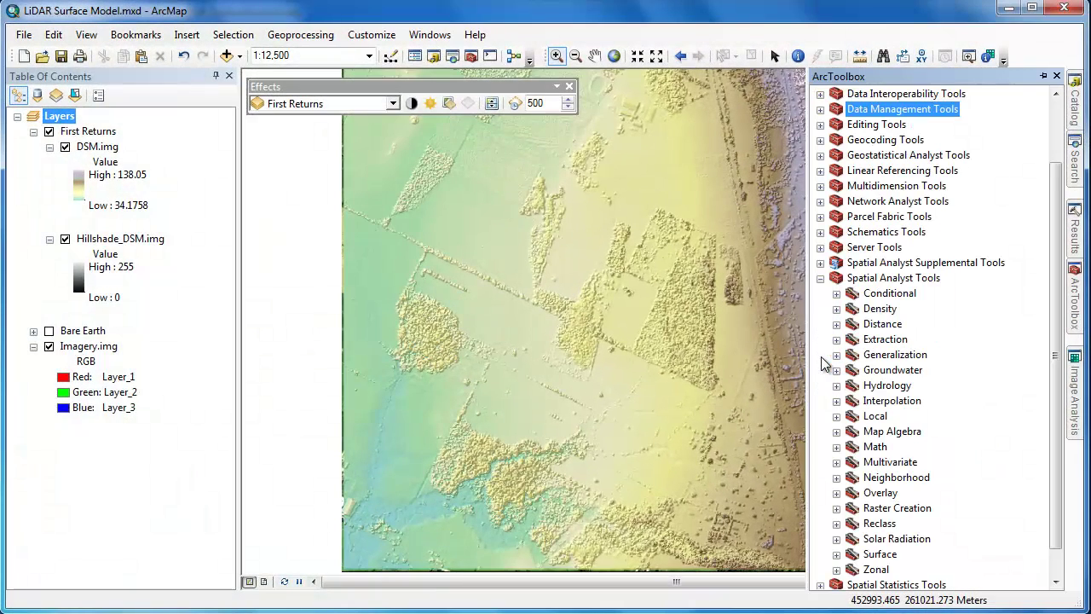
pyautogui.click(836, 431)
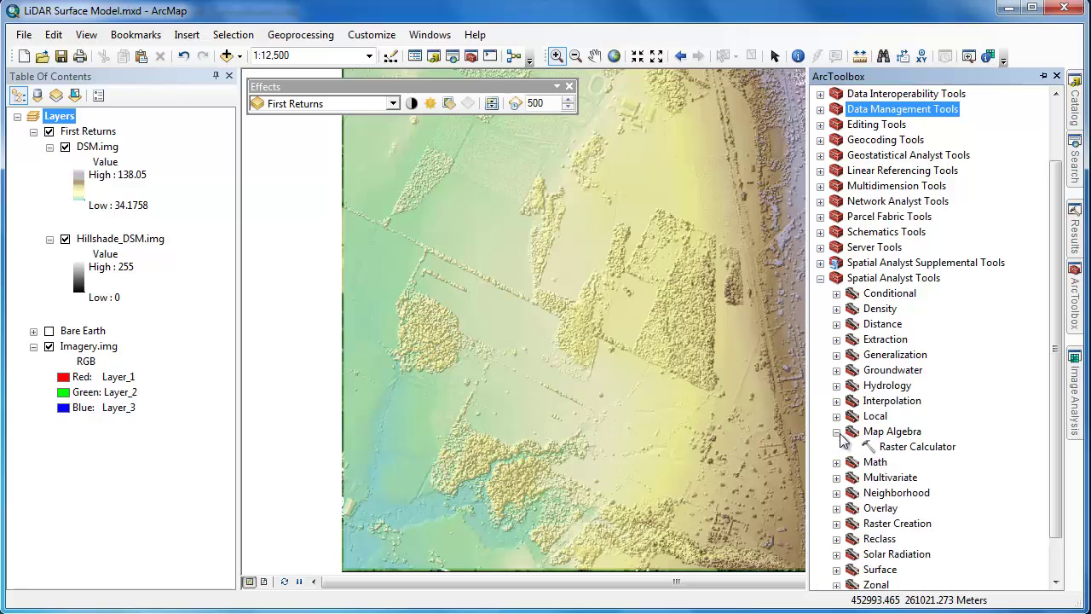
pyautogui.doubleClick(888, 452)
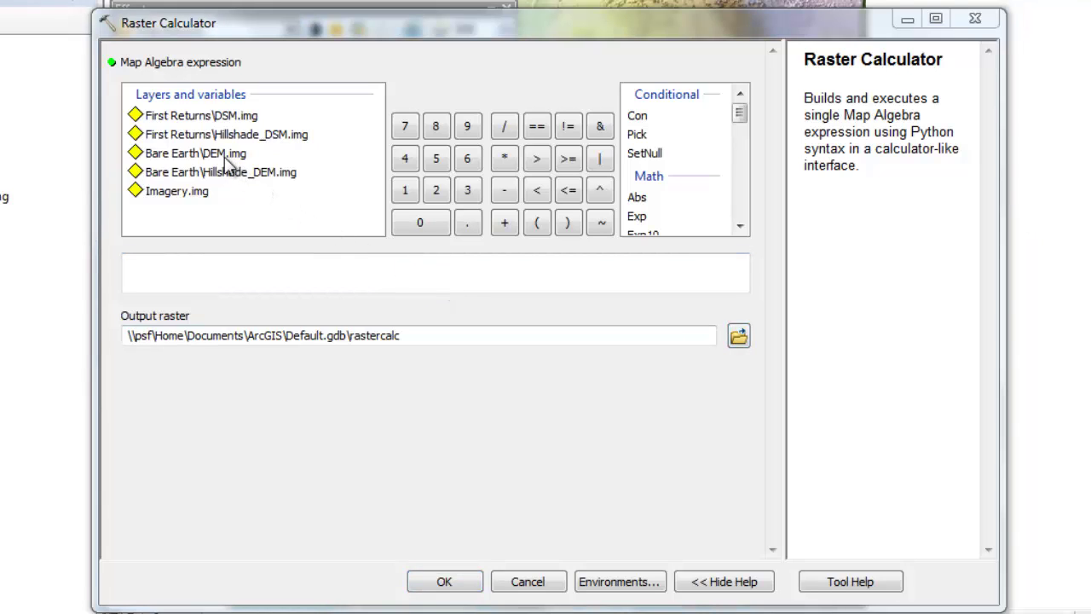
pyautogui.doubleClick(218, 117)
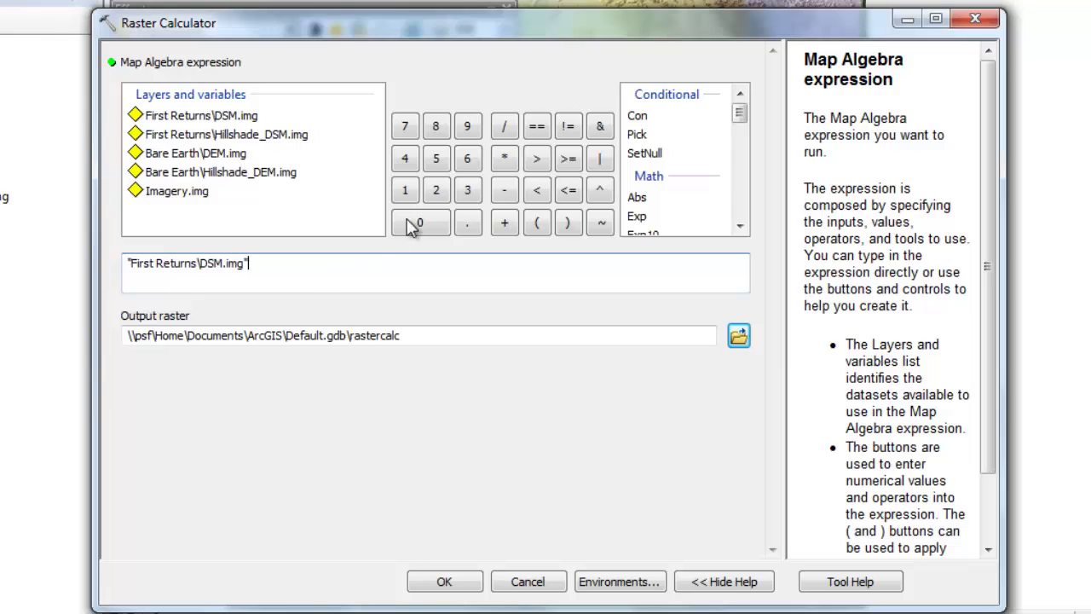
pyautogui.click(503, 189)
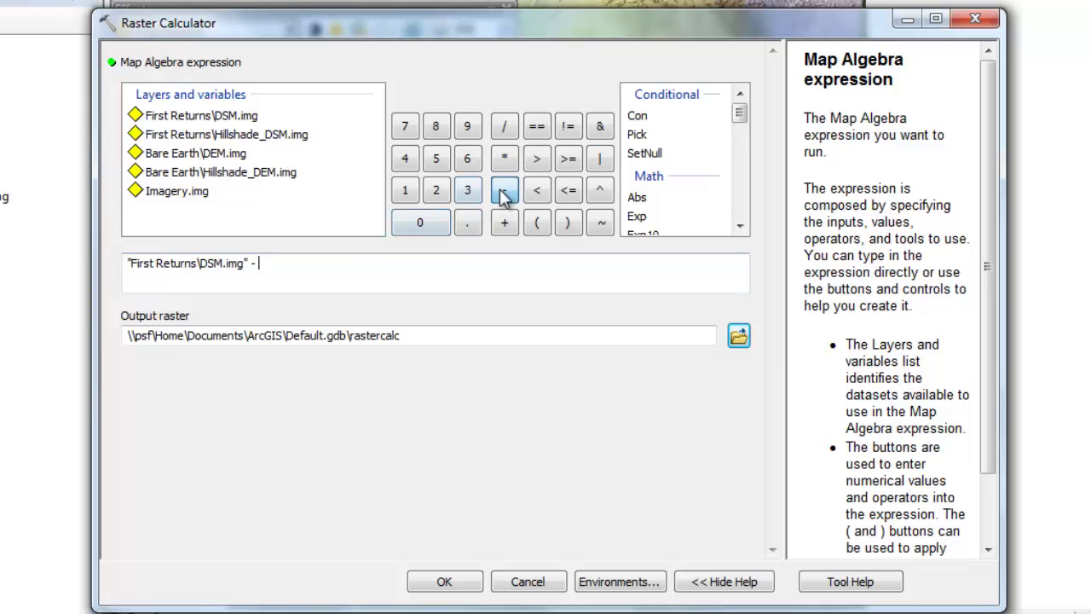
pyautogui.click(236, 154)
pyautogui.doubleClick(236, 154)
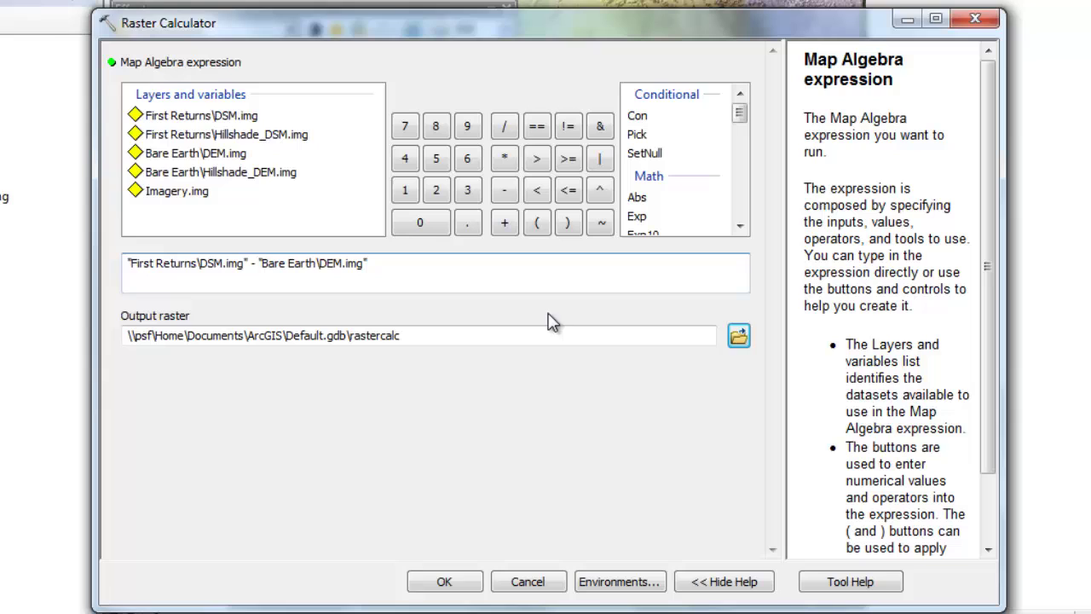
# Save the output as nDSM.img in the Data folder and run the calculation.
pyautogui.click(738, 339)
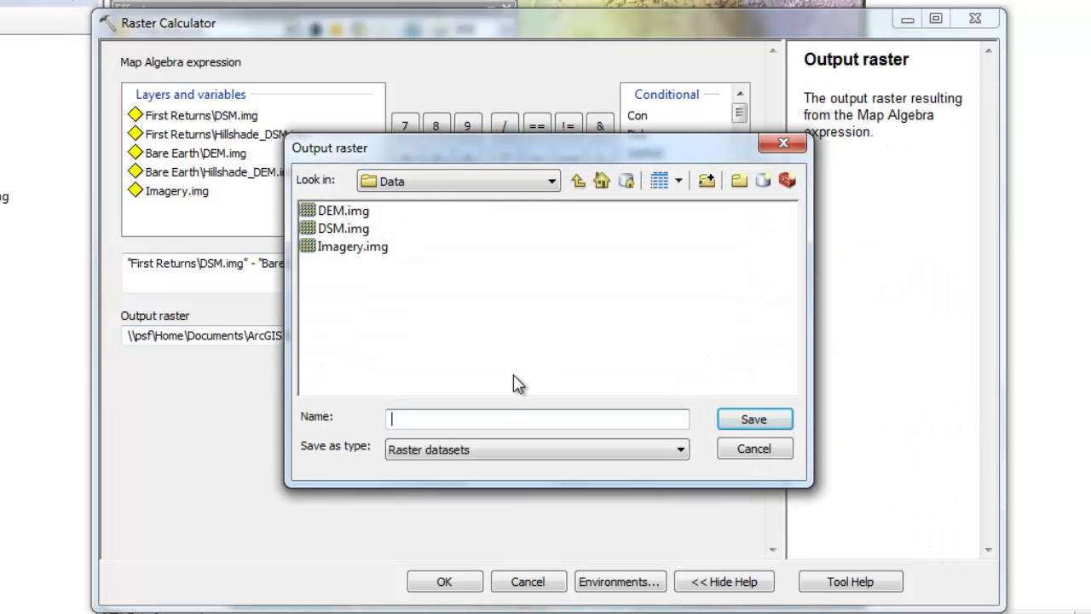
pyautogui.write('nDSM.img')
pyautogui.click(747, 417)
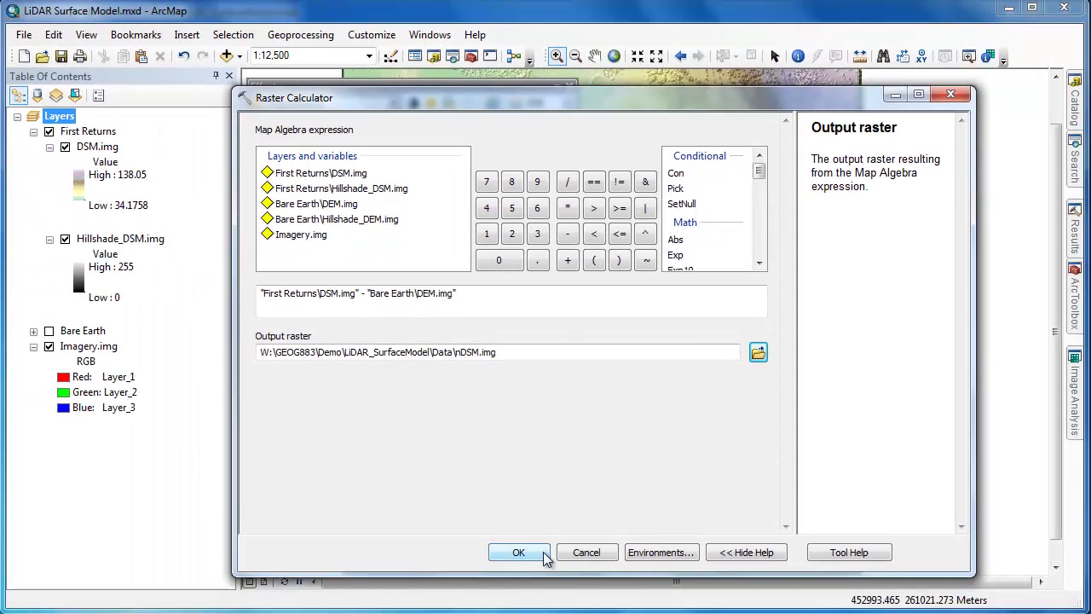
pyautogui.click(519, 552)
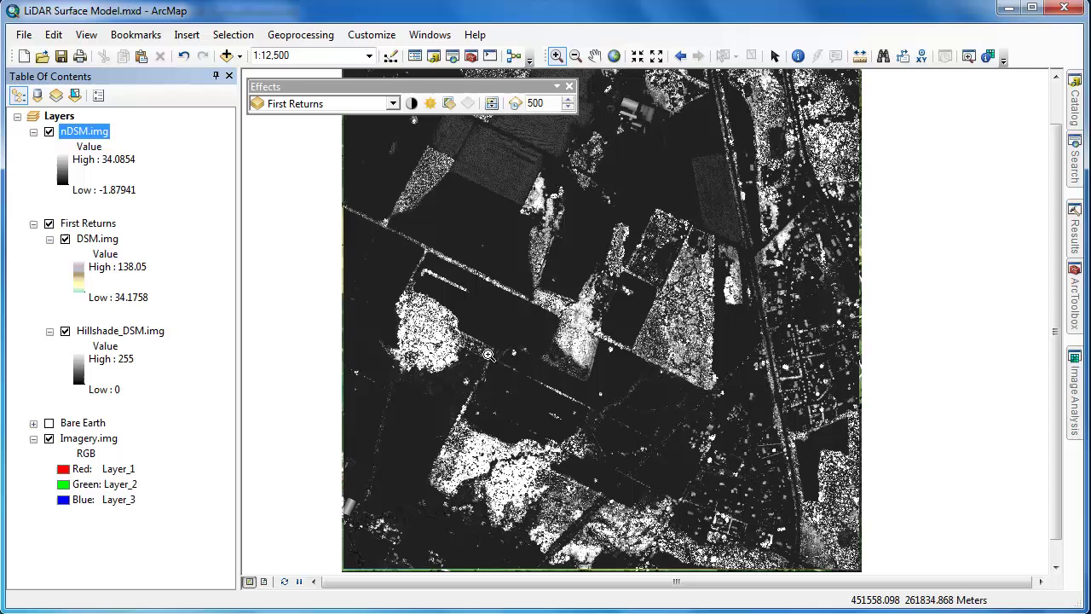
# Give nDSM.img a rainbow colour ramp with a Minimum-Maximum stretch.
pyautogui.doubleClick(95, 136)
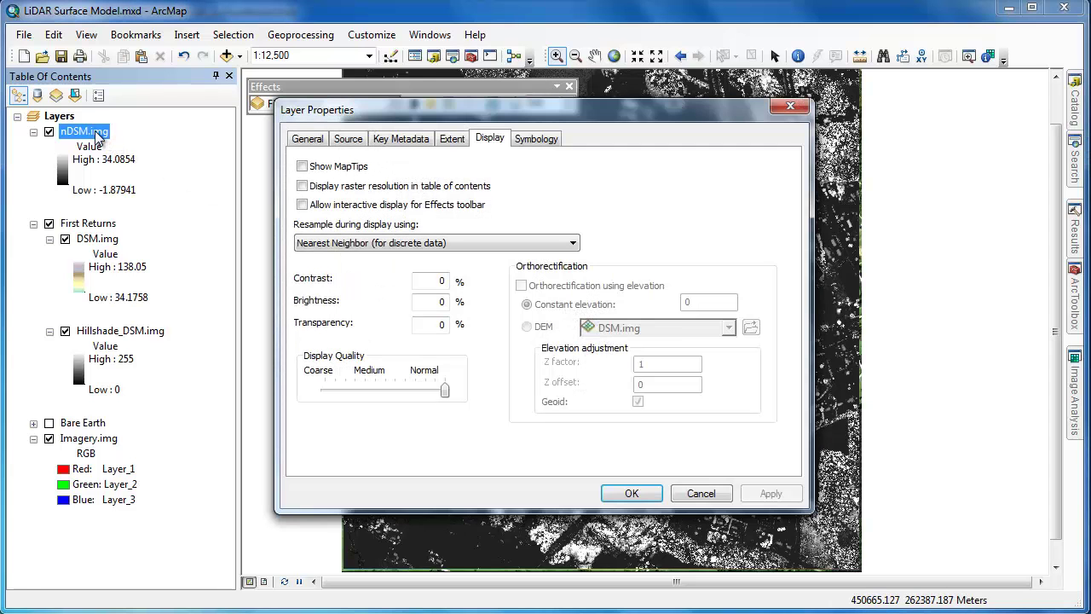
pyautogui.click(534, 139)
pyautogui.click(622, 305)
pyautogui.click(653, 358)
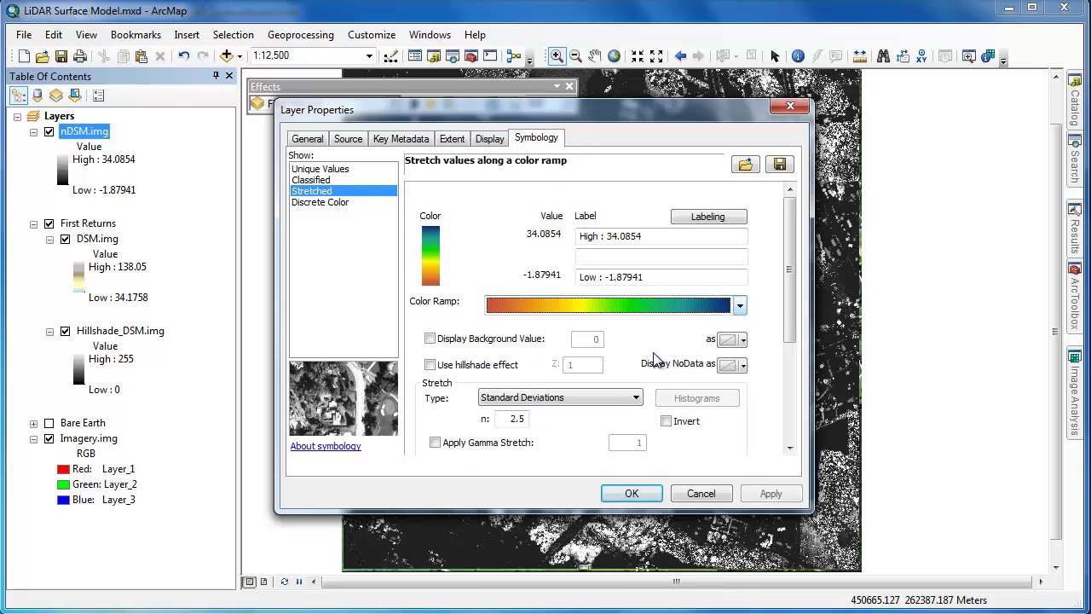
pyautogui.click(631, 398)
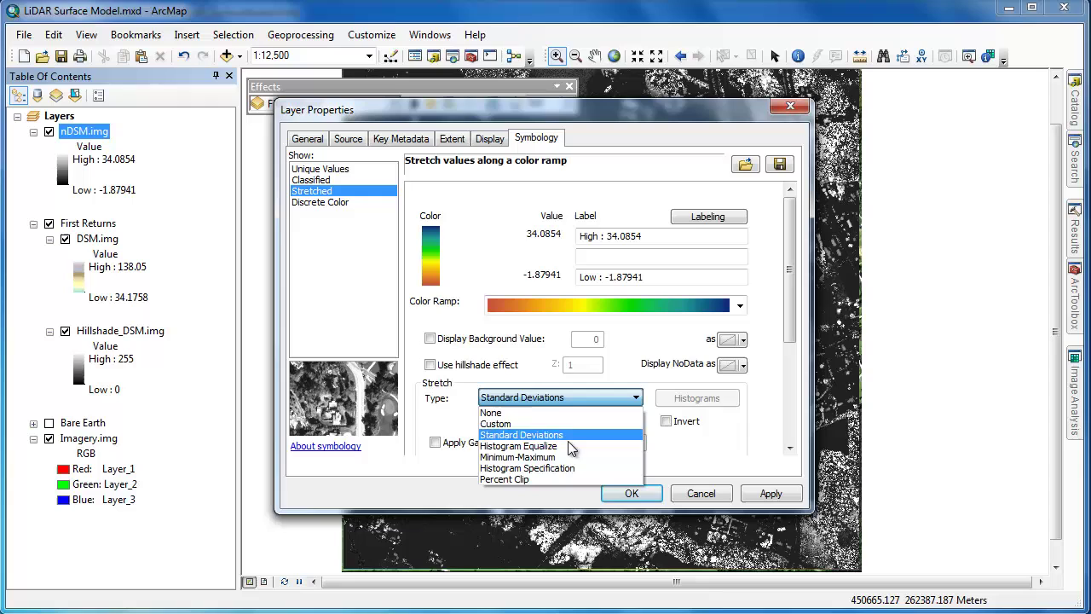
pyautogui.click(567, 457)
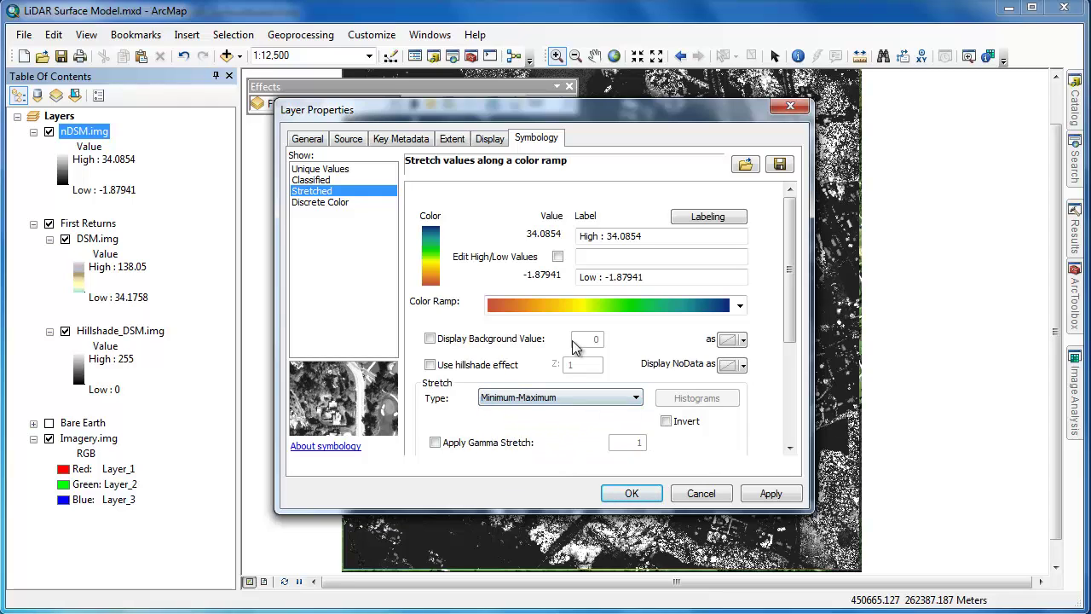
# Edit the stretch values to Low 0 and High 15 and apply.
pyautogui.click(557, 256)
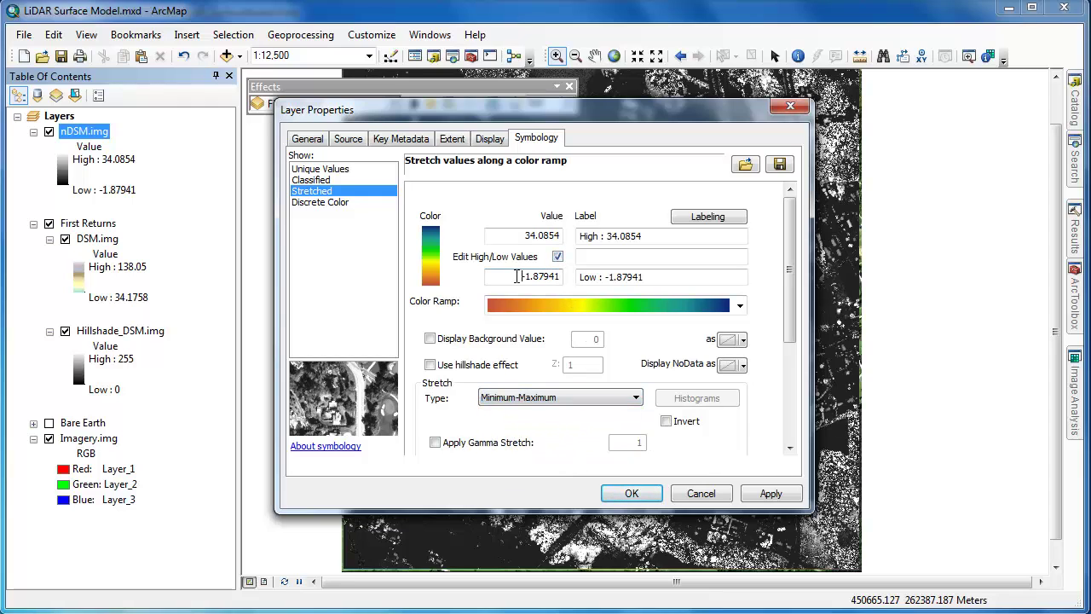
pyautogui.doubleClick(520, 276)
pyautogui.write('0')
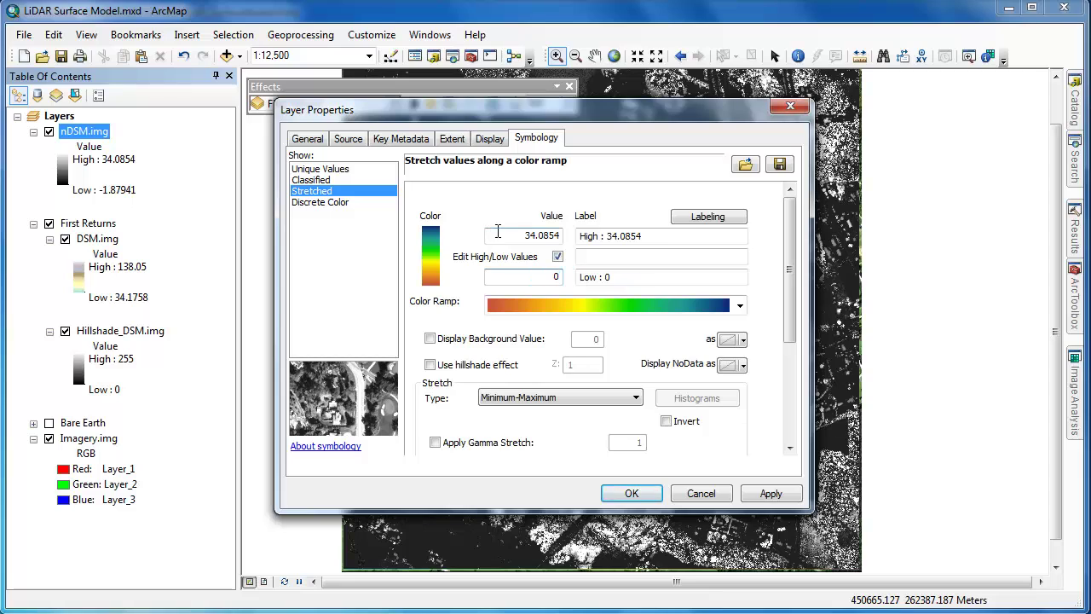
pyautogui.moveTo(516, 236); pyautogui.dragTo(567, 236)
pyautogui.write('15')
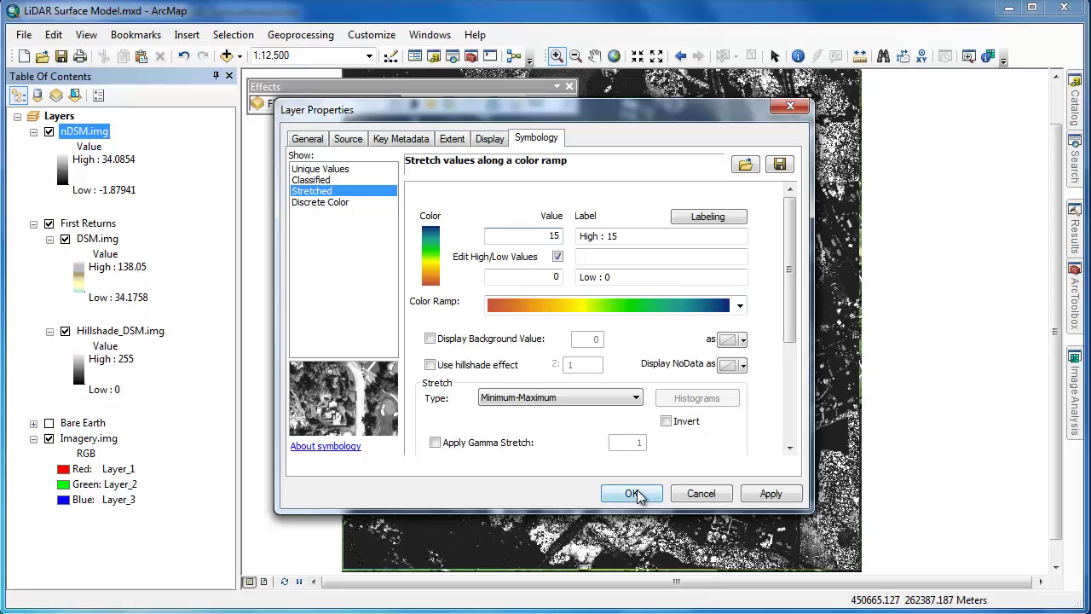
pyautogui.click(632, 493)
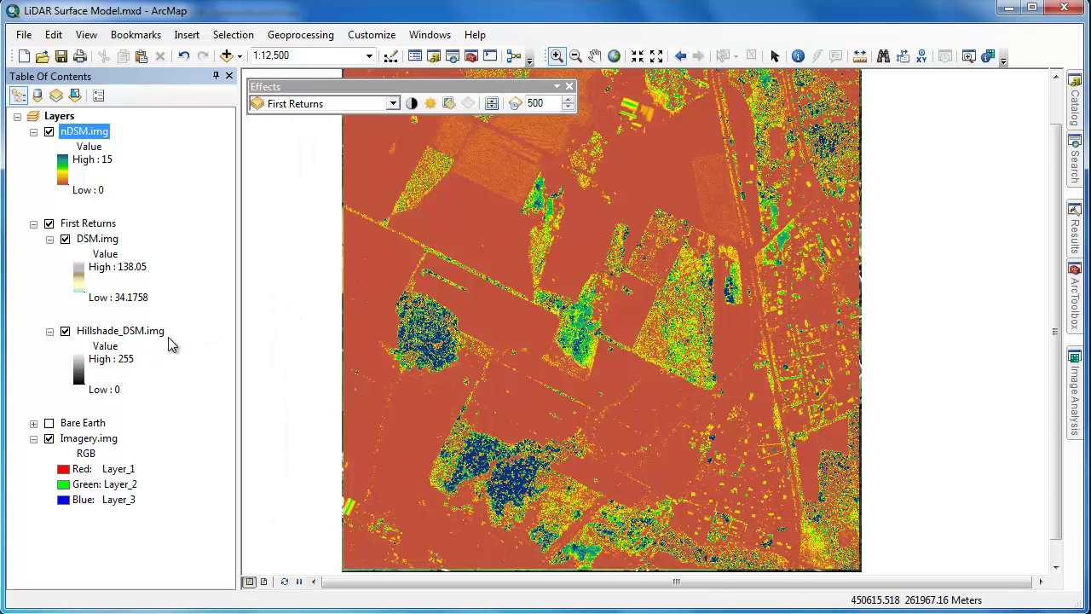
# Copy Hillshade_DSM.img into Layers and place the copy beneath nDSM.img.
pyautogui.keyDown('ctrl'); pyautogui.click(156, 336); pyautogui.keyUp('ctrl')
pyautogui.rightClick(156, 340)
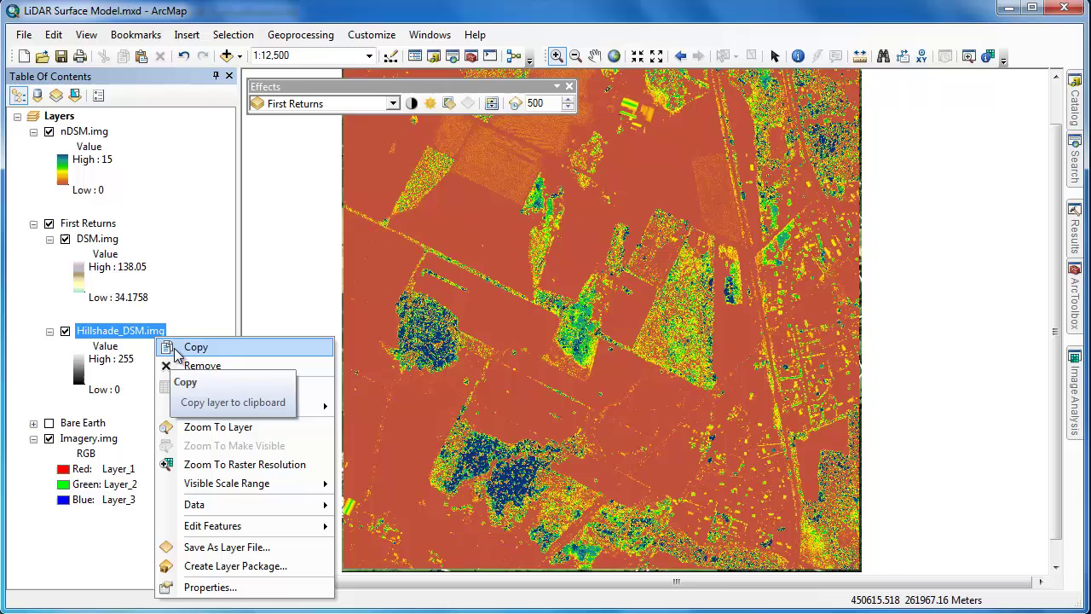
pyautogui.click(178, 351)
pyautogui.rightClick(61, 117)
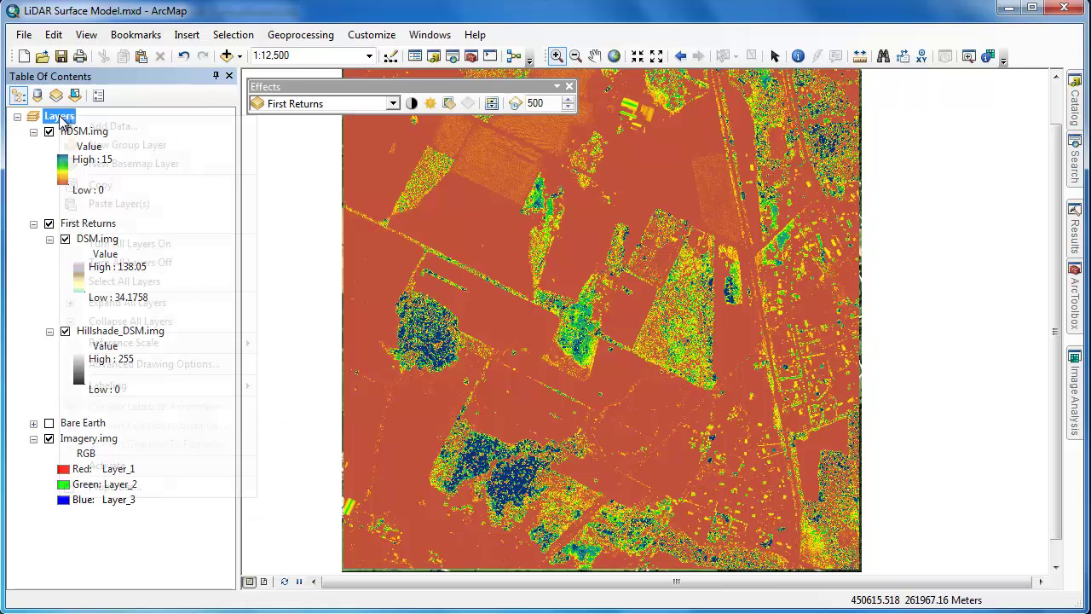
pyautogui.click(100, 203)
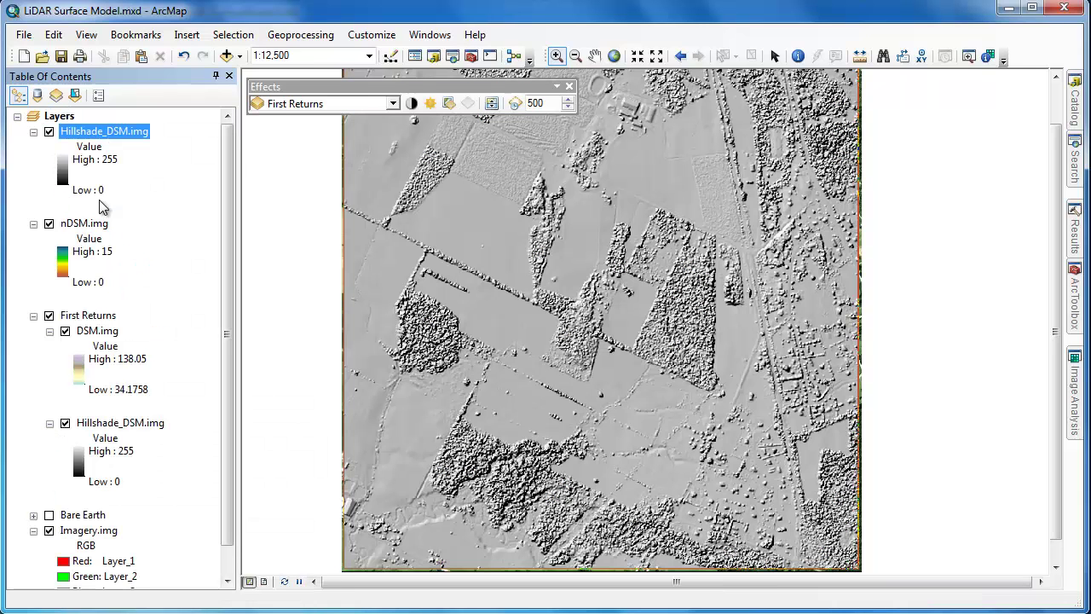
pyautogui.moveTo(101, 141); pyautogui.dragTo(94, 249)
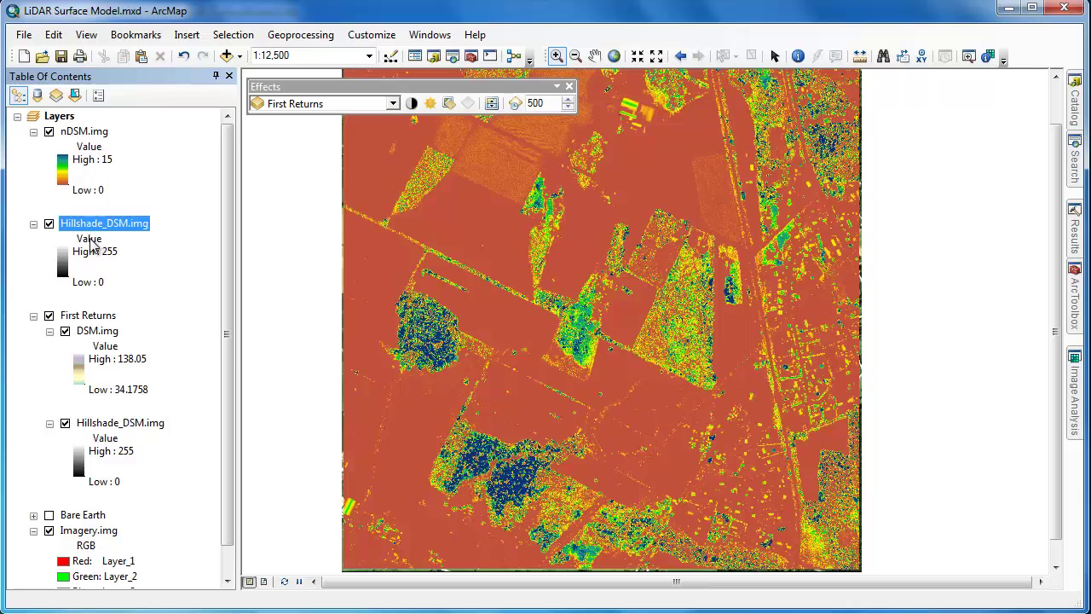
# Group nDSM.img with the hillshade copy as 'Above Ground'.
pyautogui.keyDown('ctrl'); pyautogui.click(88, 133); pyautogui.keyUp('ctrl')
pyautogui.rightClick(91, 135)
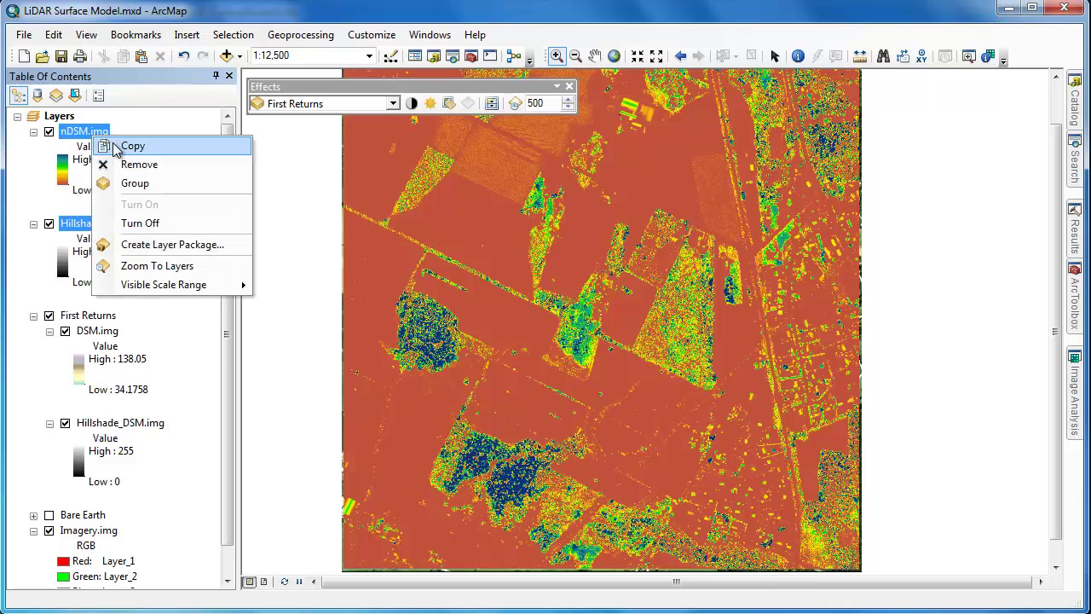
pyautogui.click(128, 183)
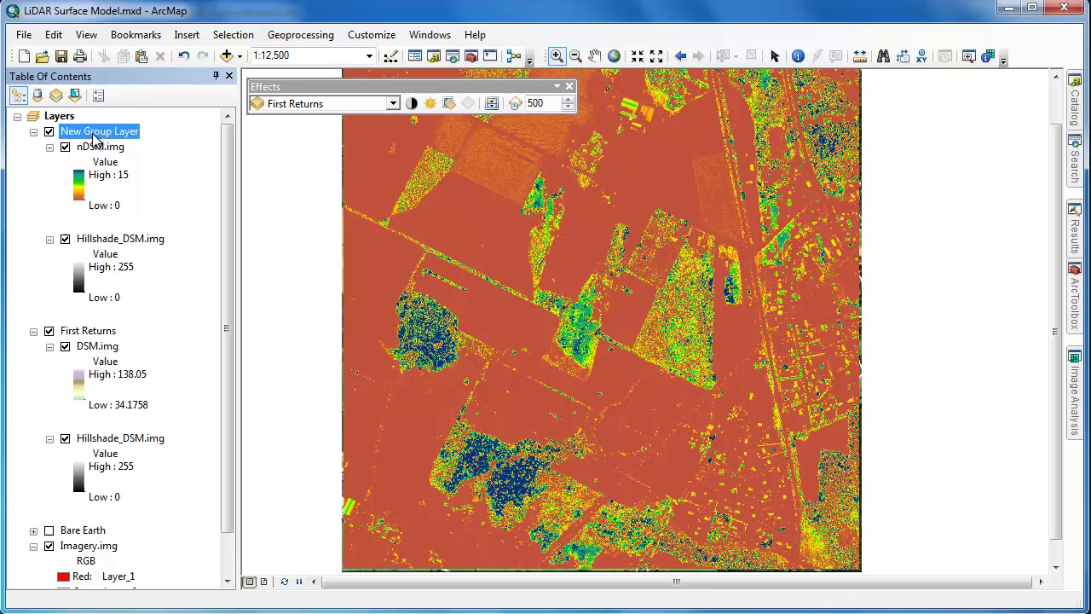
pyautogui.click(93, 133)
pyautogui.write('Above Ground')
pyautogui.press('Return')
# Set nDSM.img's display transparency to 35%.
pyautogui.doubleClick(98, 147)
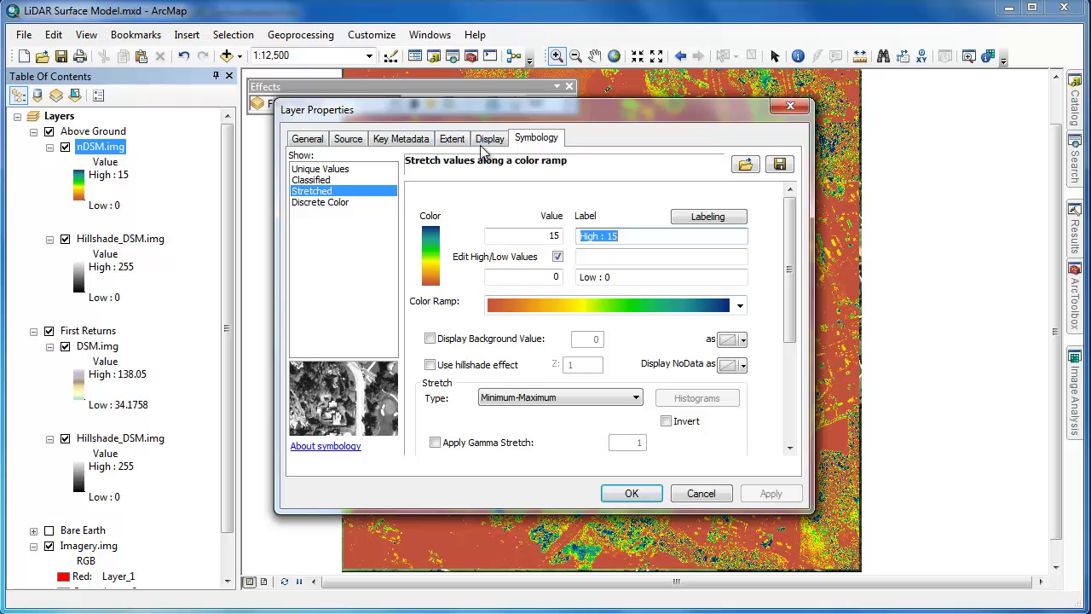
pyautogui.click(488, 141)
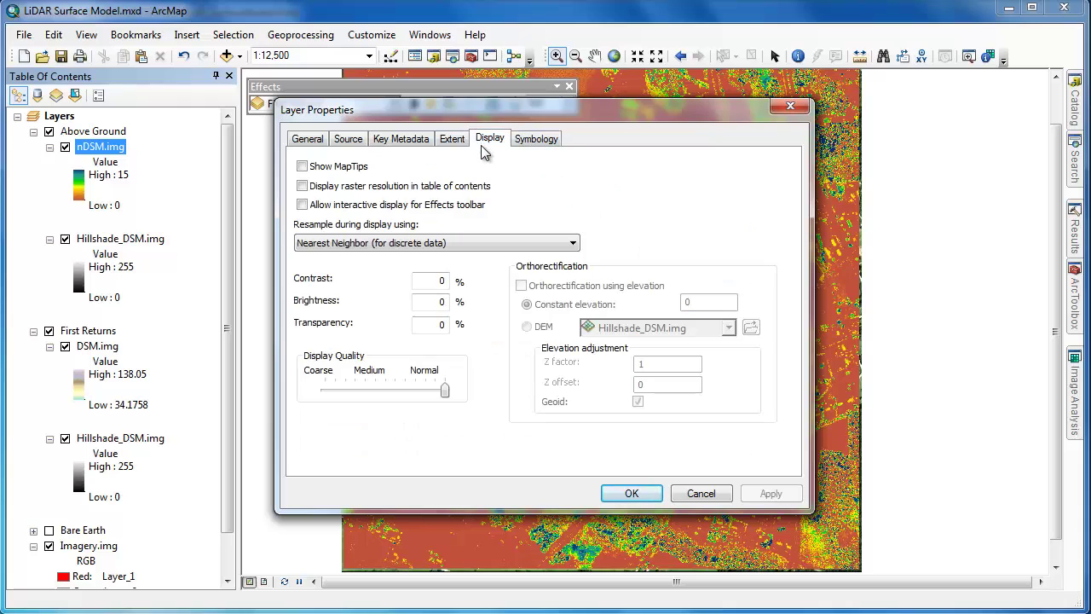
pyautogui.doubleClick(433, 325)
pyautogui.write('35')
pyautogui.click(610, 490)
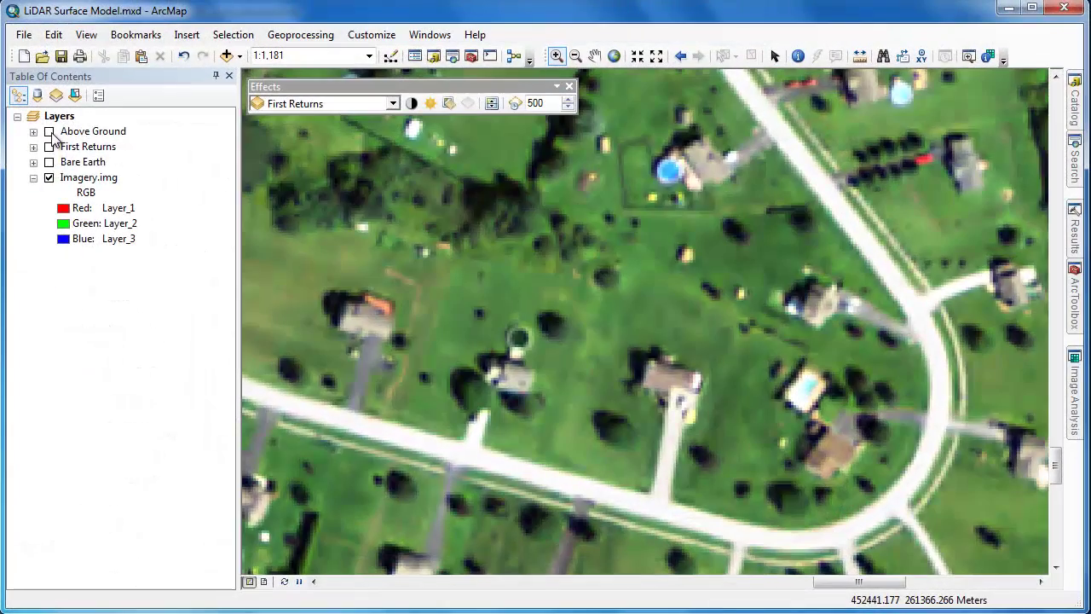
# Turn on Above Ground and Identify nDSM heights on three tree-clump spots, about 7.3 to 8.4.
pyautogui.click(49, 132)
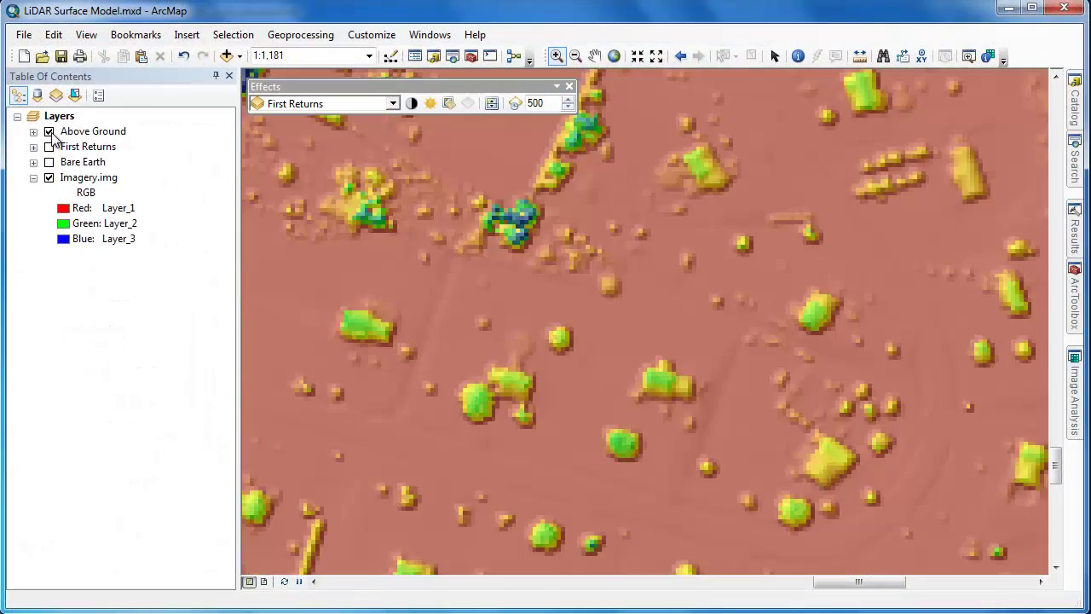
pyautogui.click(797, 56)
pyautogui.click(363, 326)
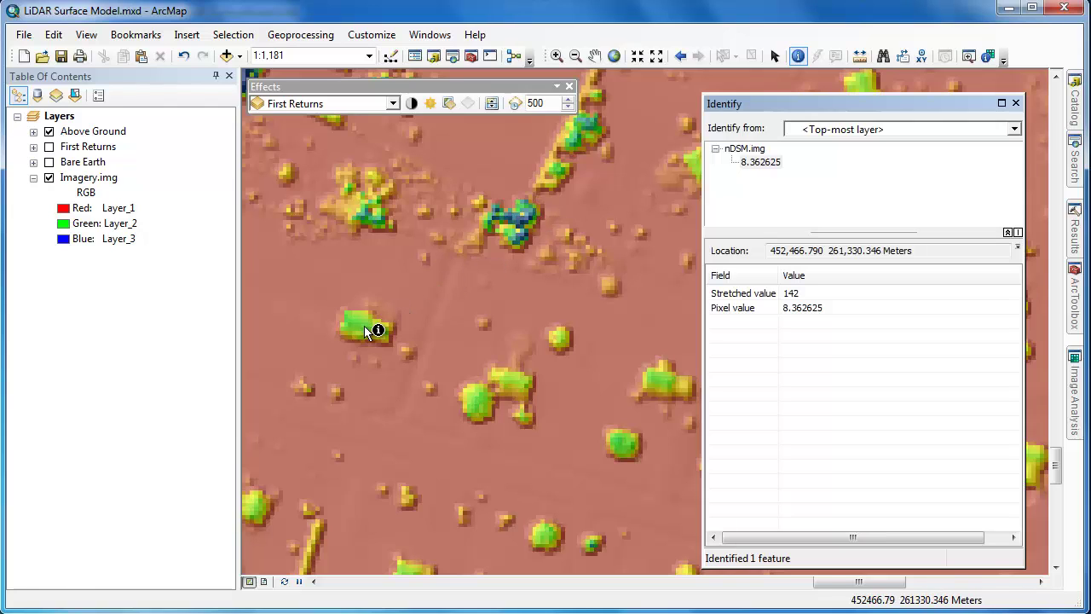
pyautogui.click(513, 382)
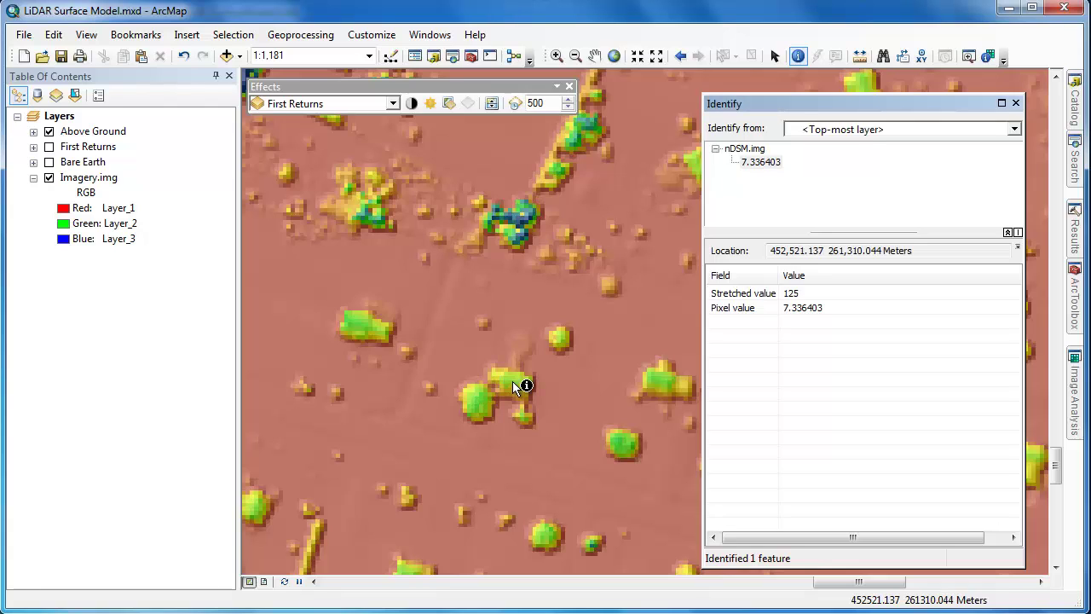
pyautogui.click(667, 386)
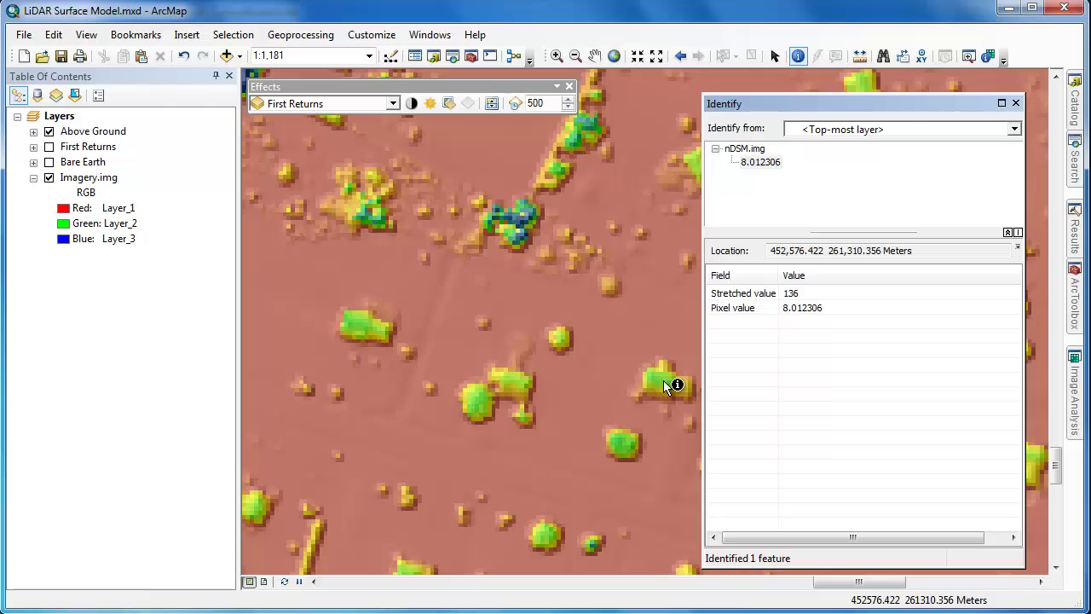